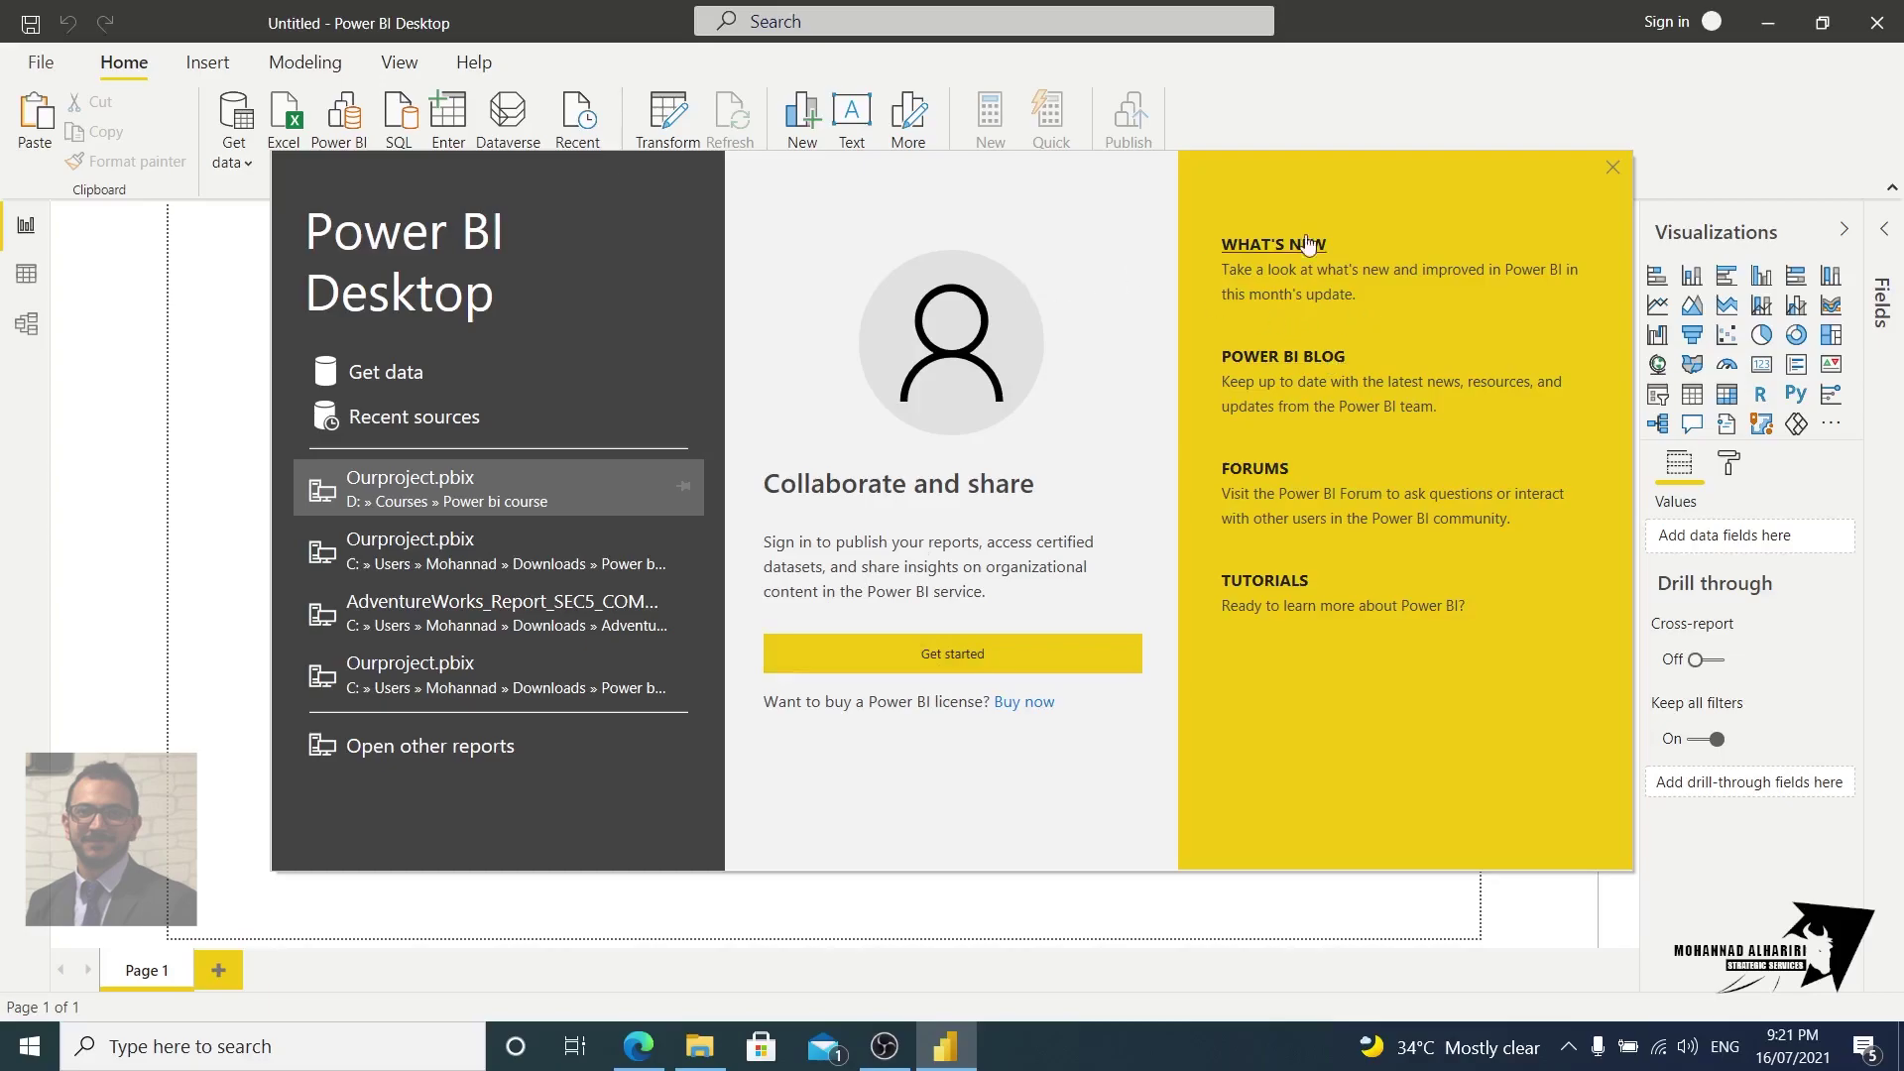
Step: Close the Power BI Desktop welcome screen to reveal the blank report canvas
click(1610, 169)
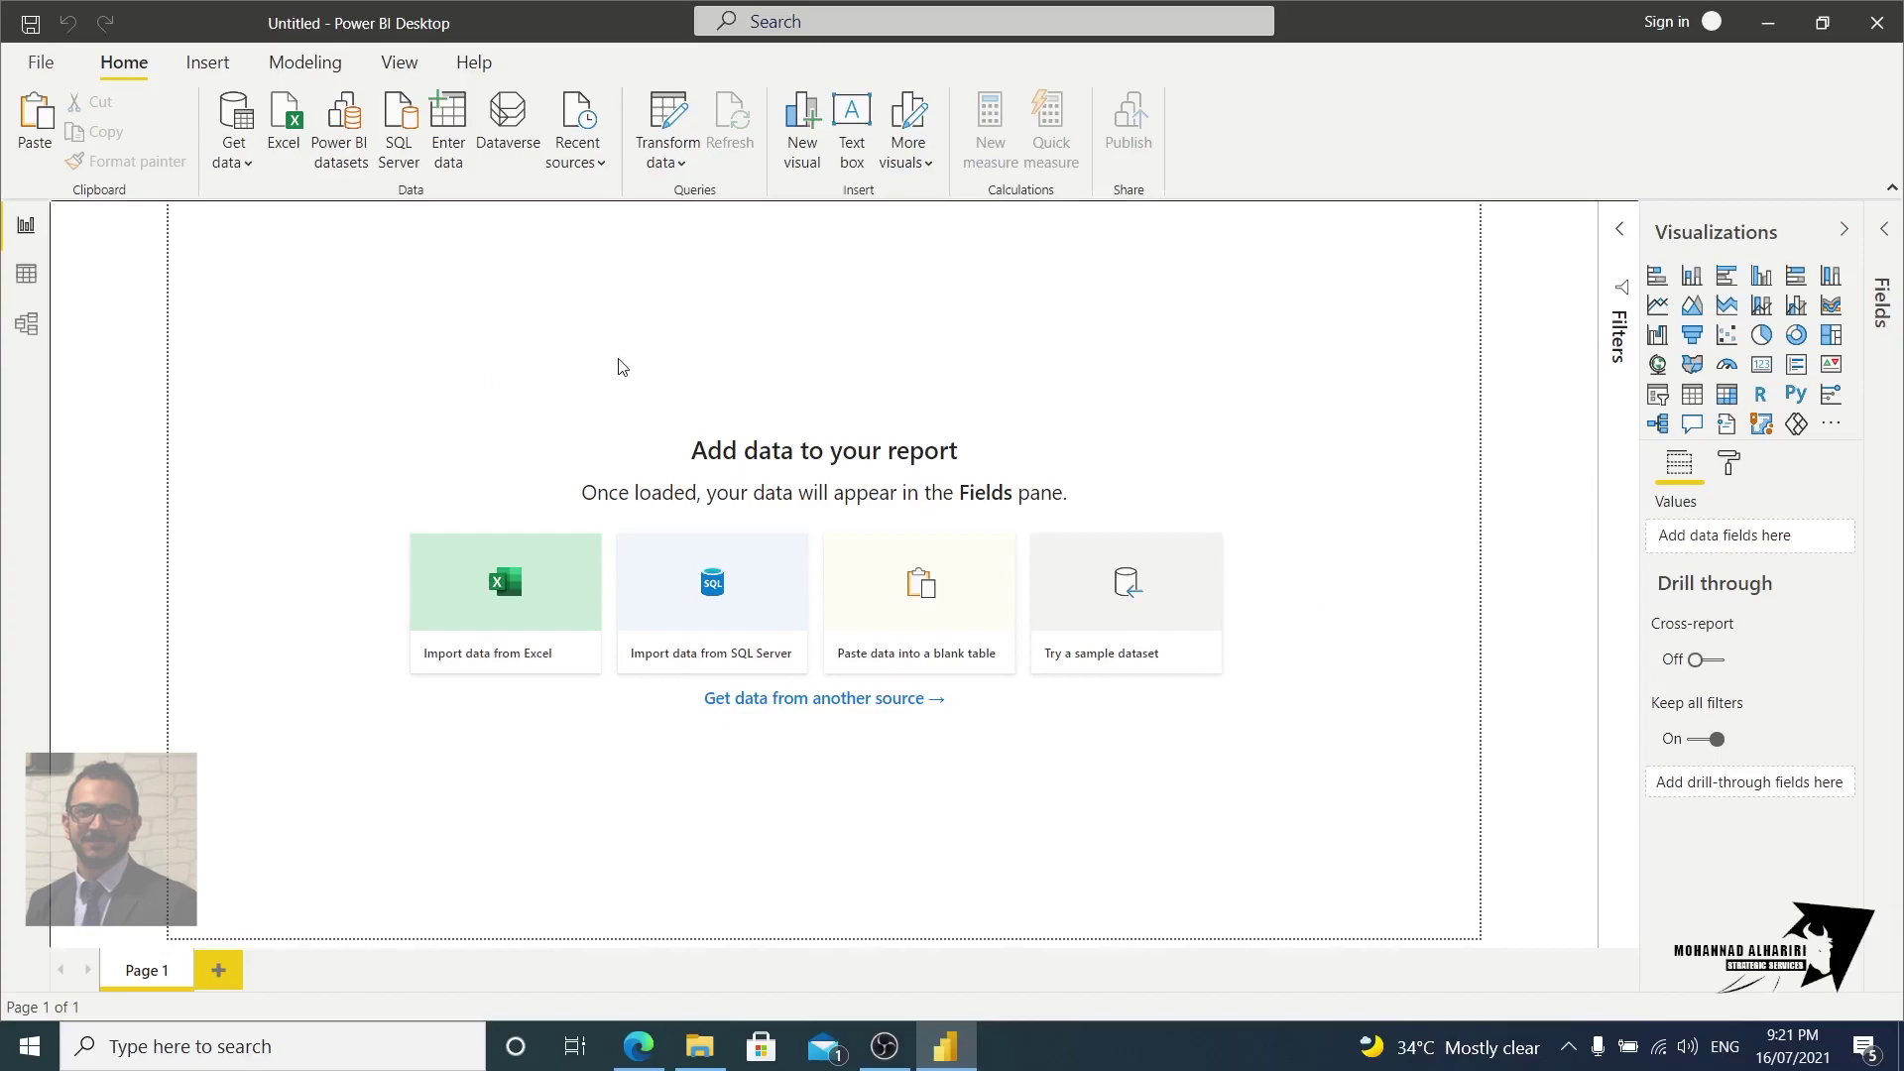
Step: Go to File > Options and settings > Options and show the Preview features page
click(41, 65)
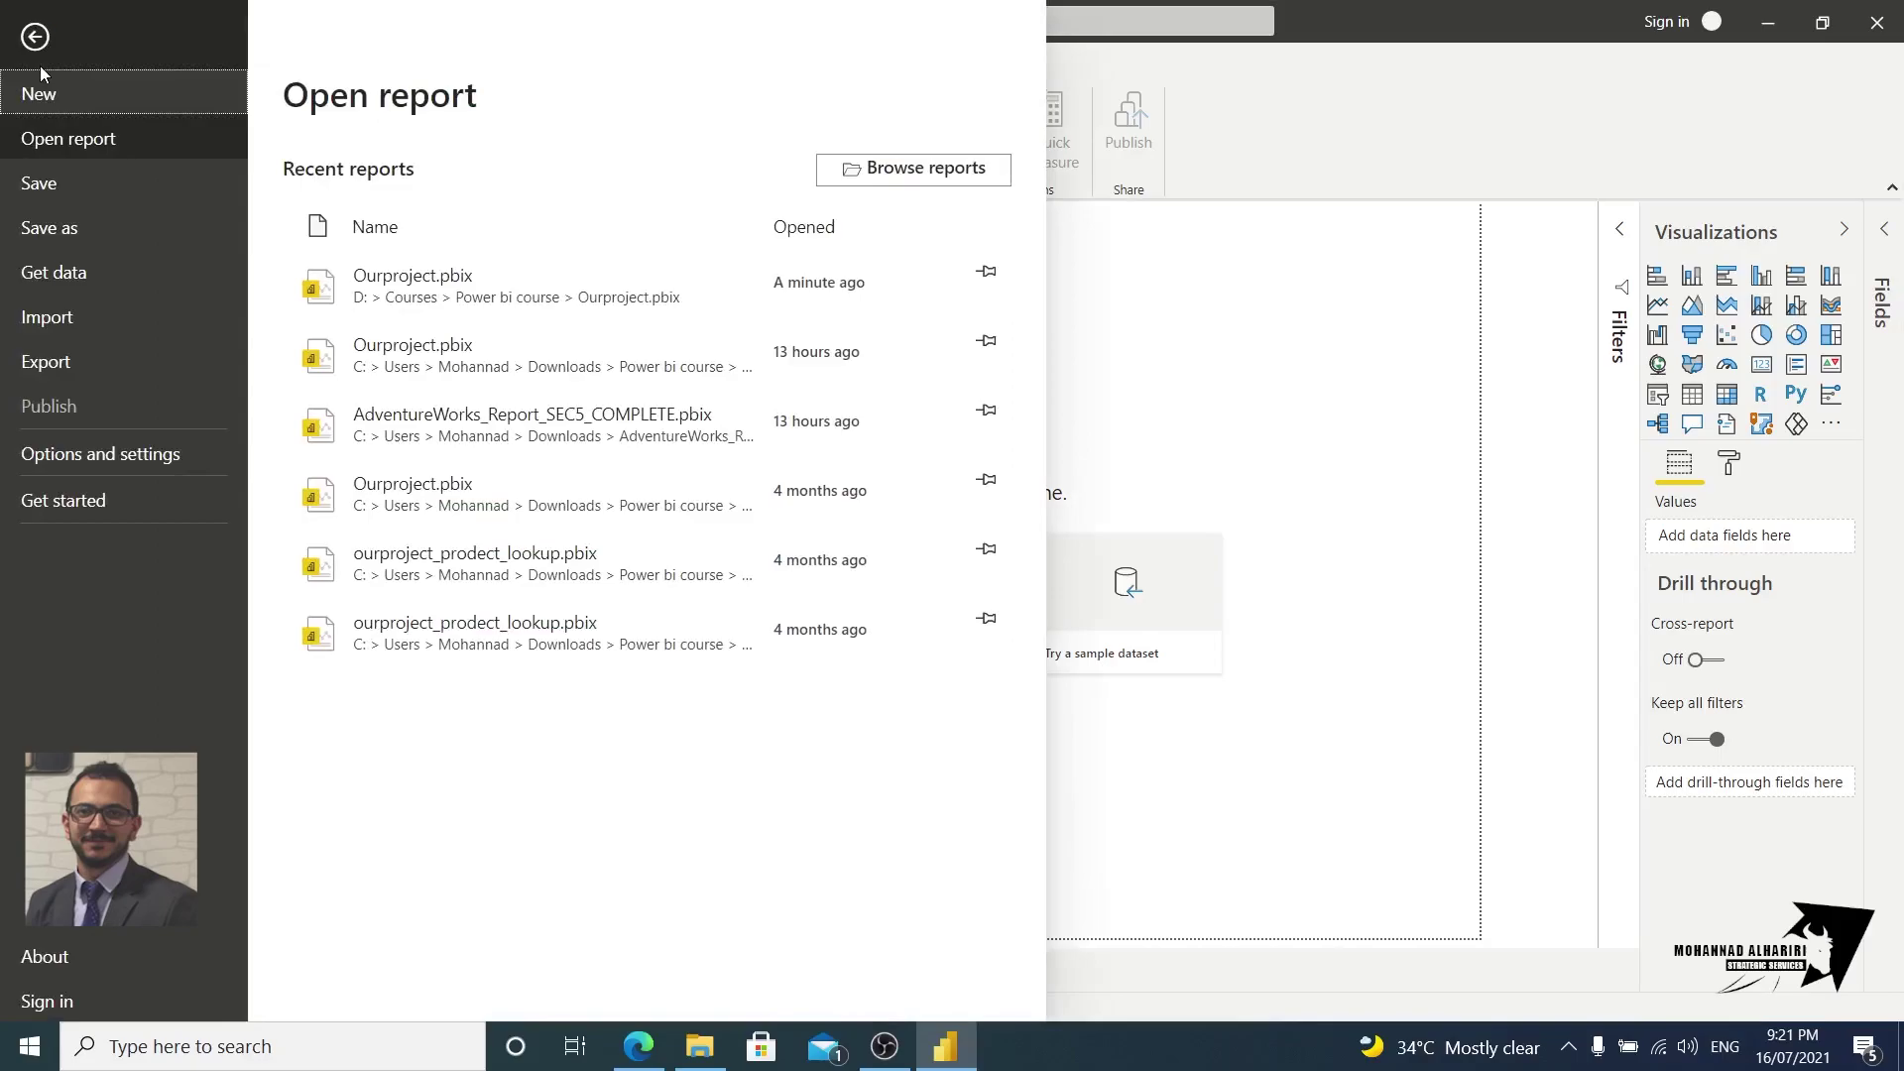
click(111, 463)
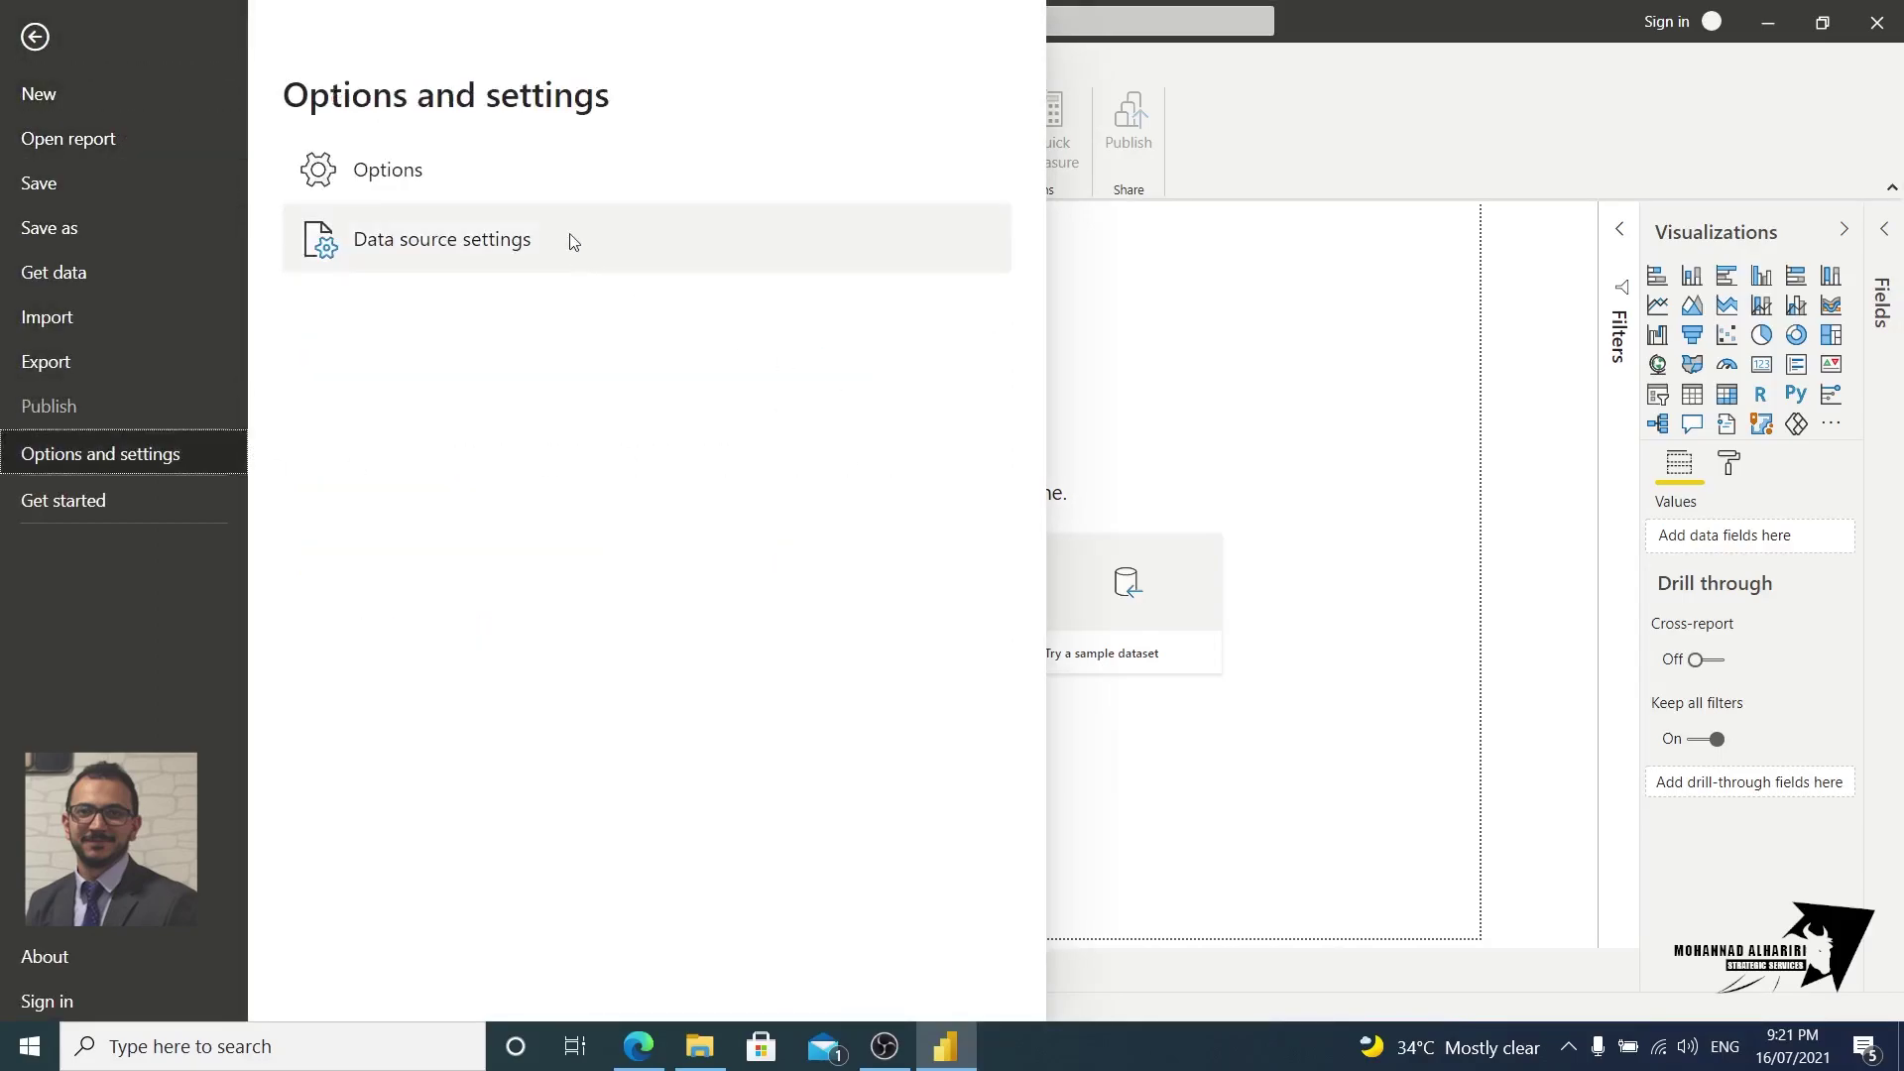
click(501, 187)
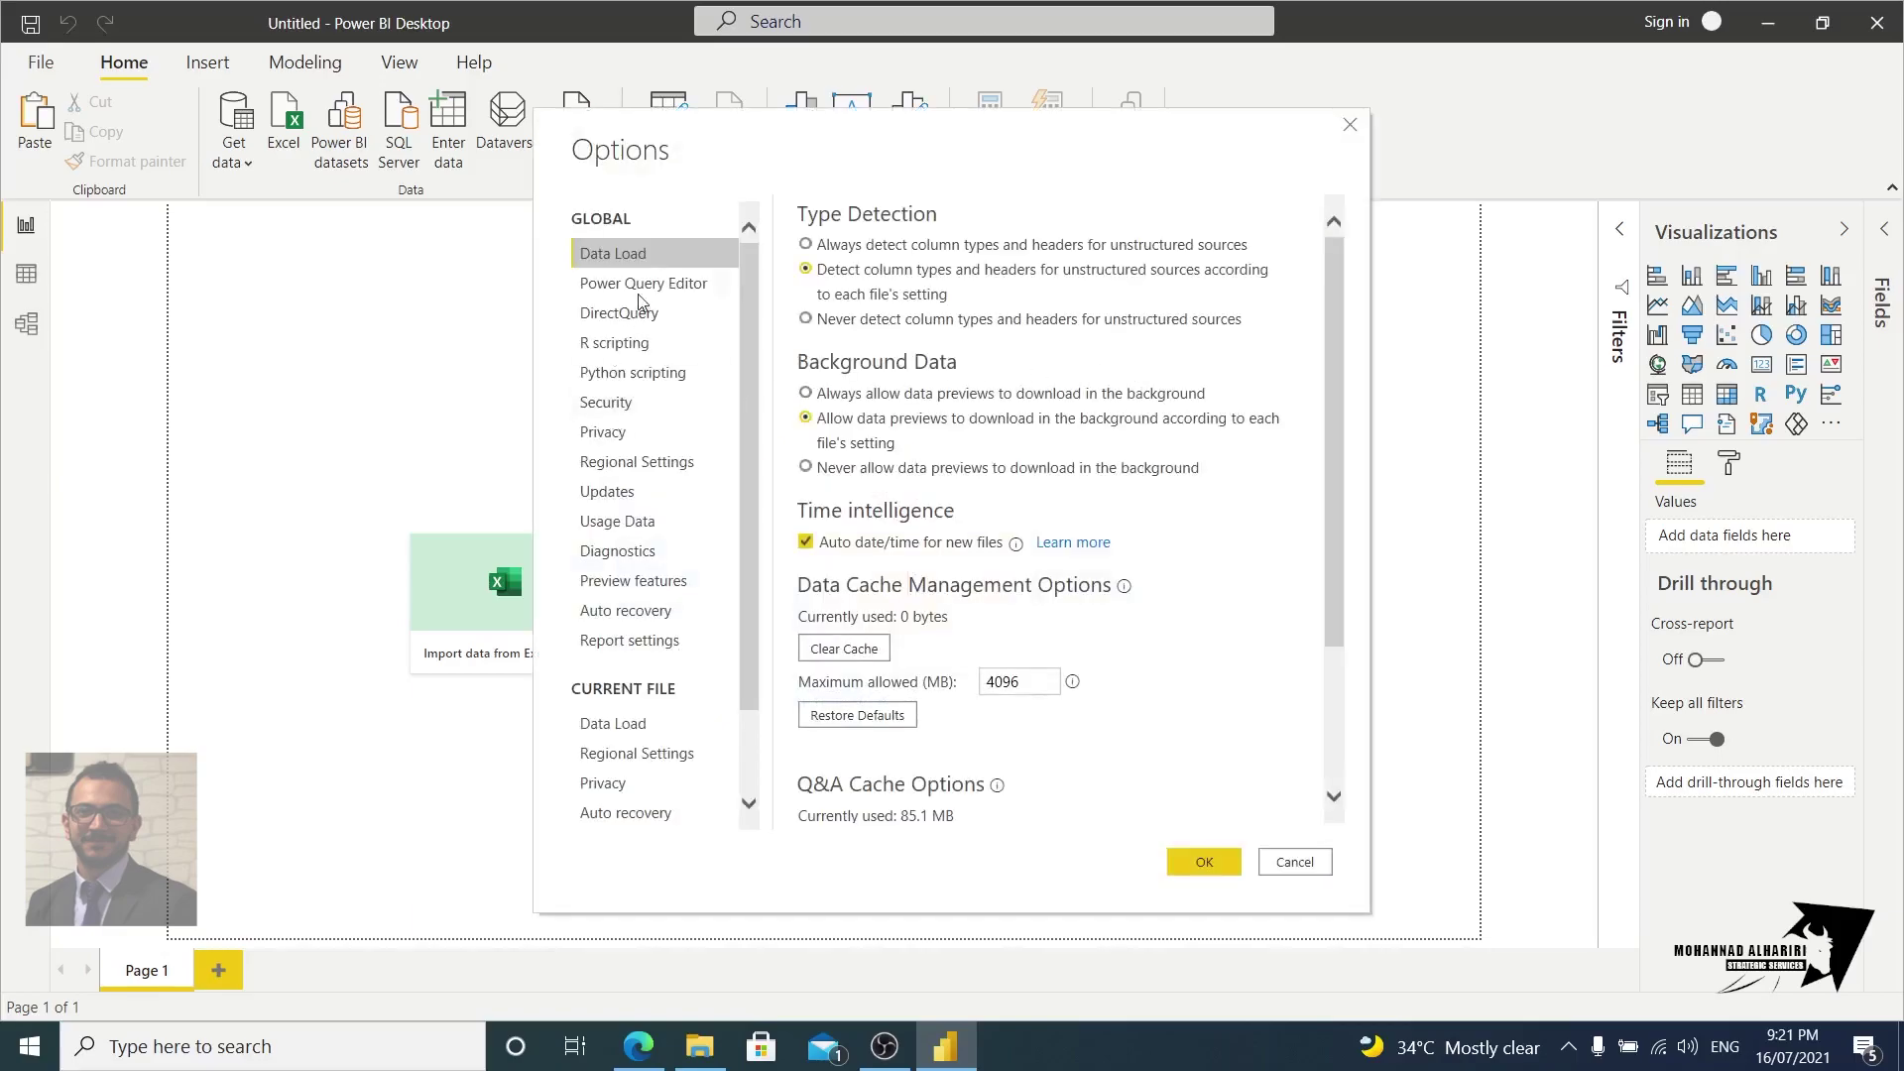
scroll(653, 673, down, 1)
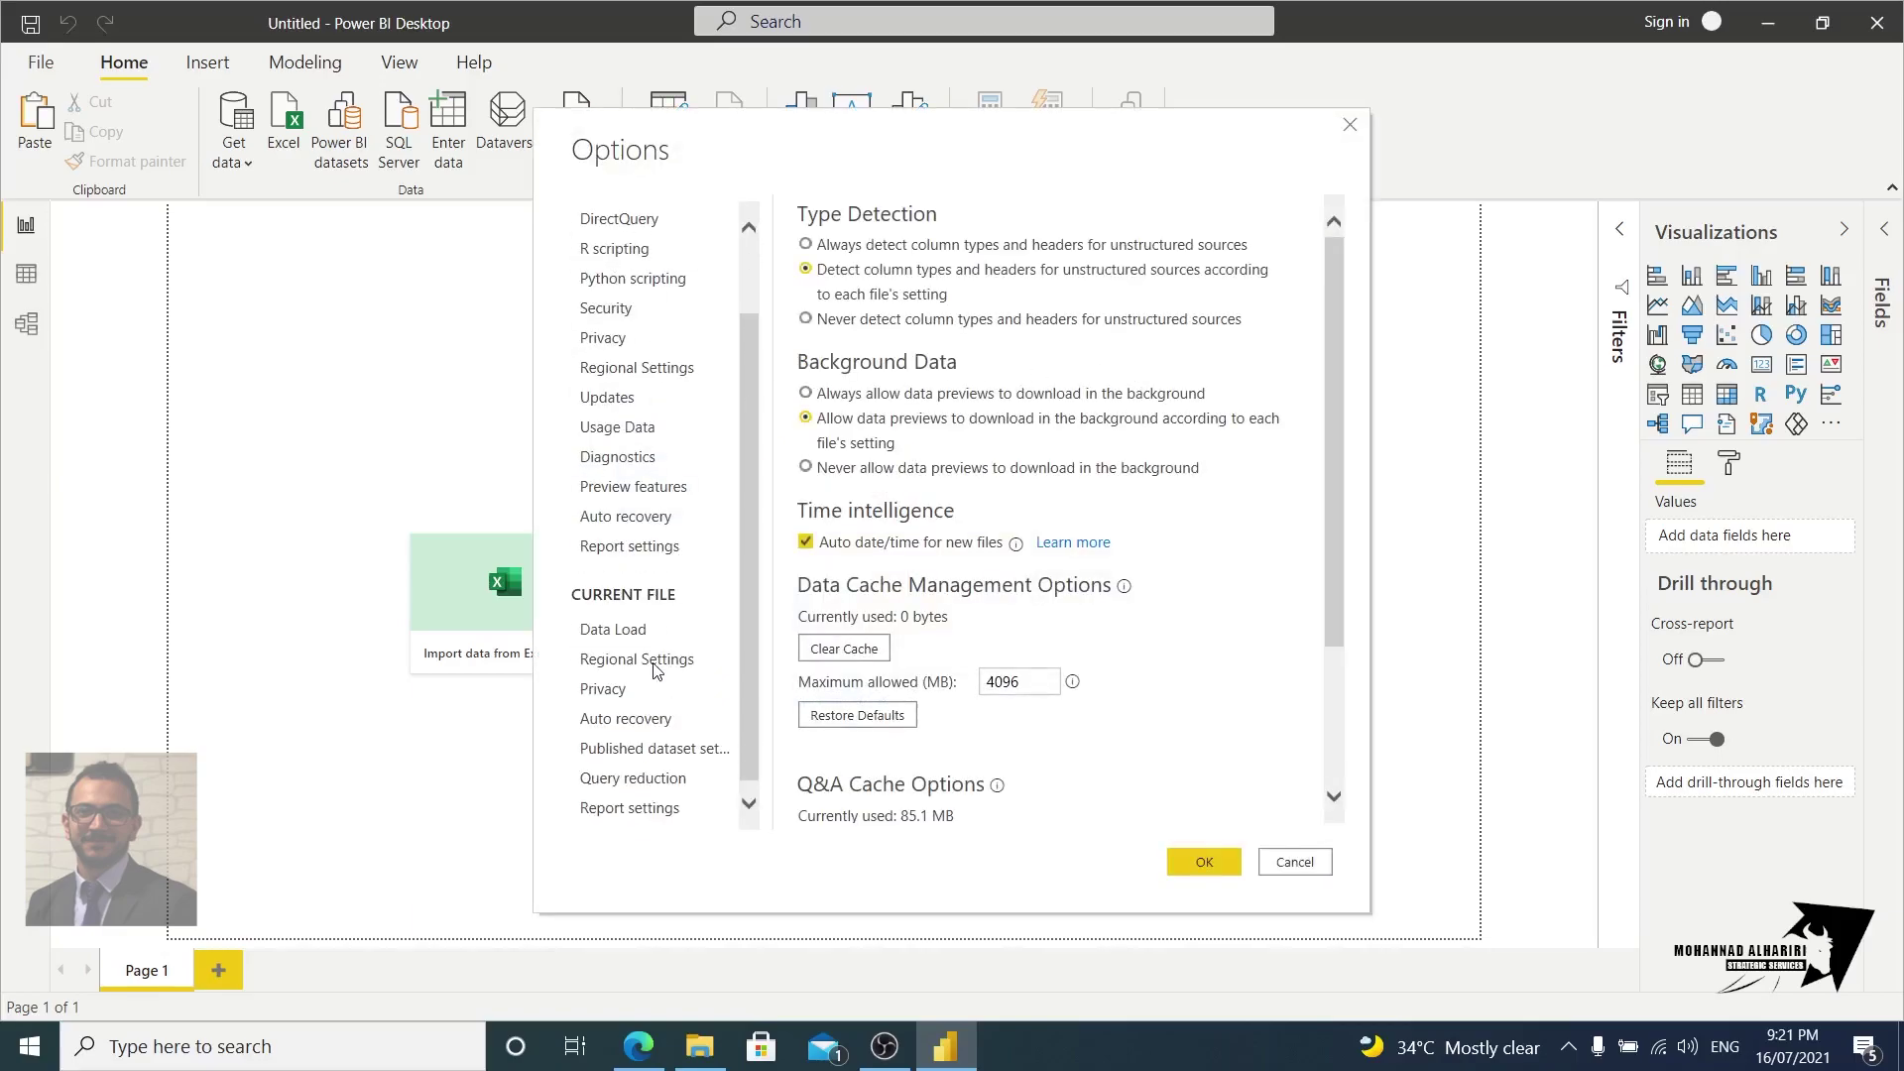
click(603, 493)
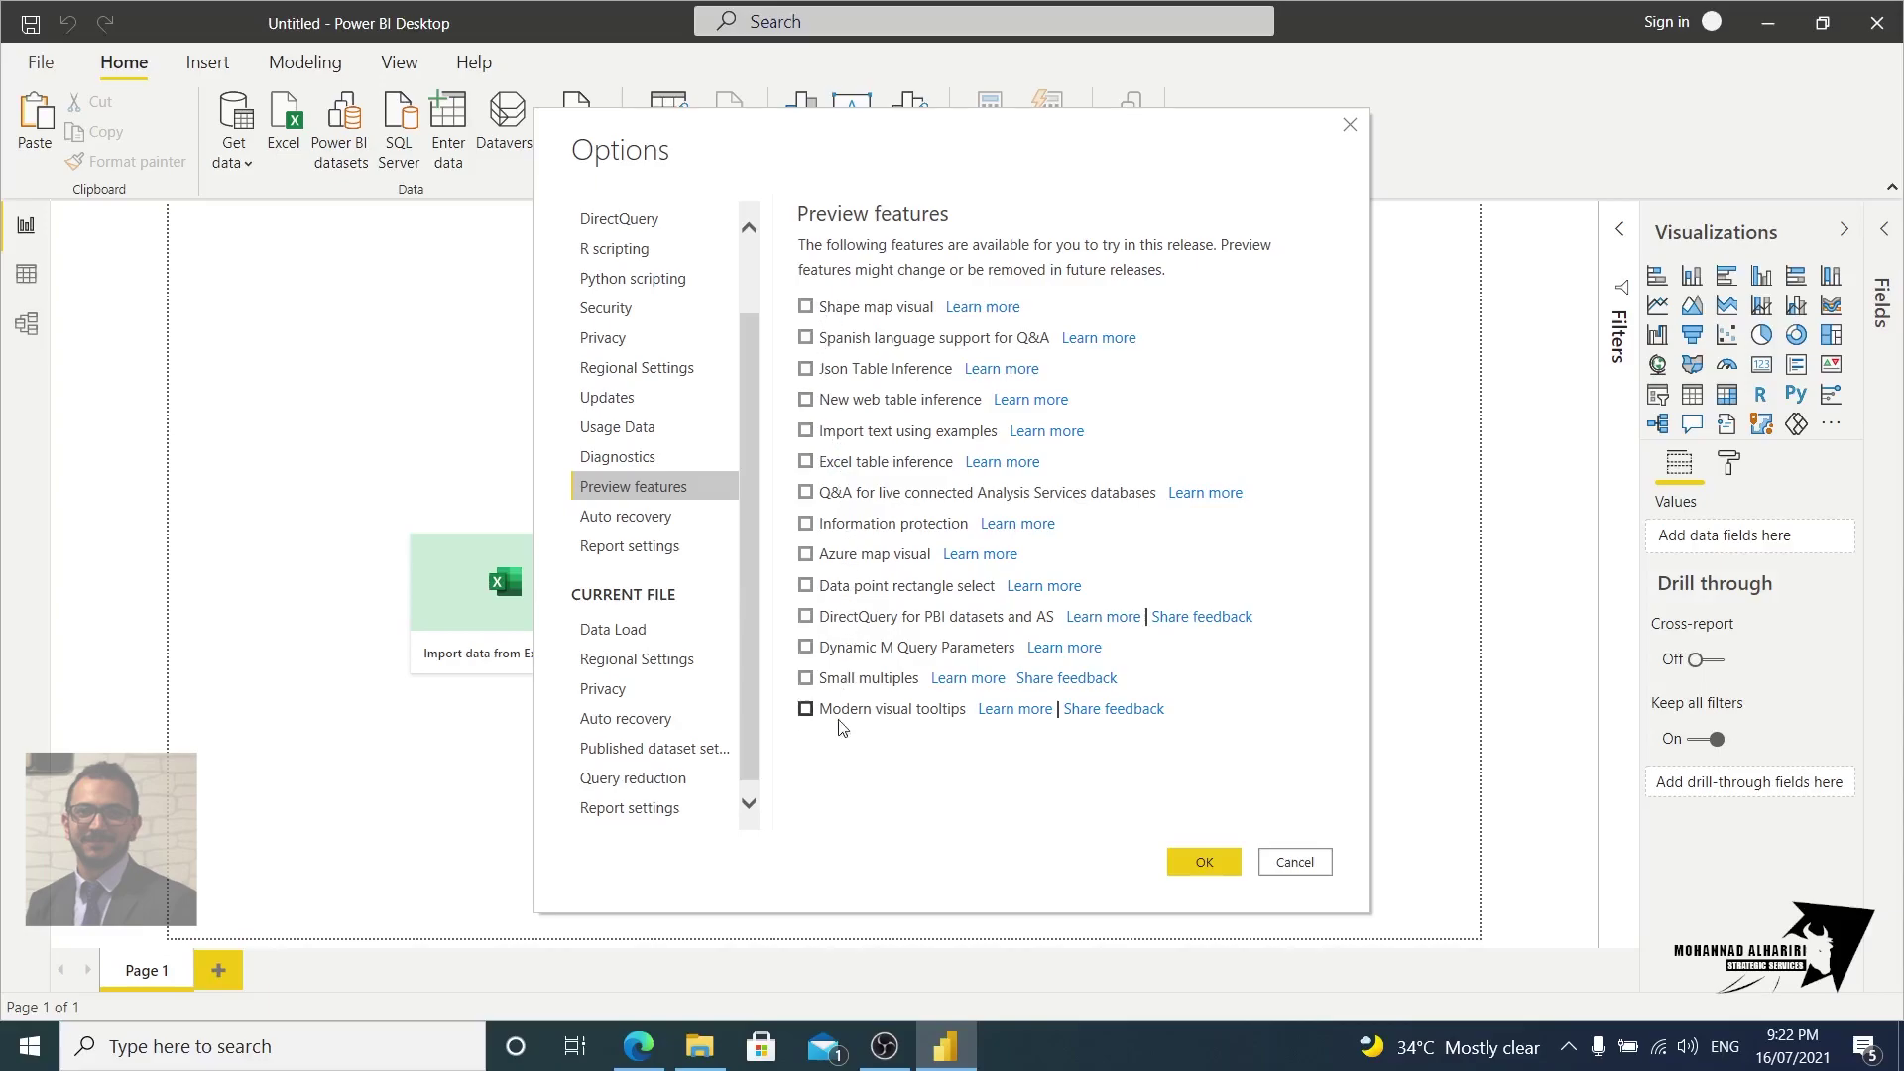
Step: Under Current File > Regional Settings, set Locale for import to English (United States) and confirm
click(631, 660)
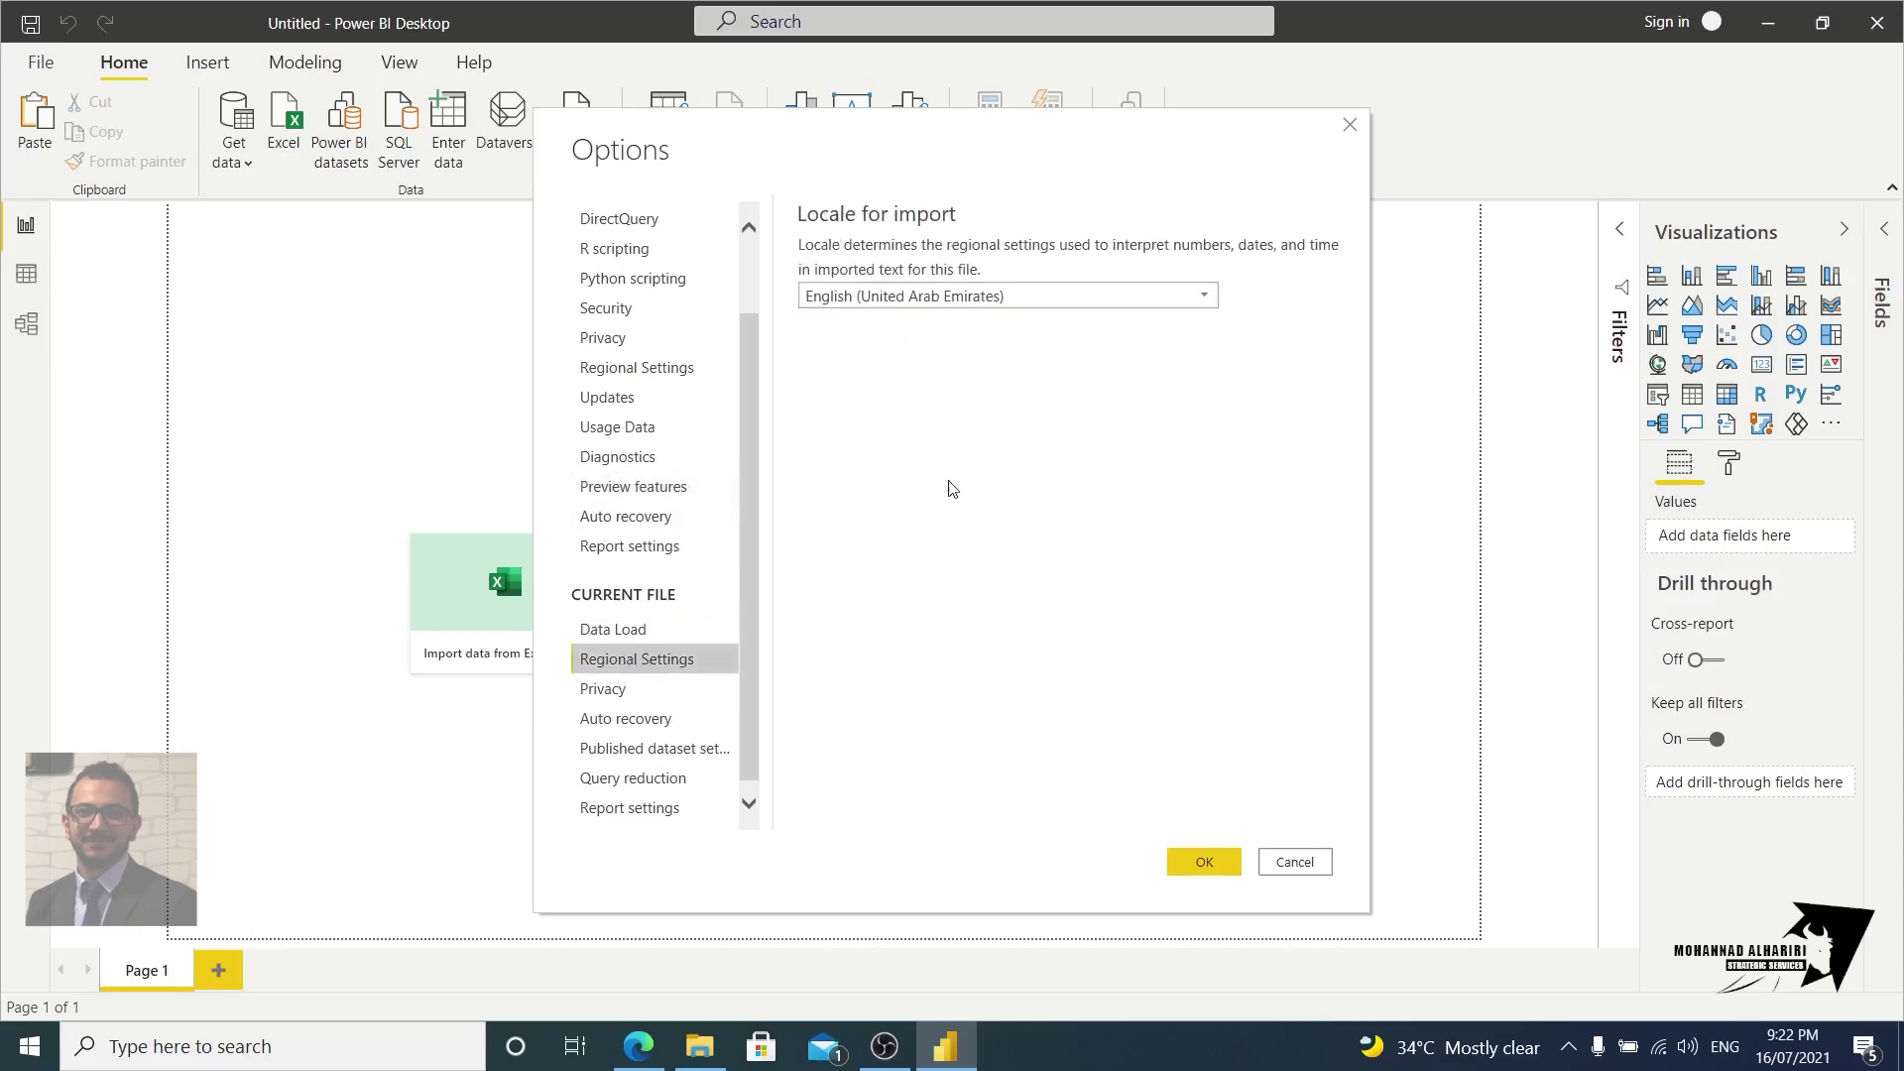
click(878, 300)
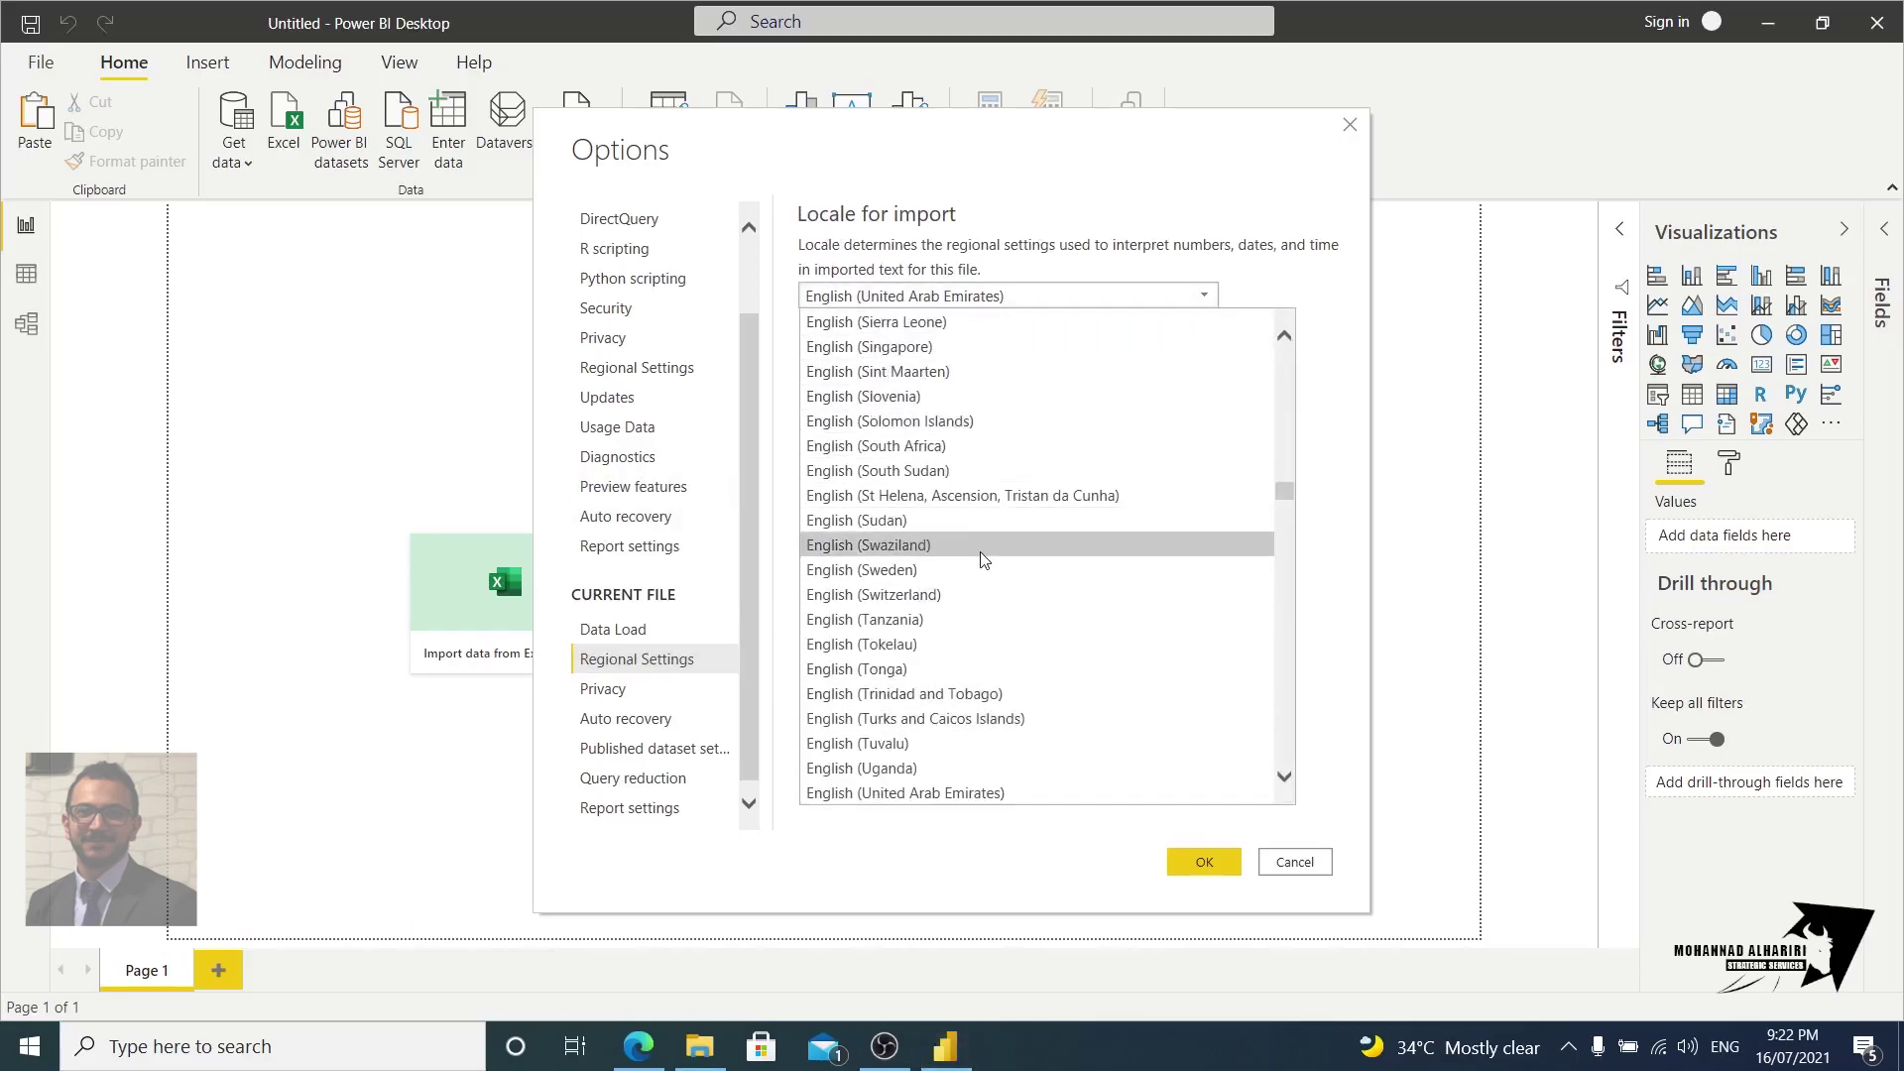
scroll(980, 559, down, 1)
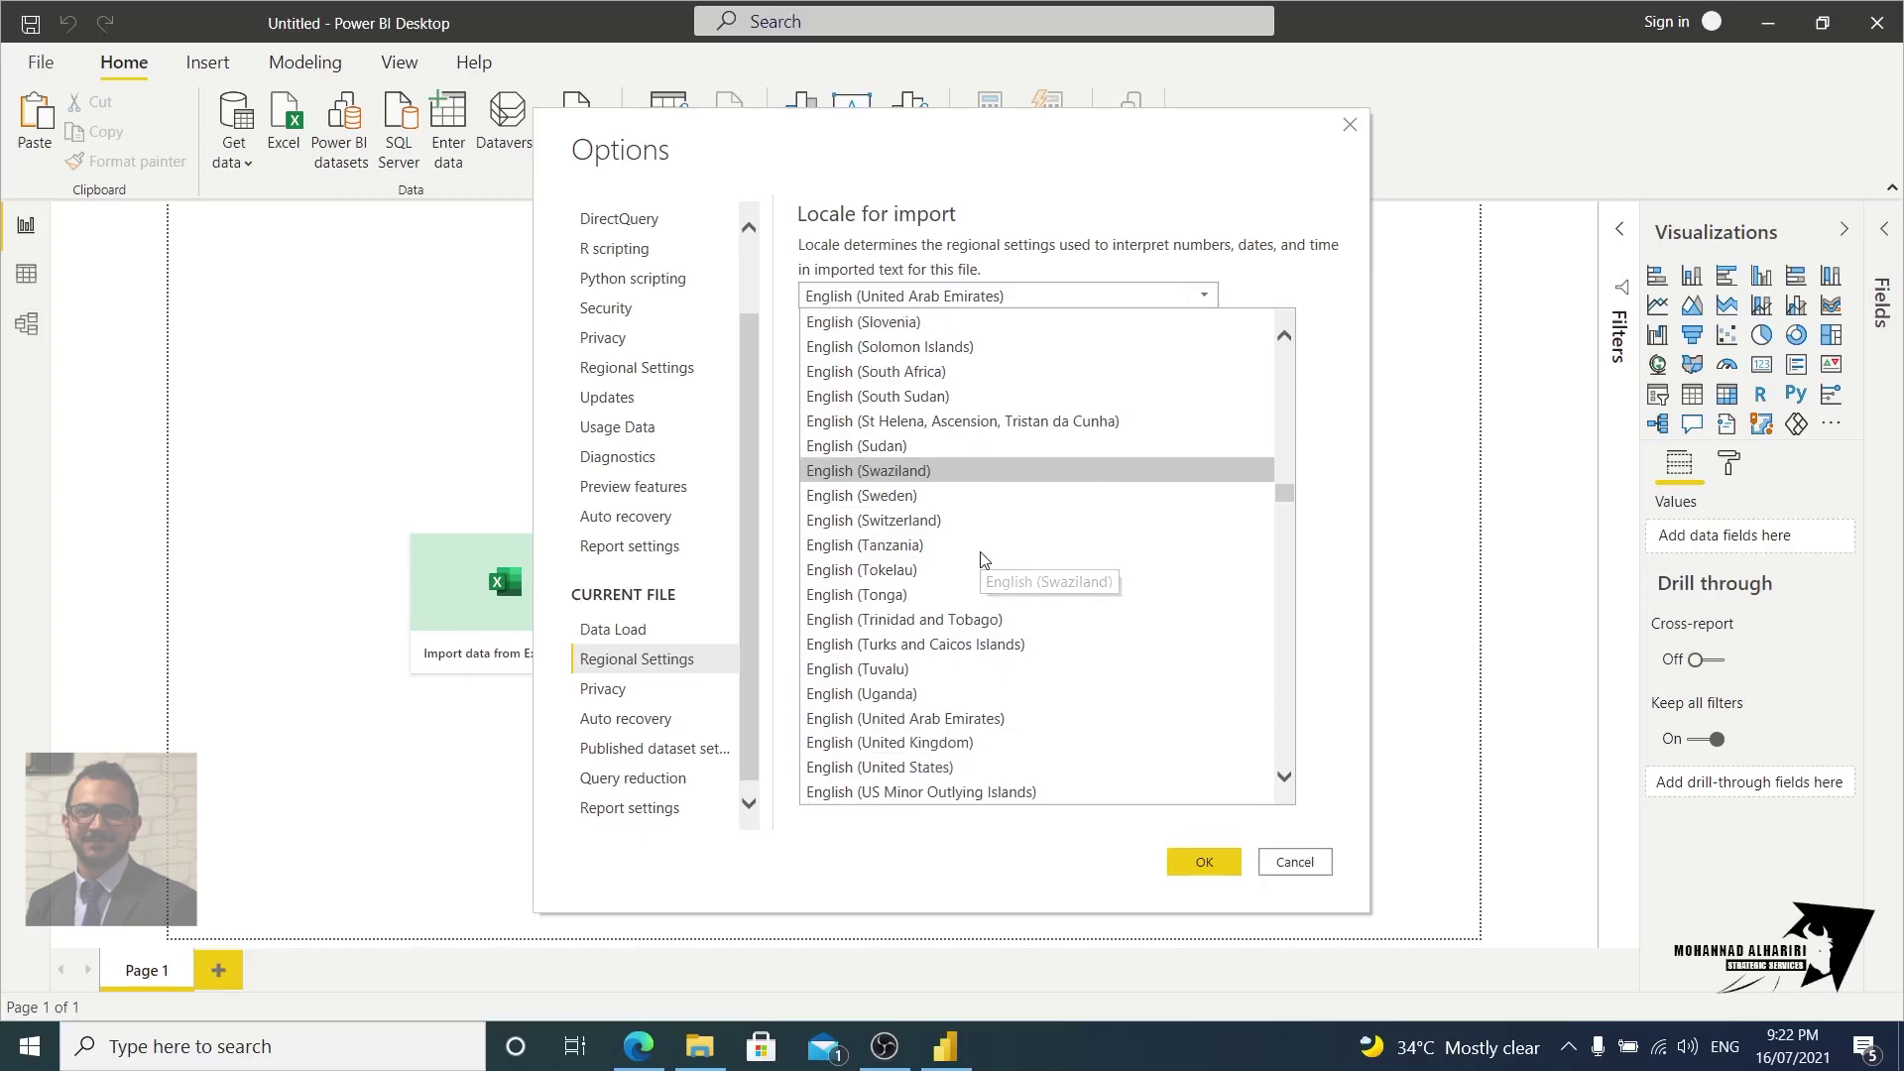
click(831, 771)
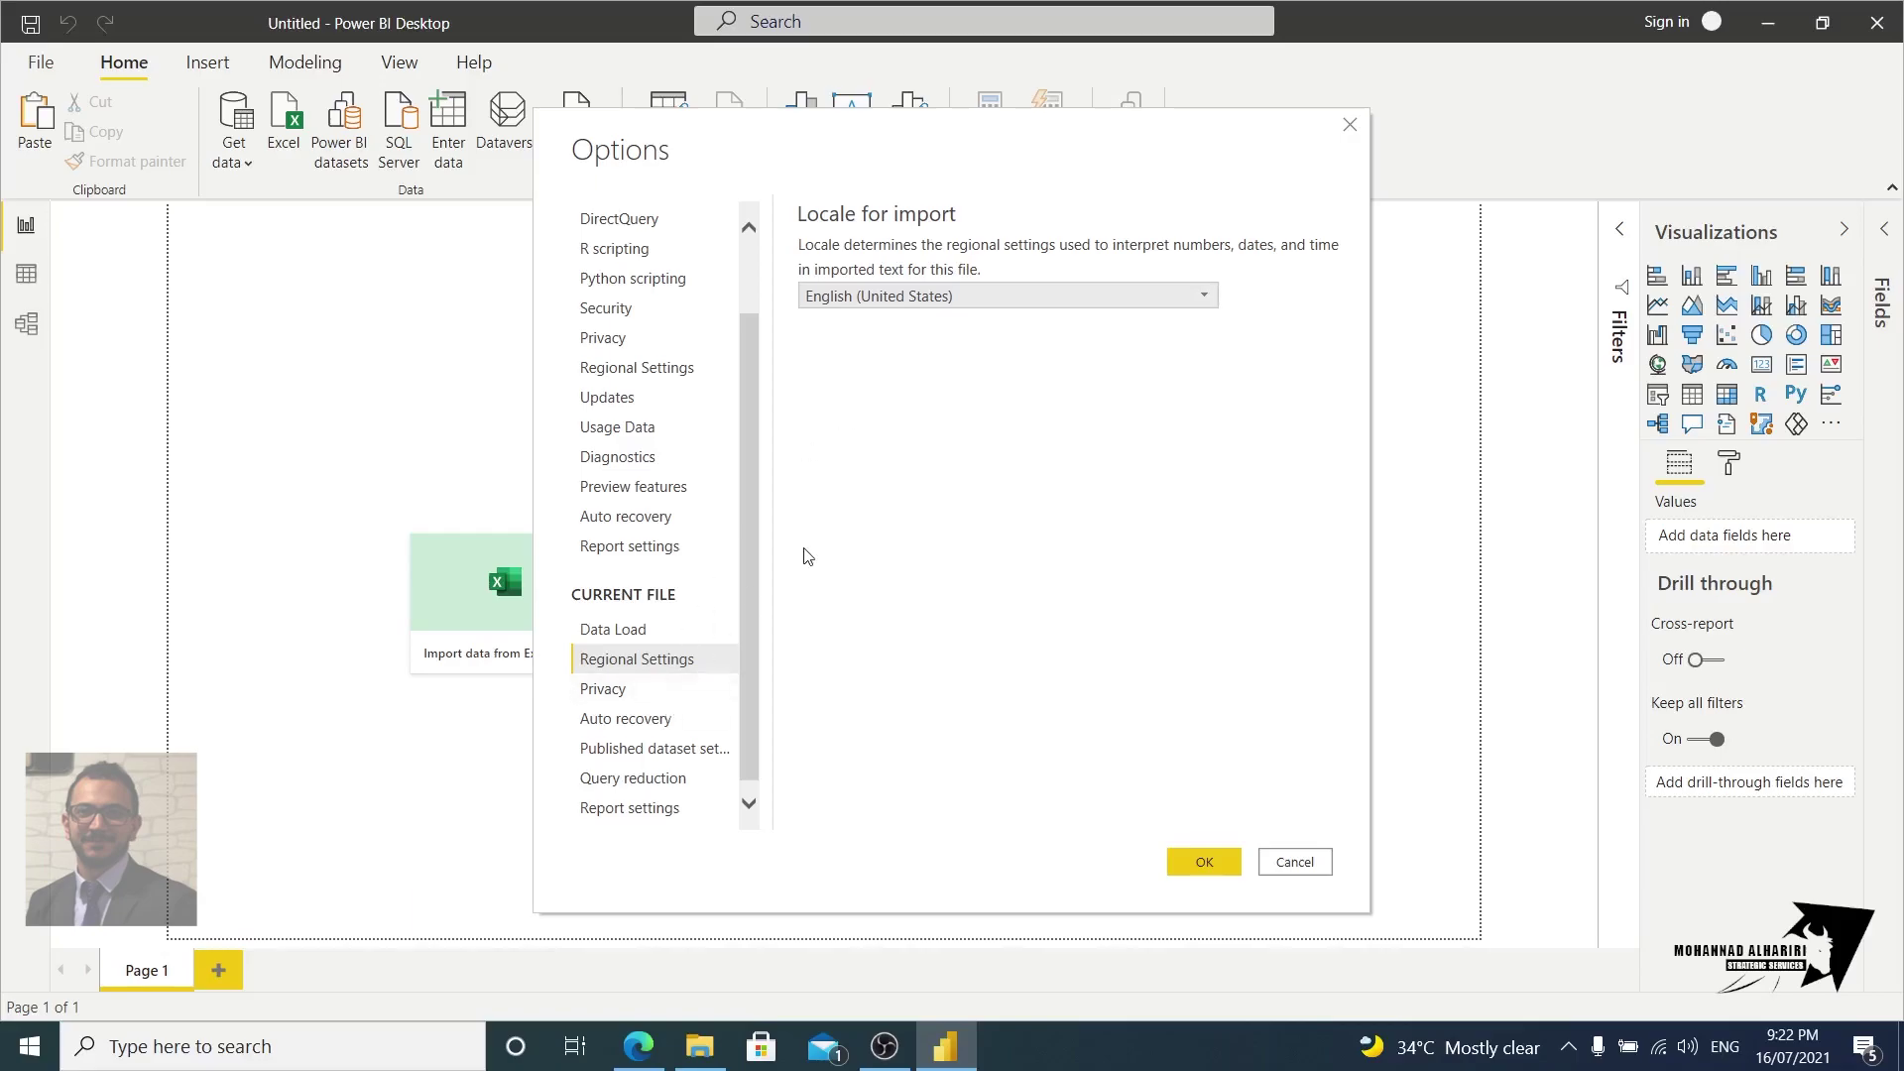
scroll(655, 595, down, 1)
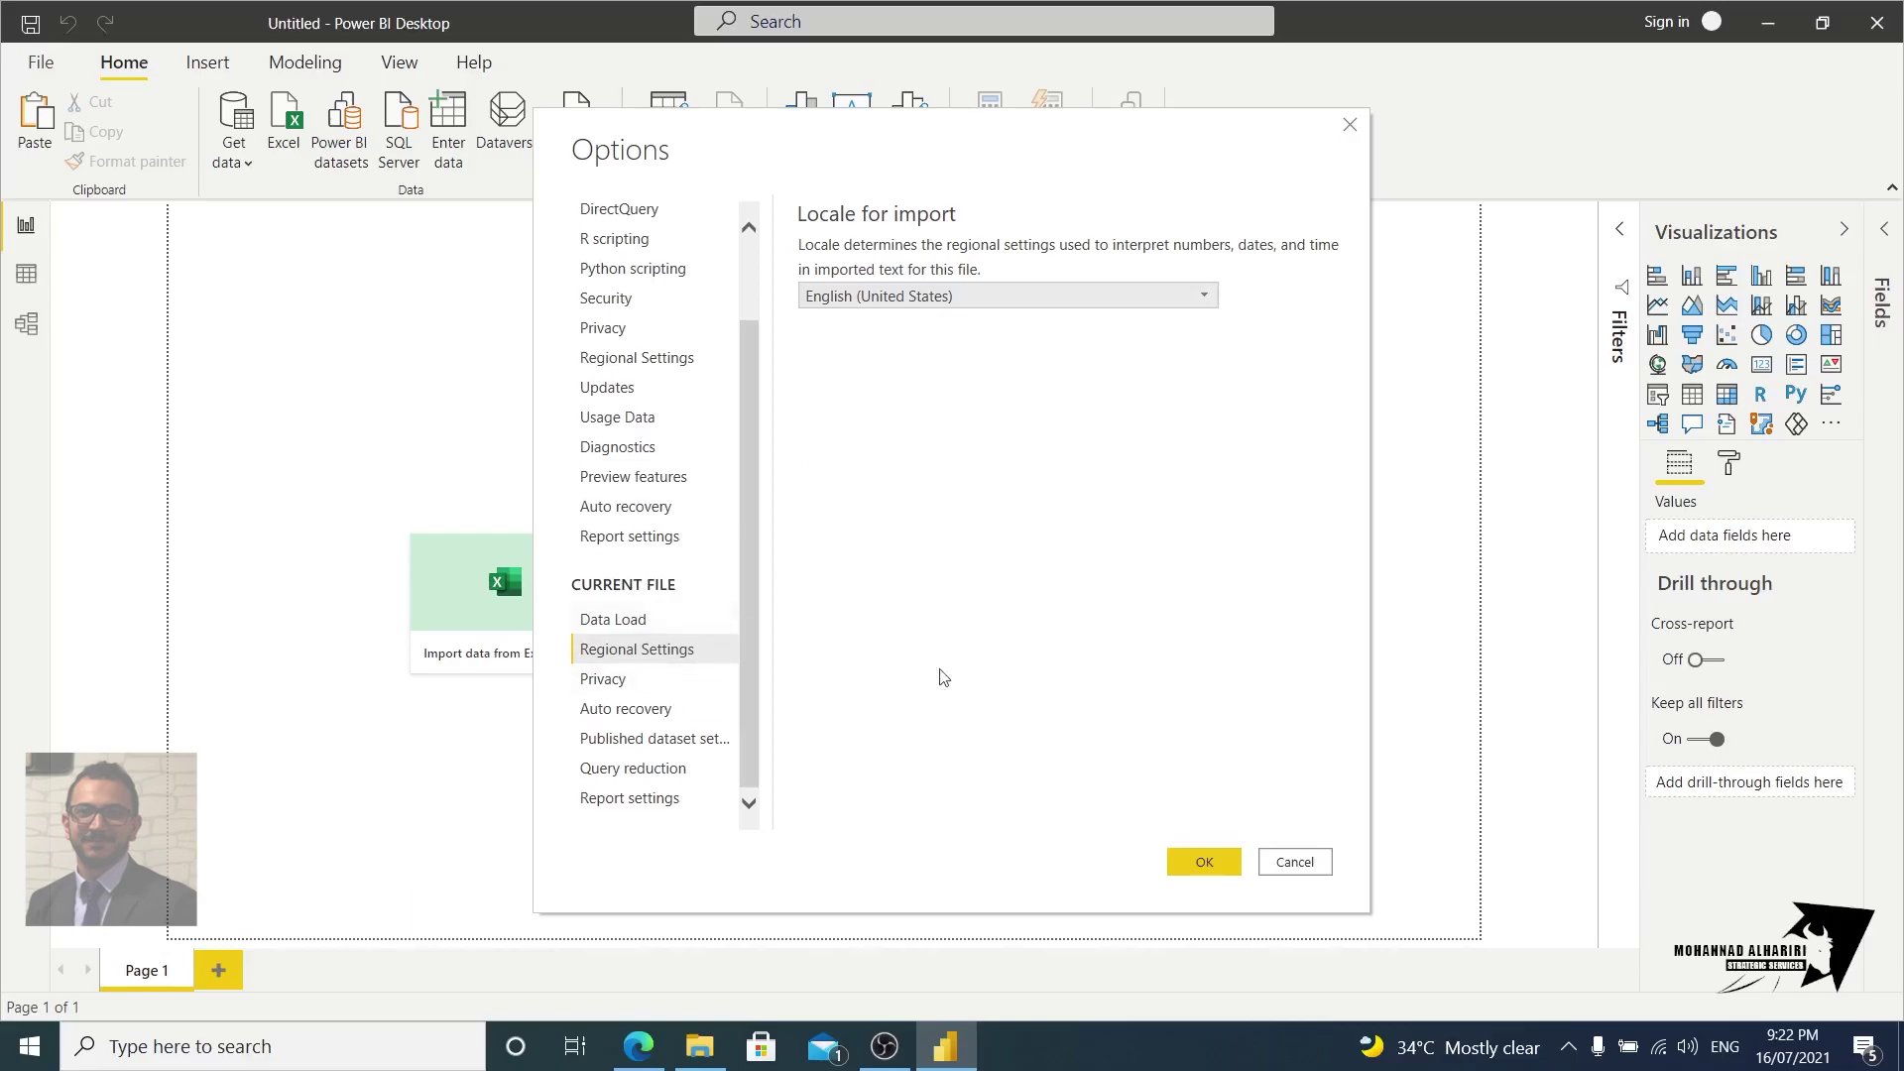
click(1228, 859)
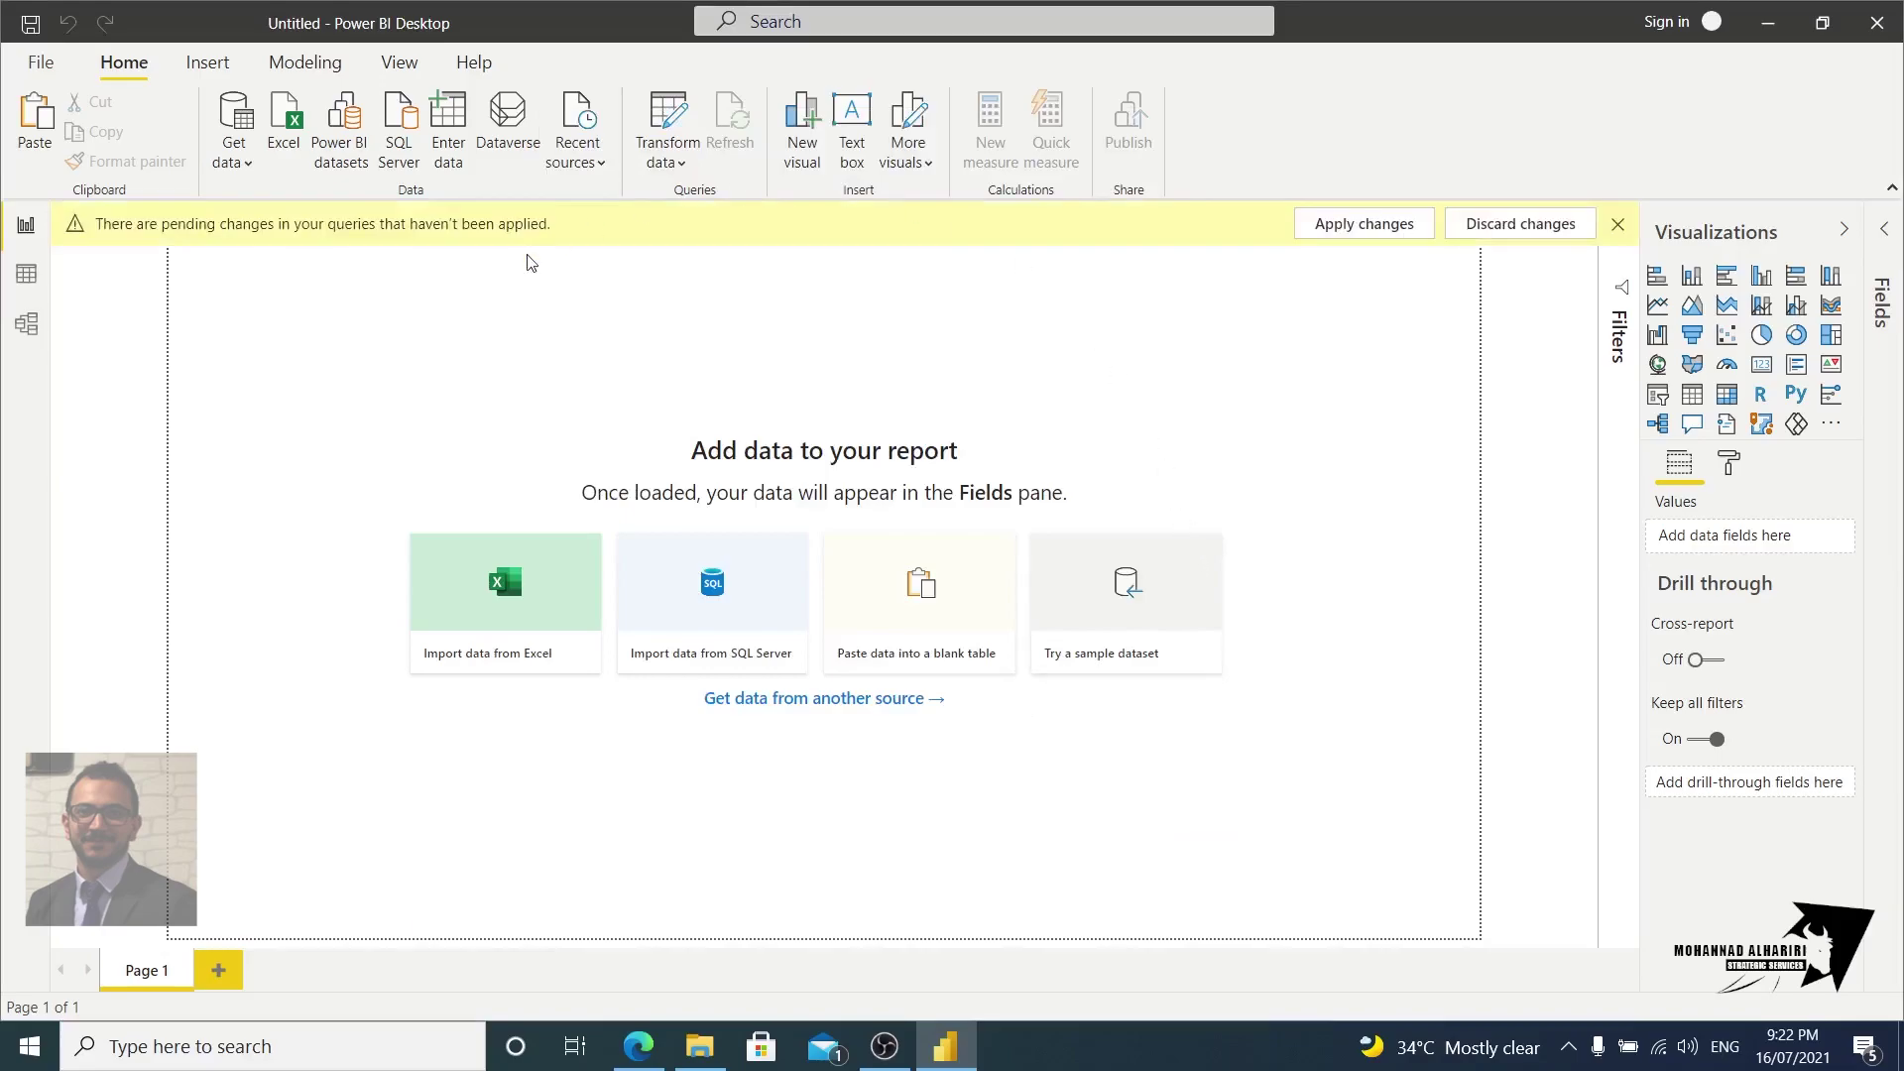
Step: Dismiss the pending-changes banner, expand the Filters and Fields panes, and open Get data's sources
click(1615, 226)
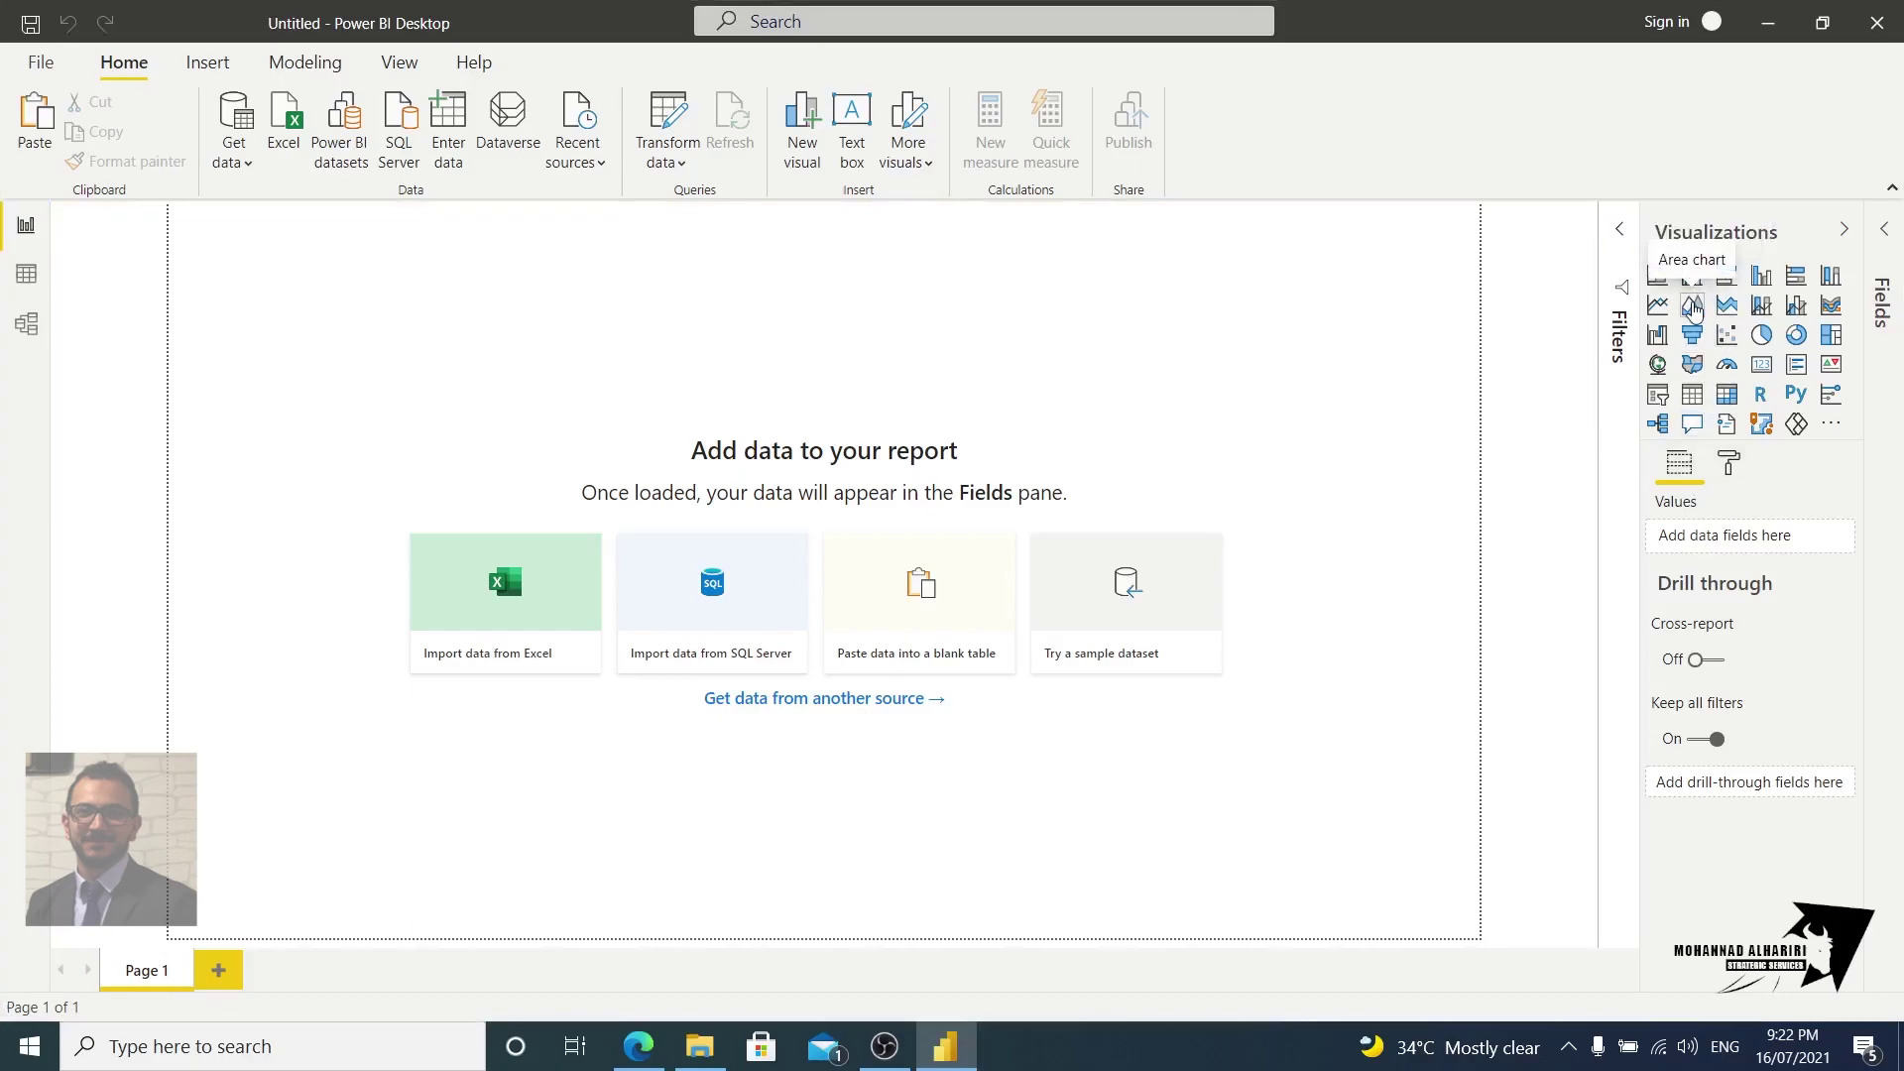
click(1618, 234)
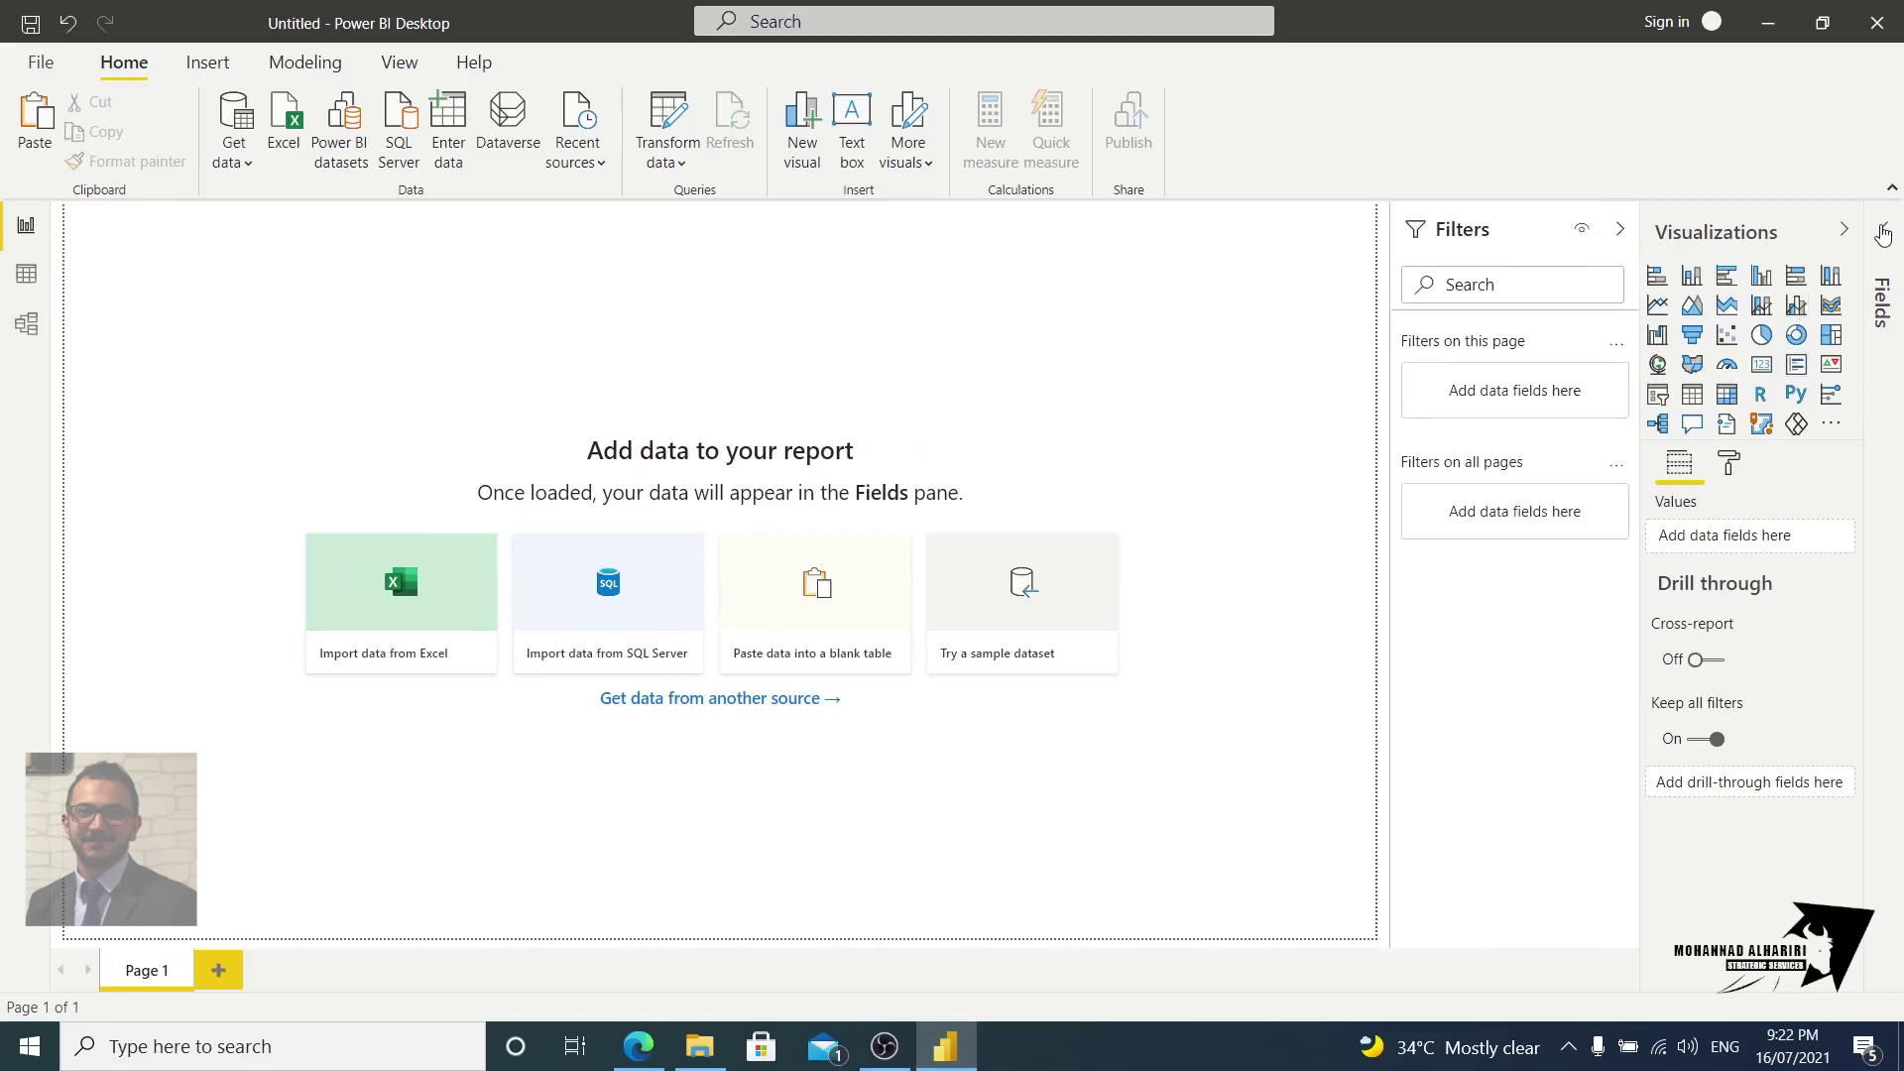
click(1883, 231)
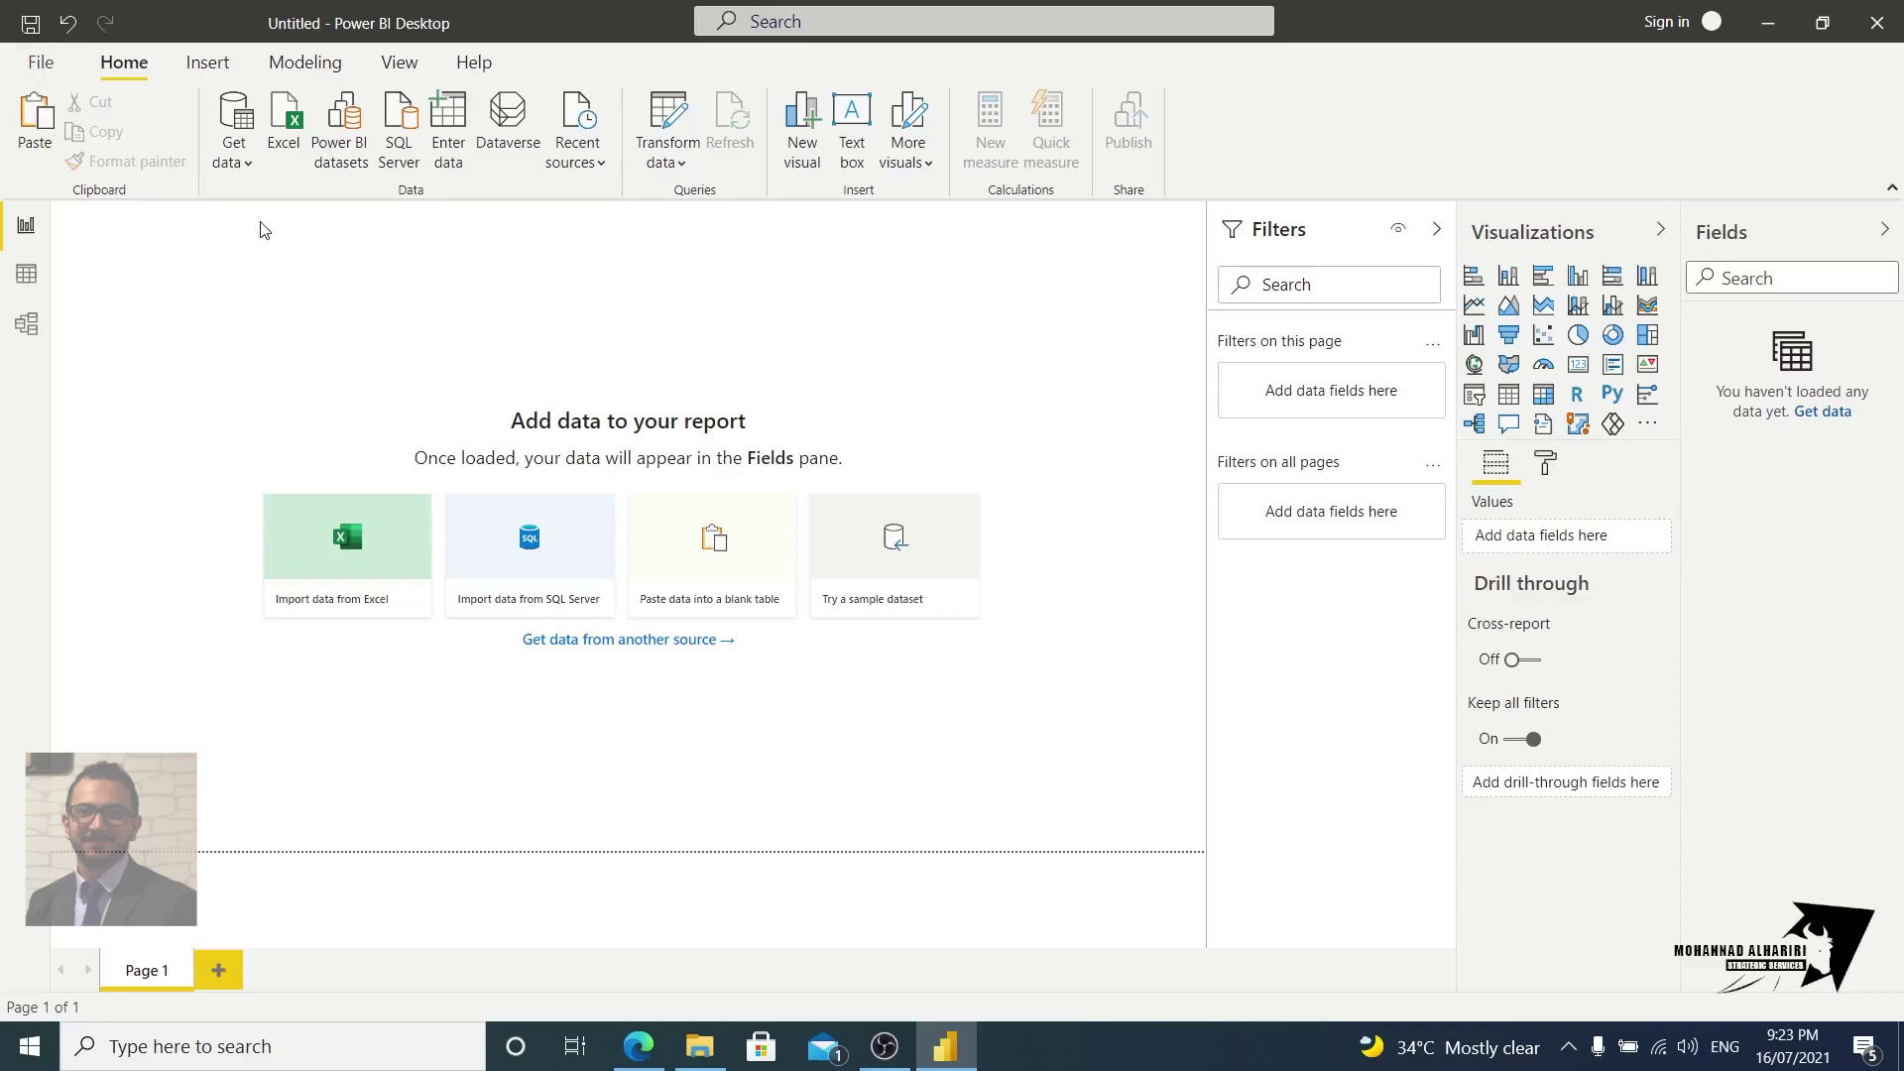
click(228, 154)
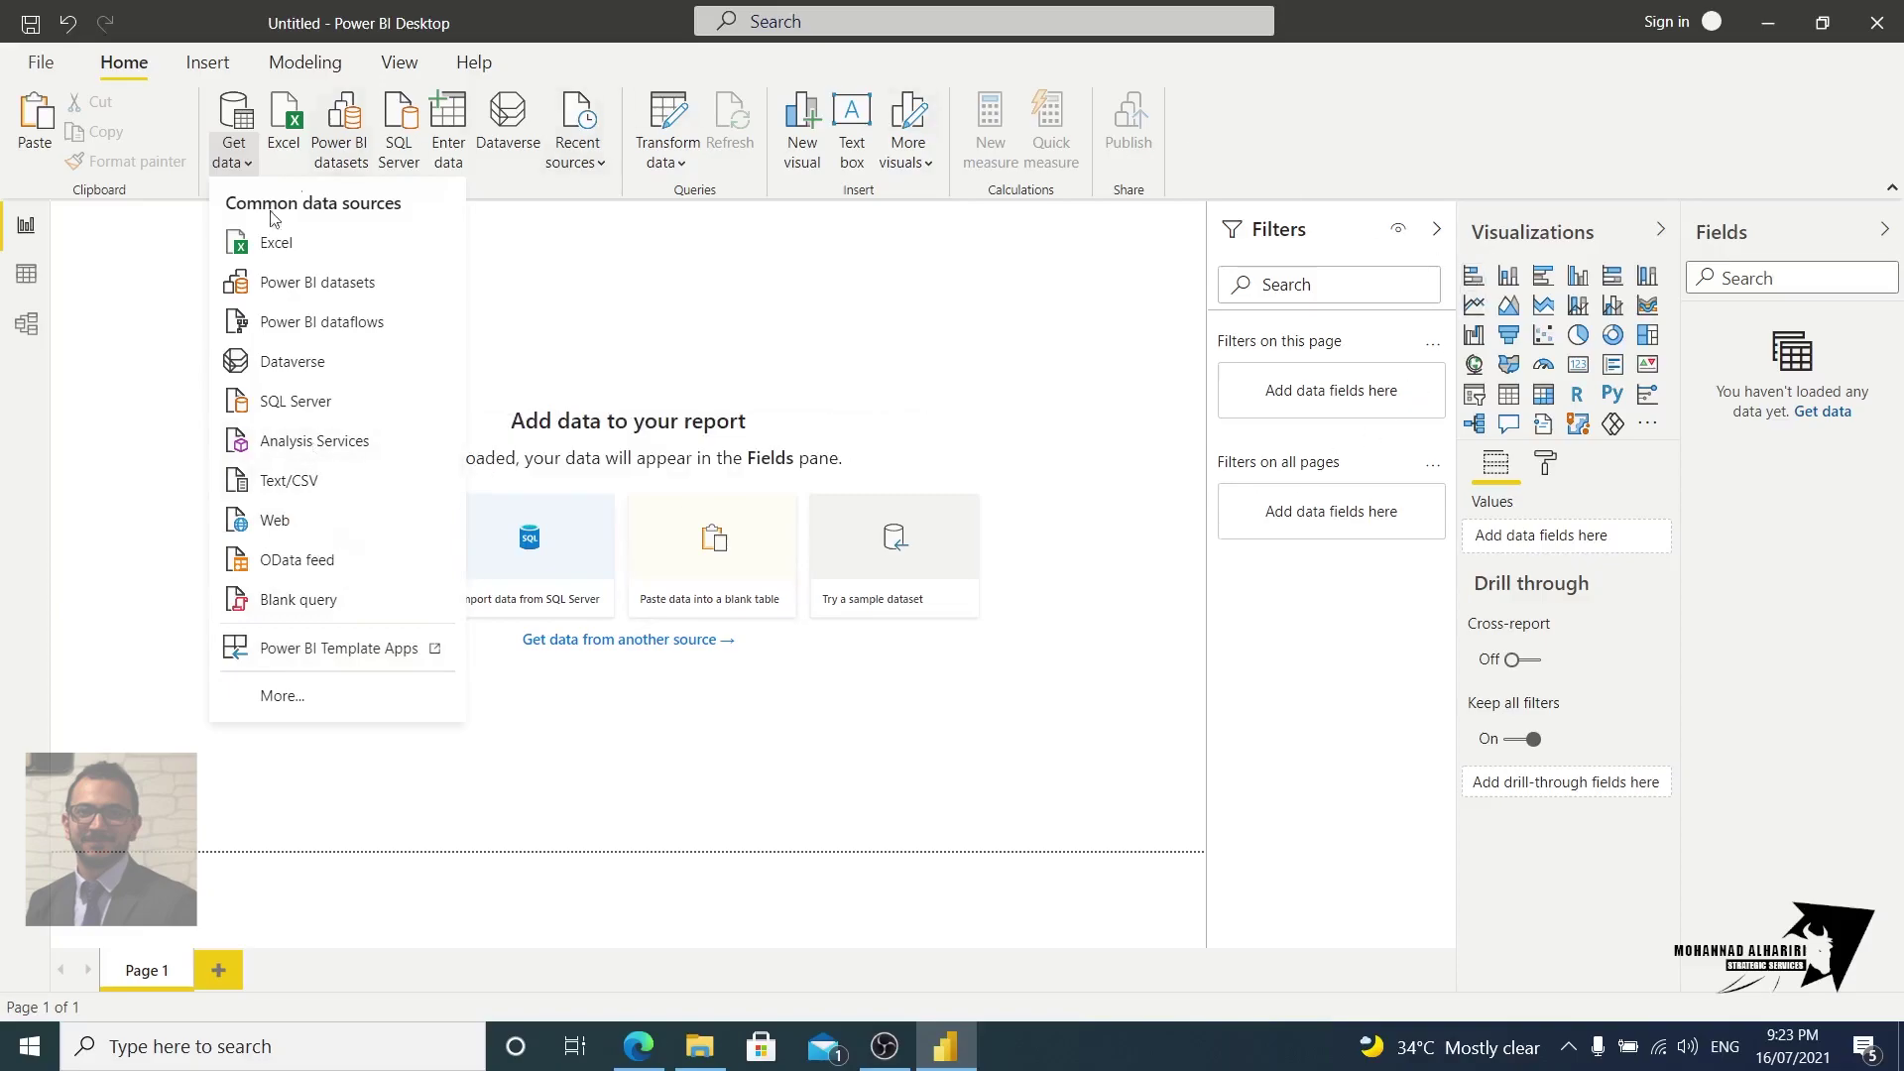
click(691, 289)
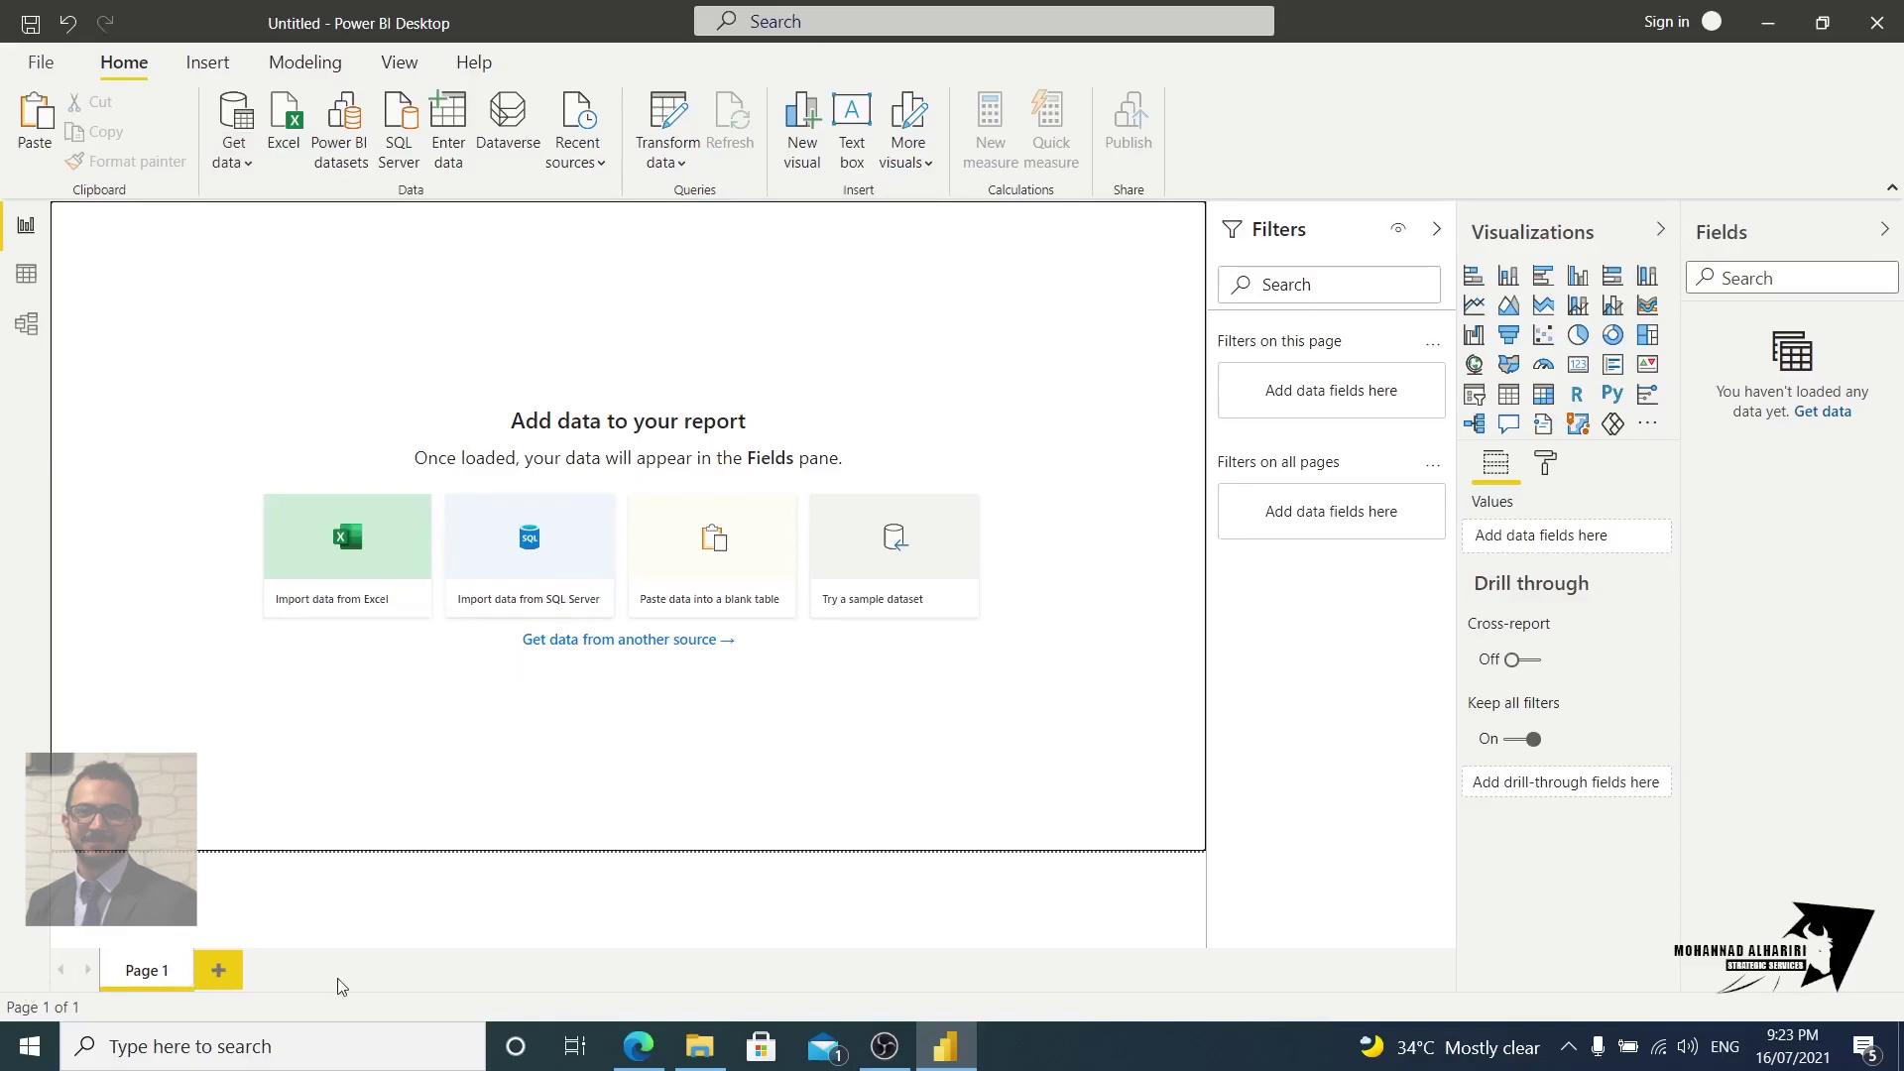
click(212, 968)
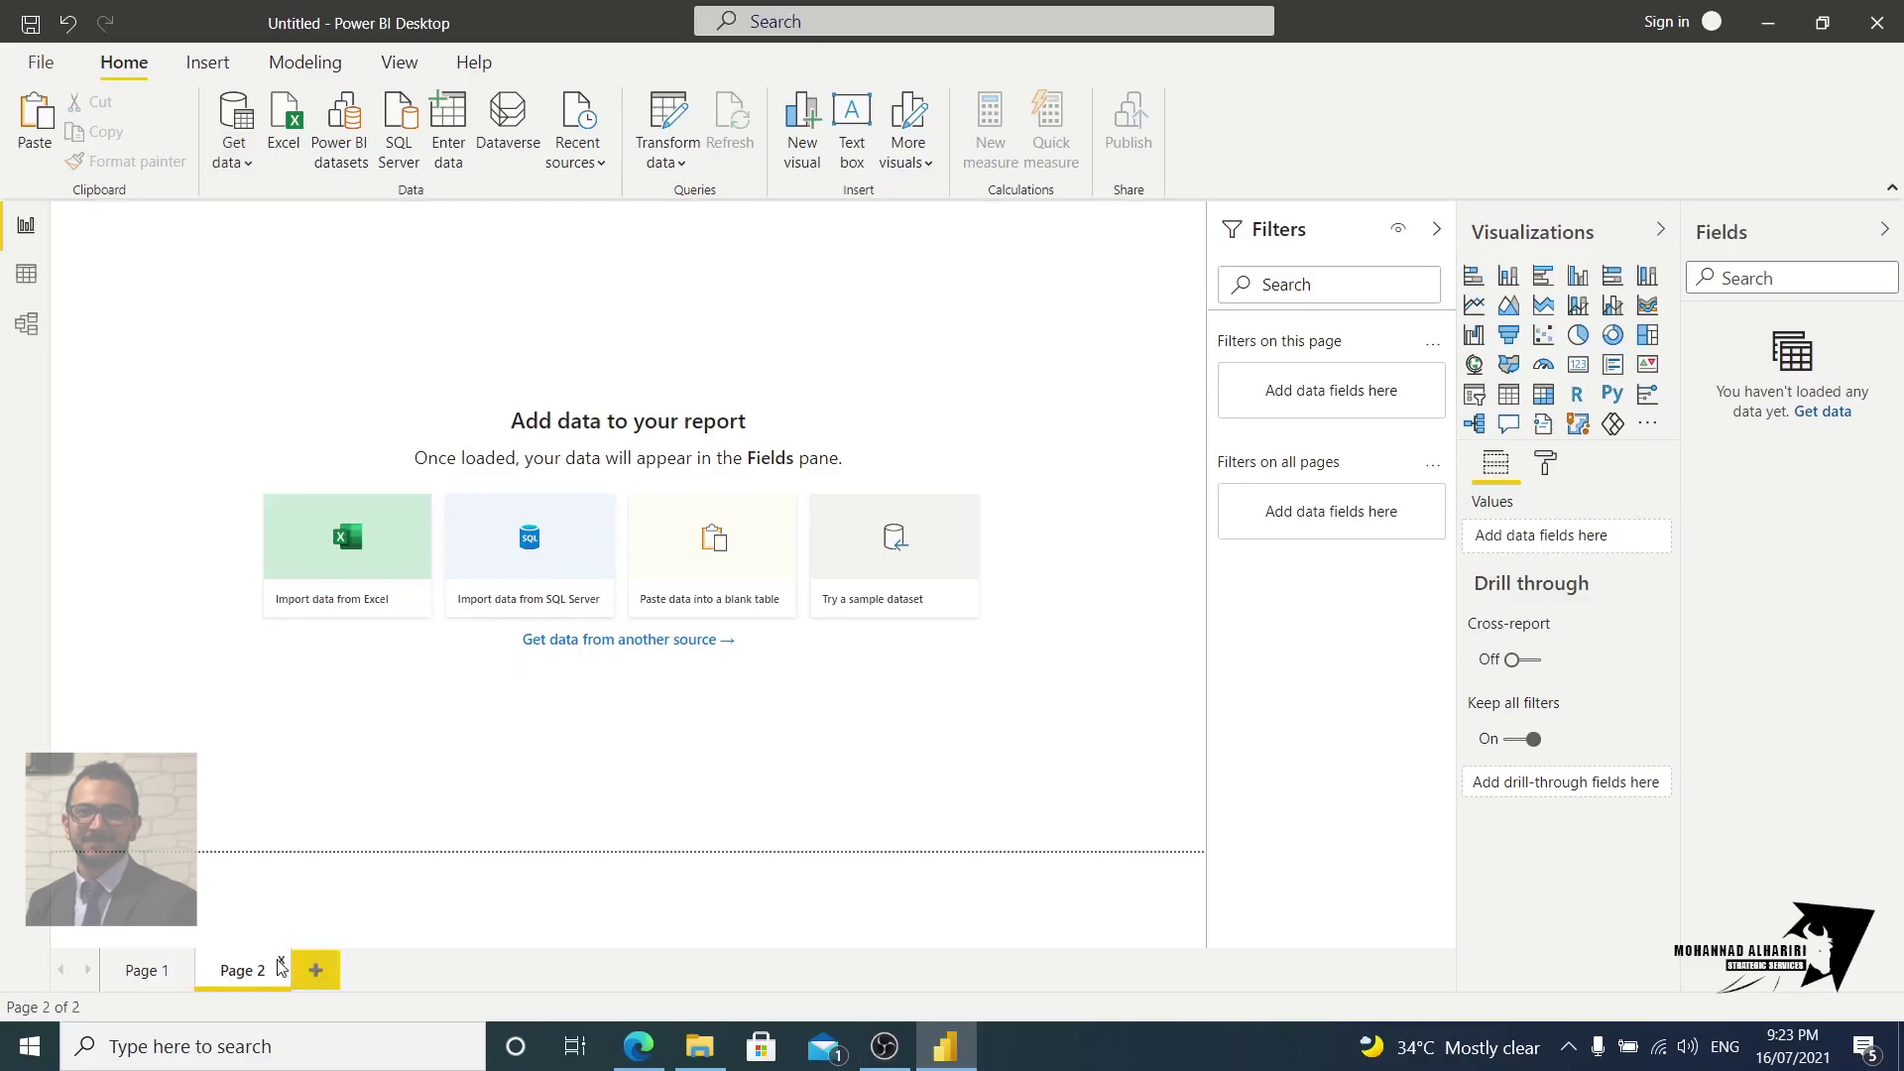
click(281, 962)
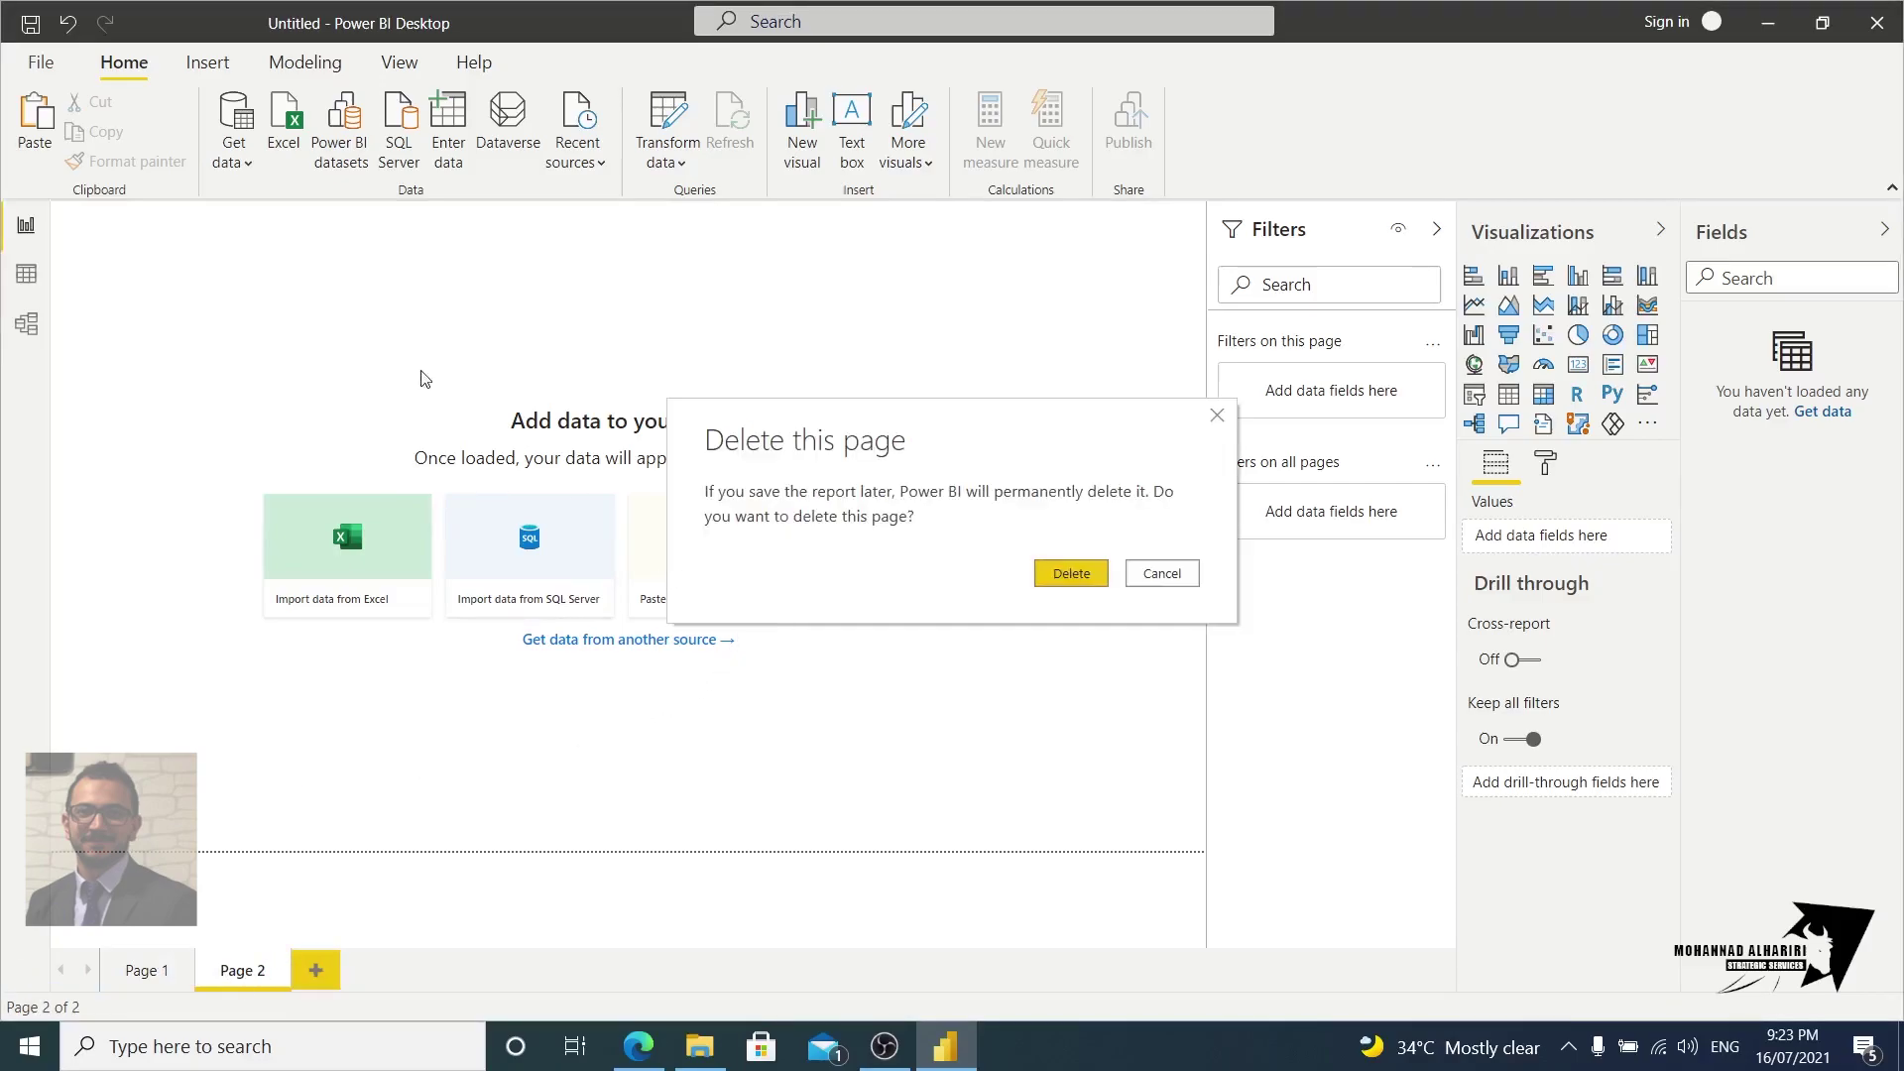
click(1086, 573)
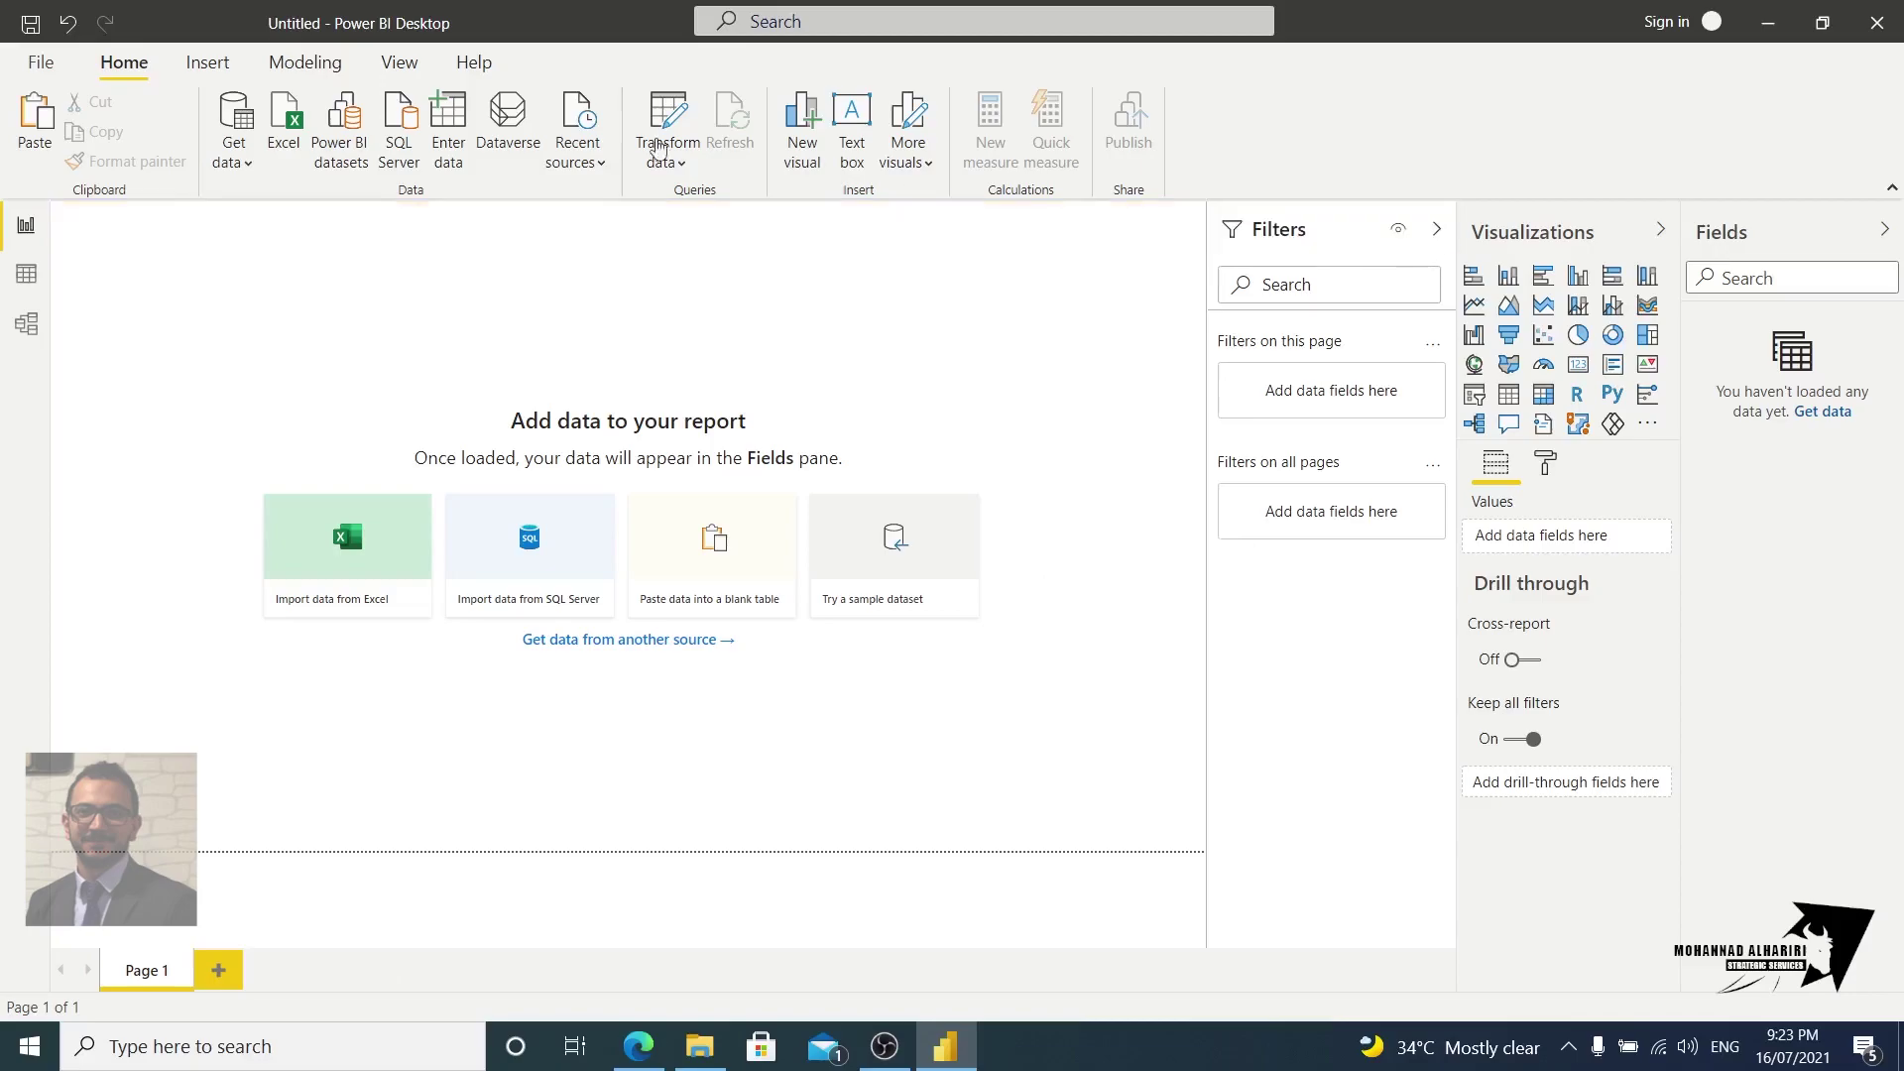
click(206, 63)
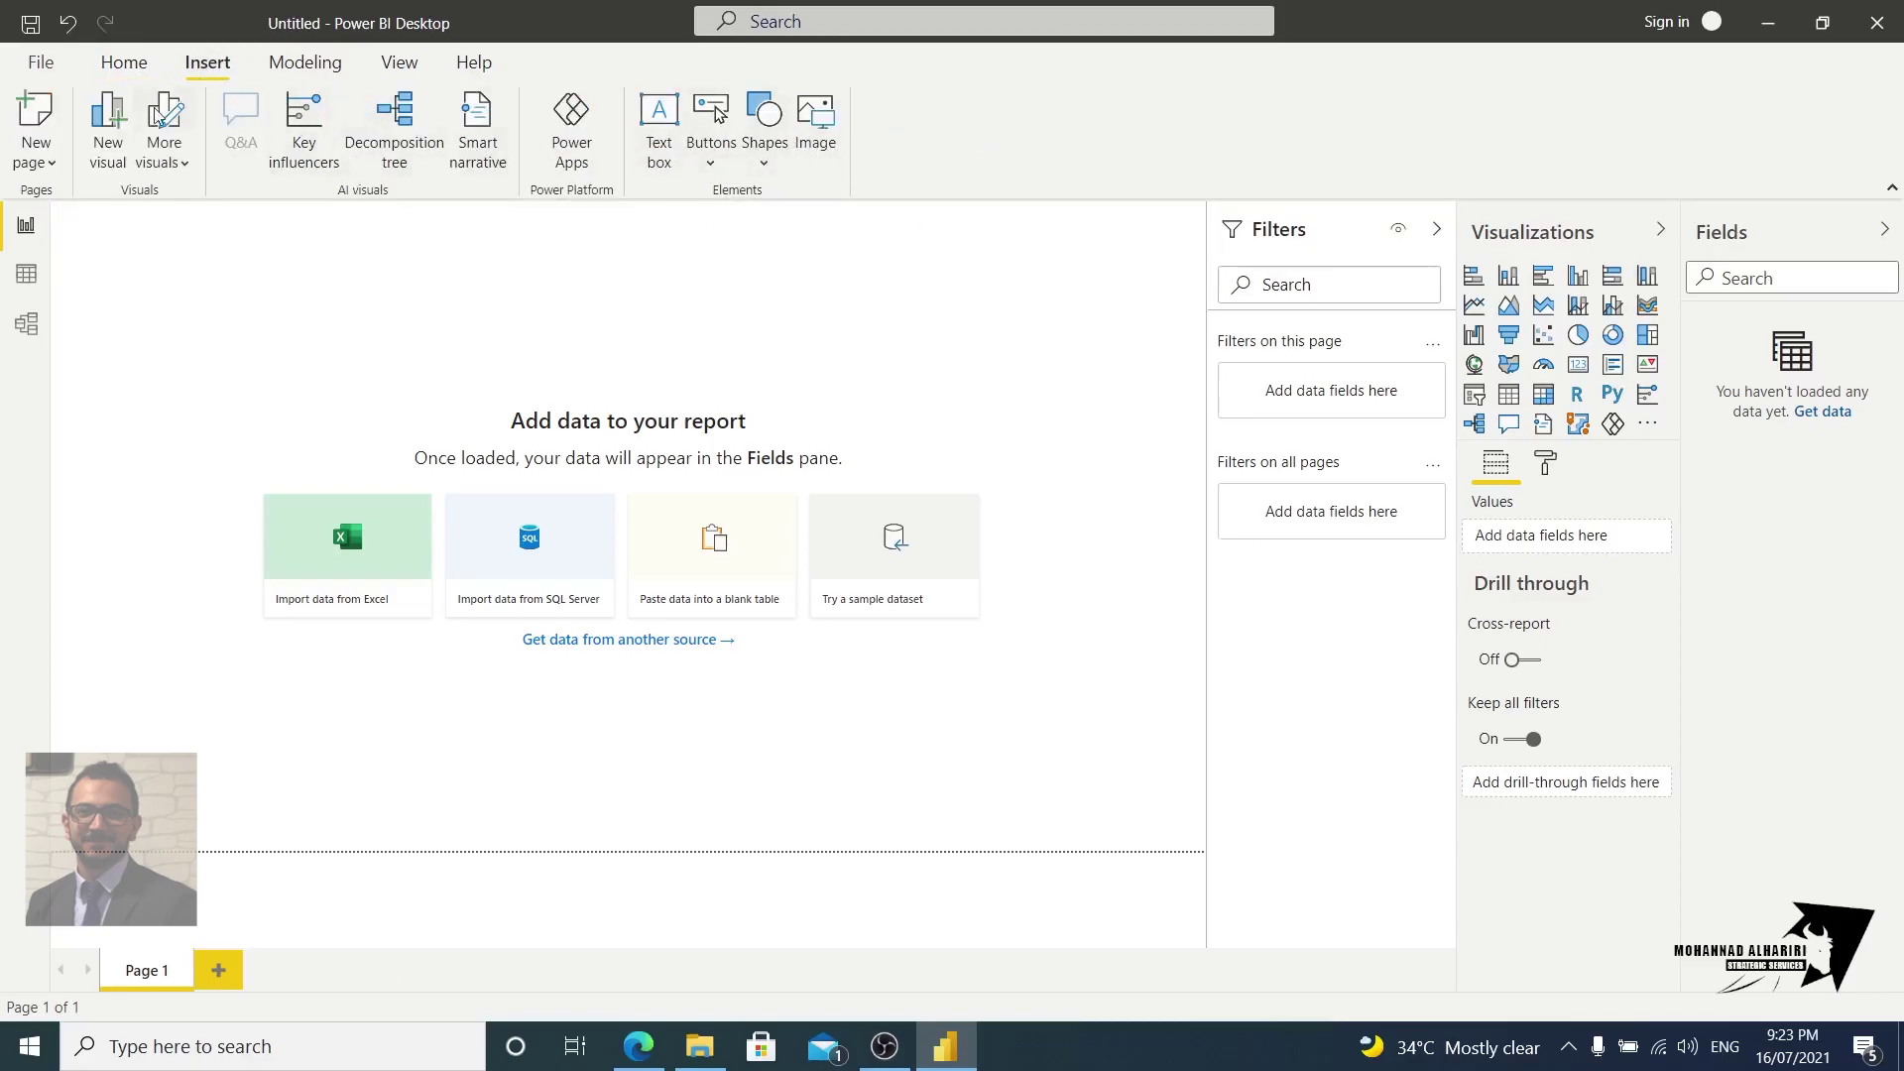
click(280, 70)
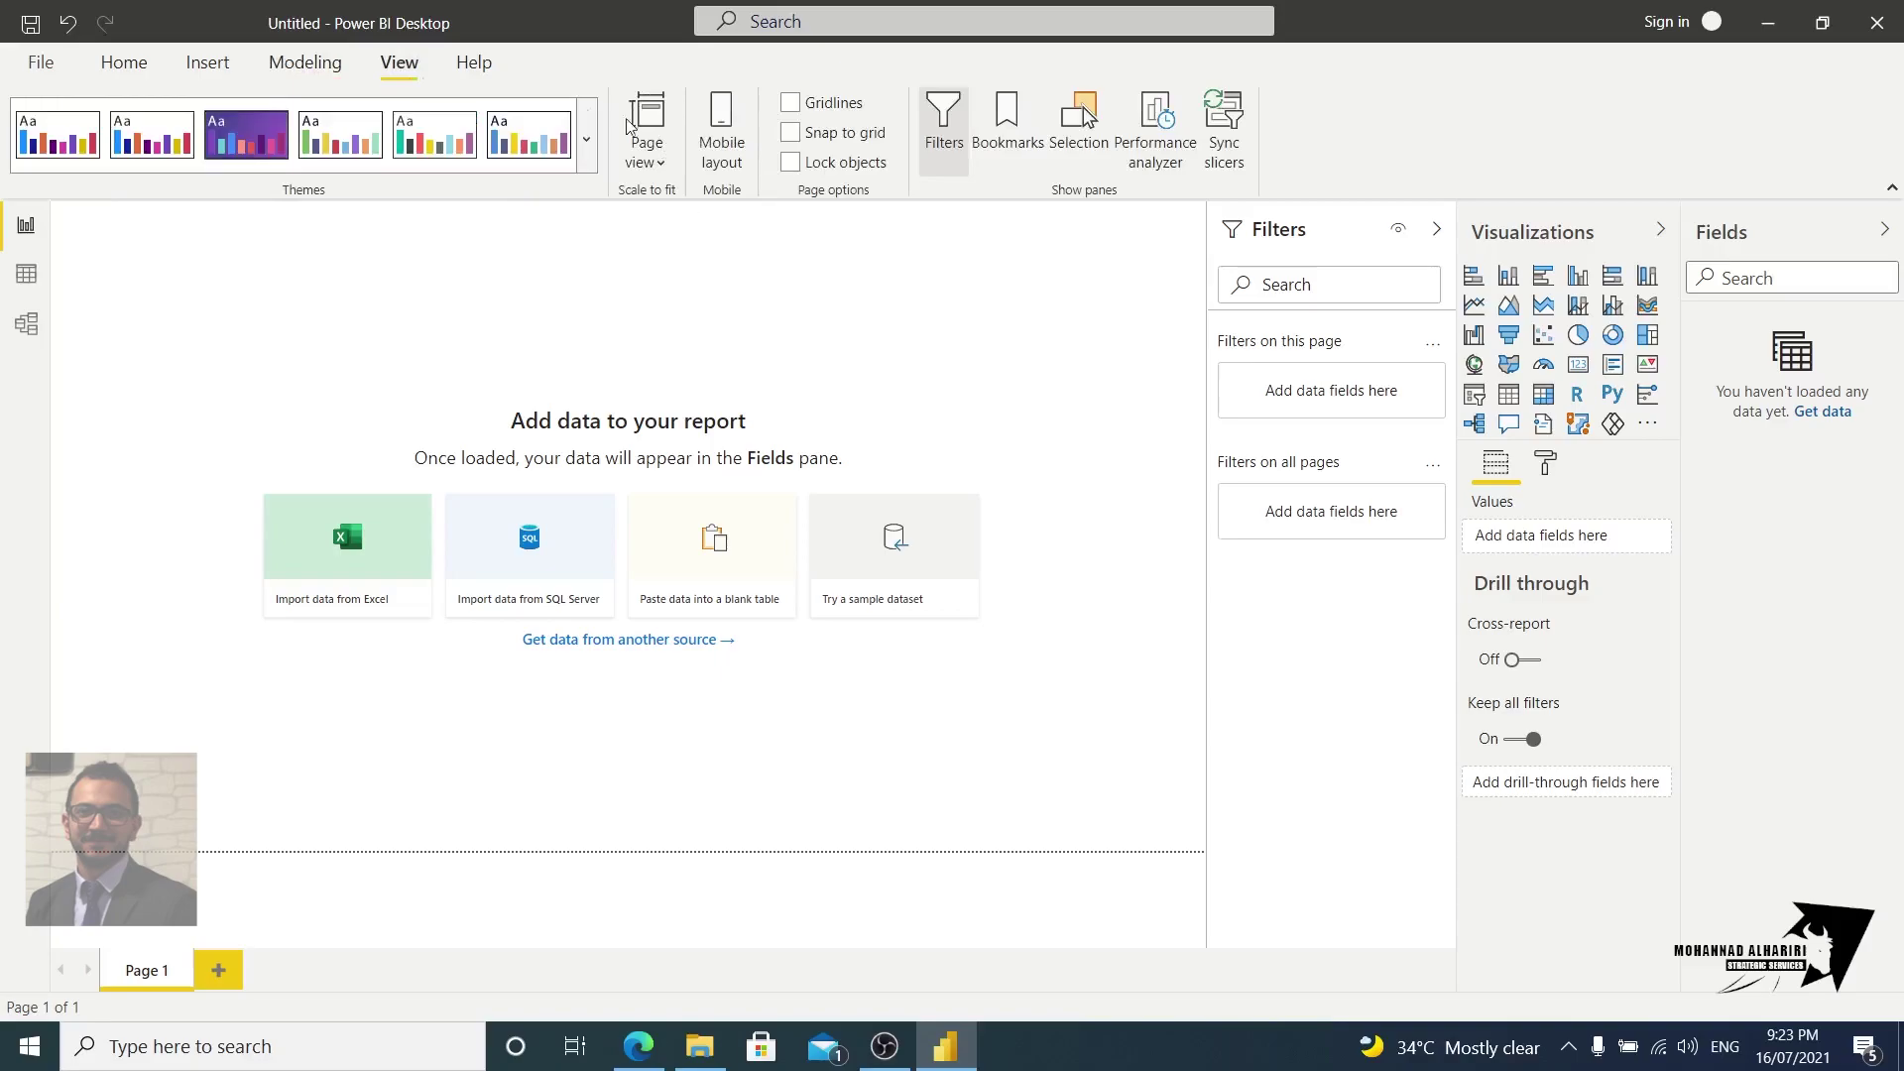
click(124, 63)
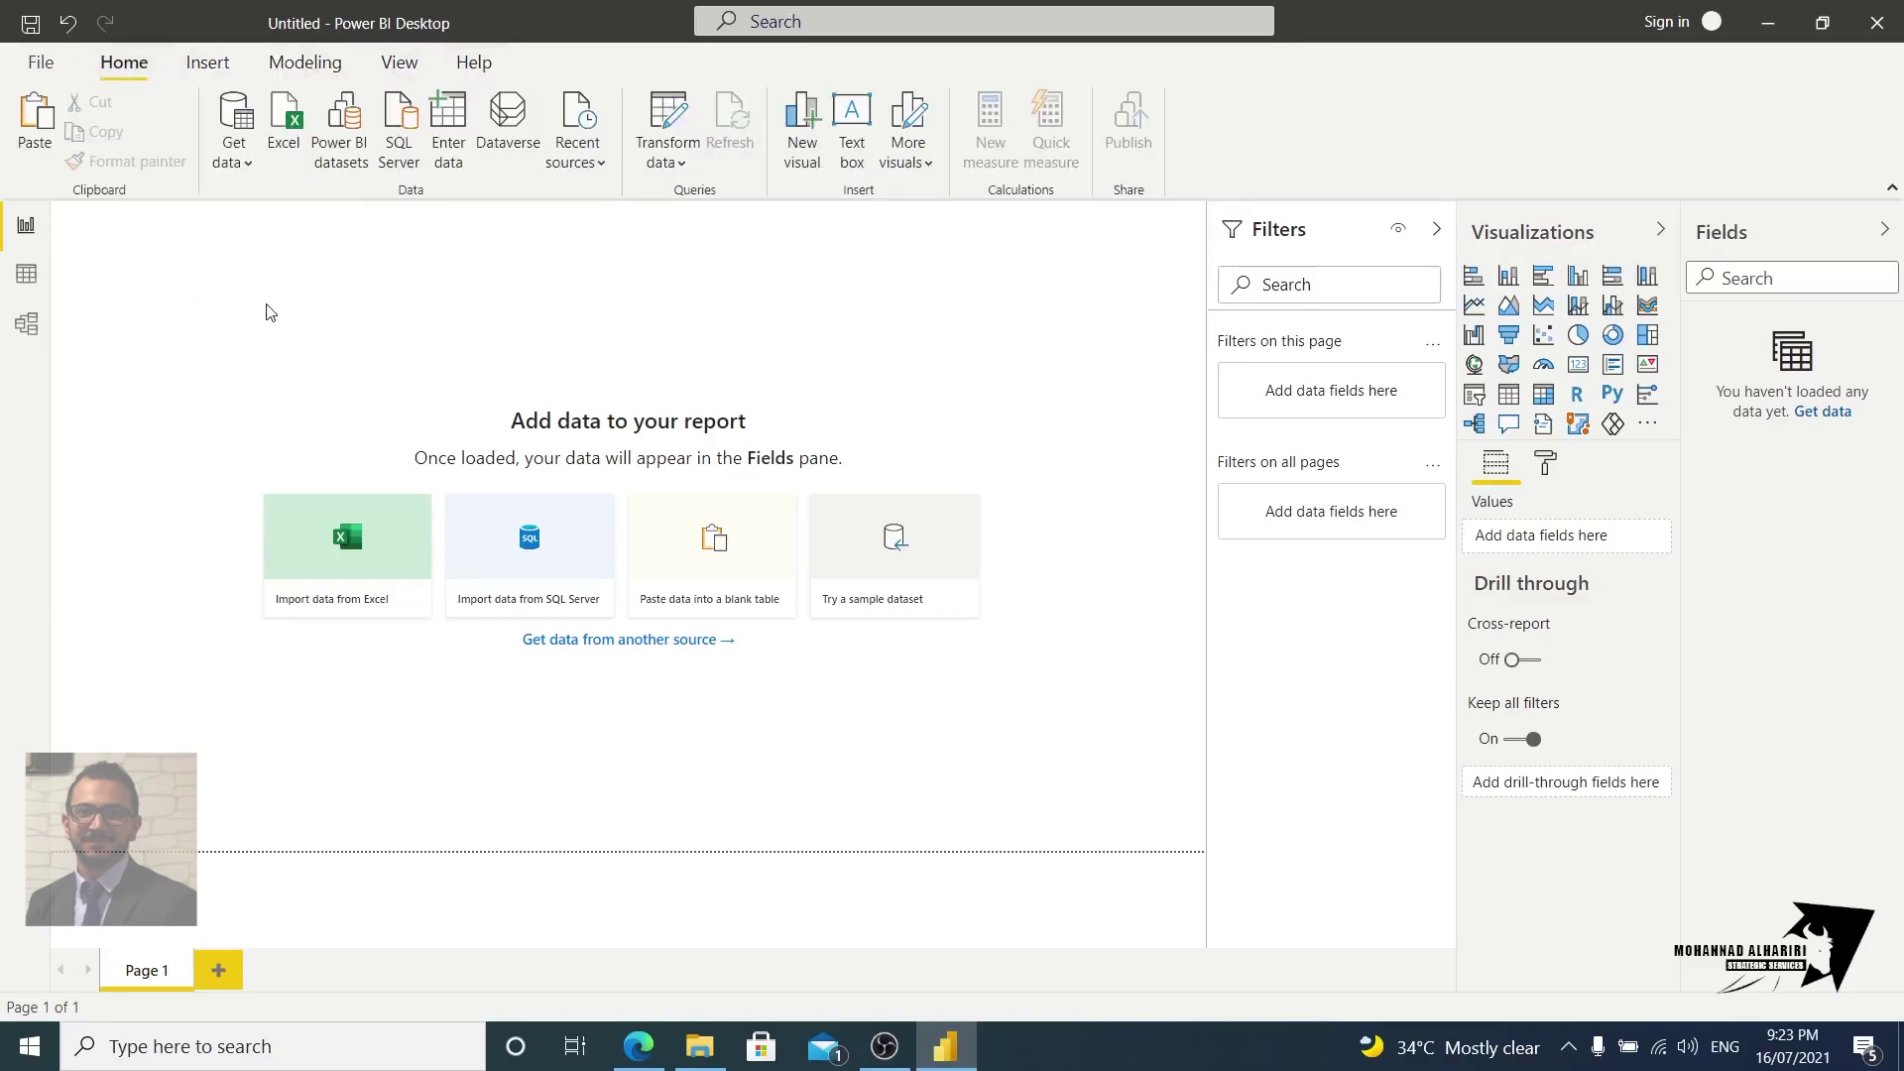
click(234, 148)
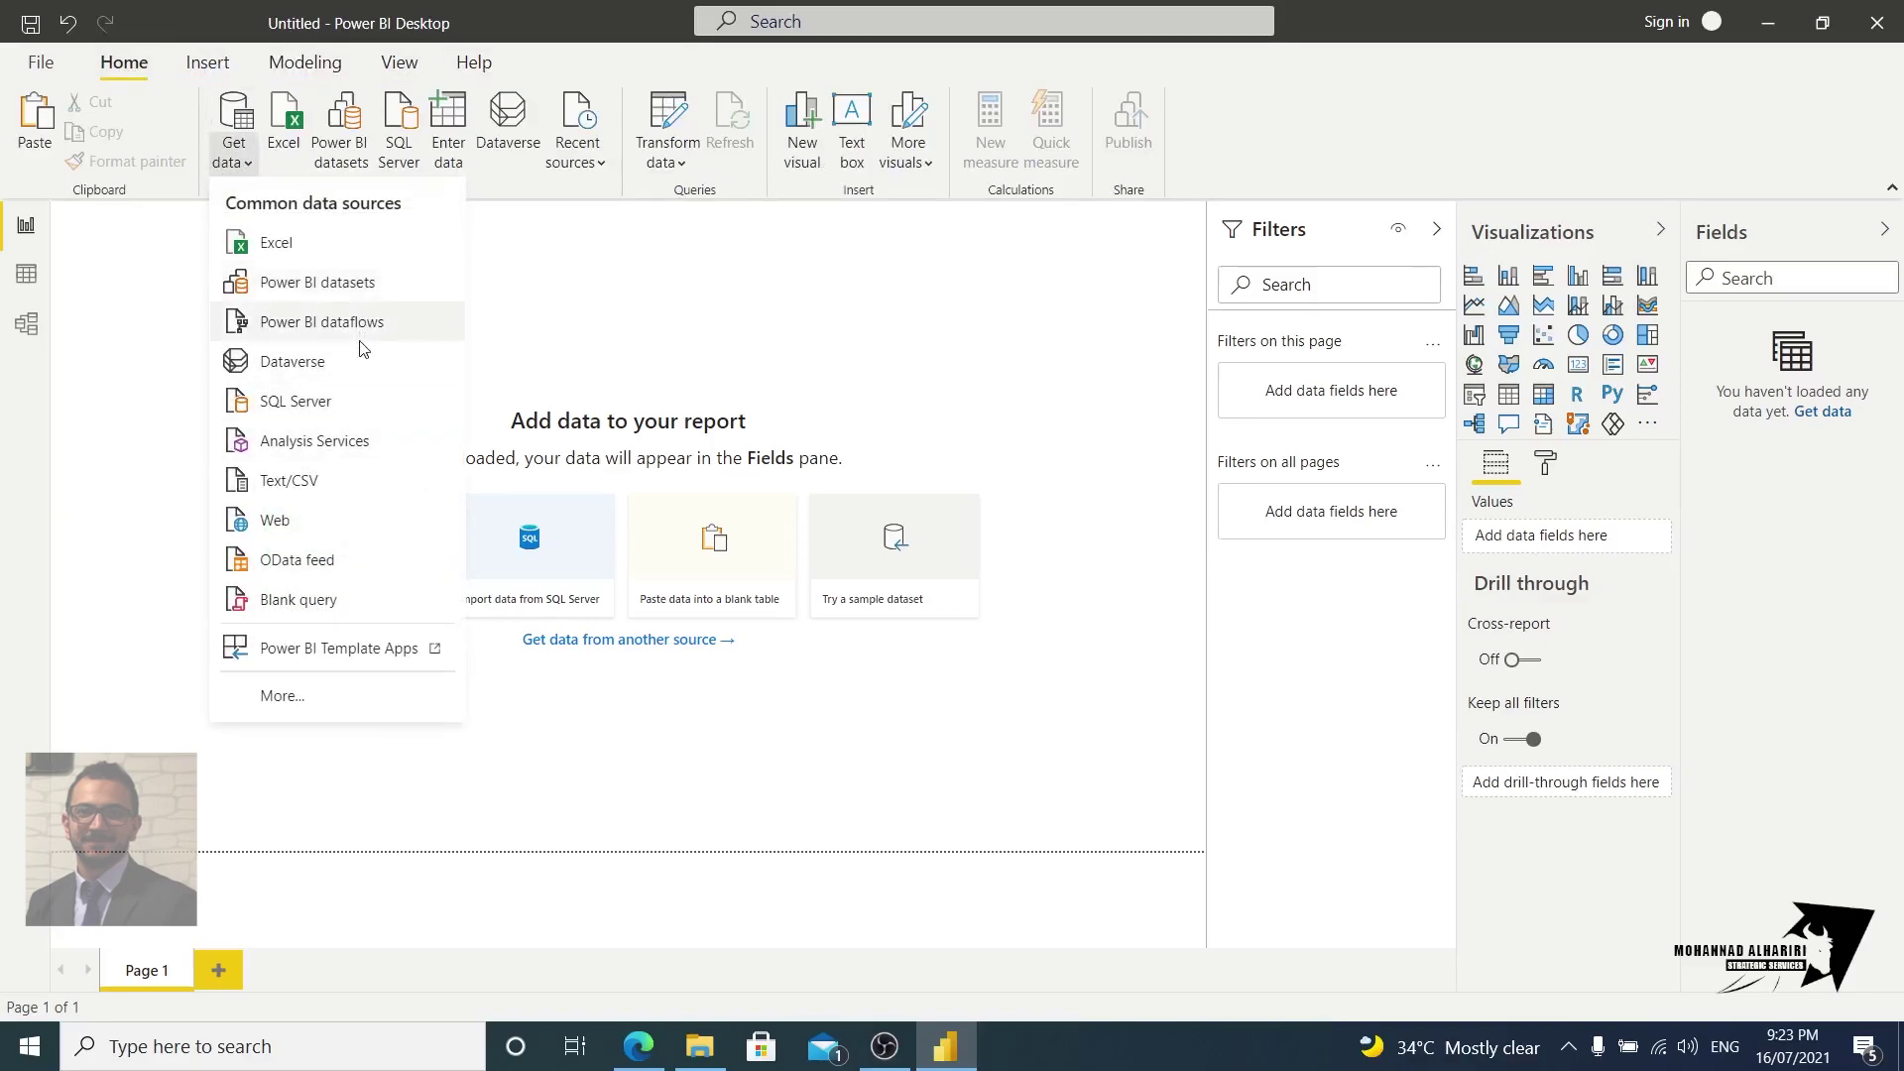
Step: Choose Text/CSV and open HaririAnalytics_Product_Categories.csv from Power+Bi+CSV+File > AdventureWorks+CSV+Files
click(281, 482)
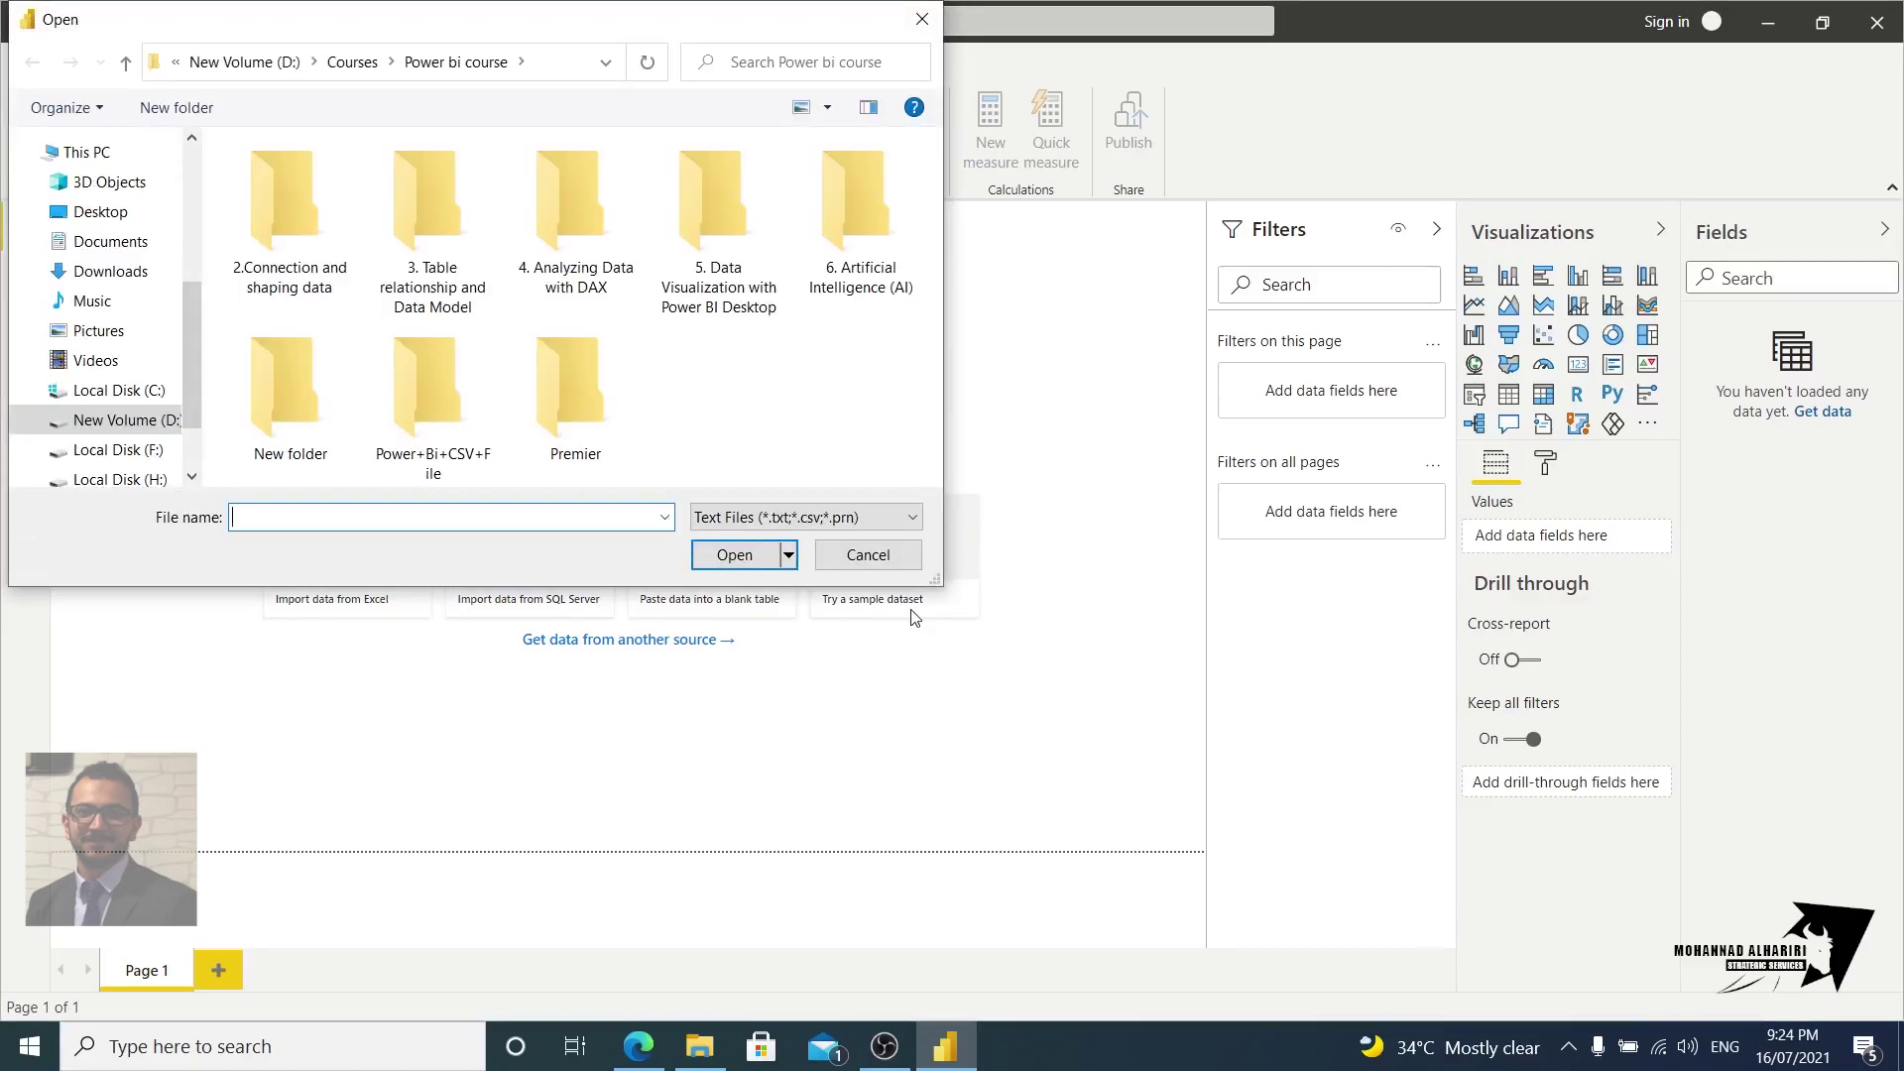
double_click(573, 377)
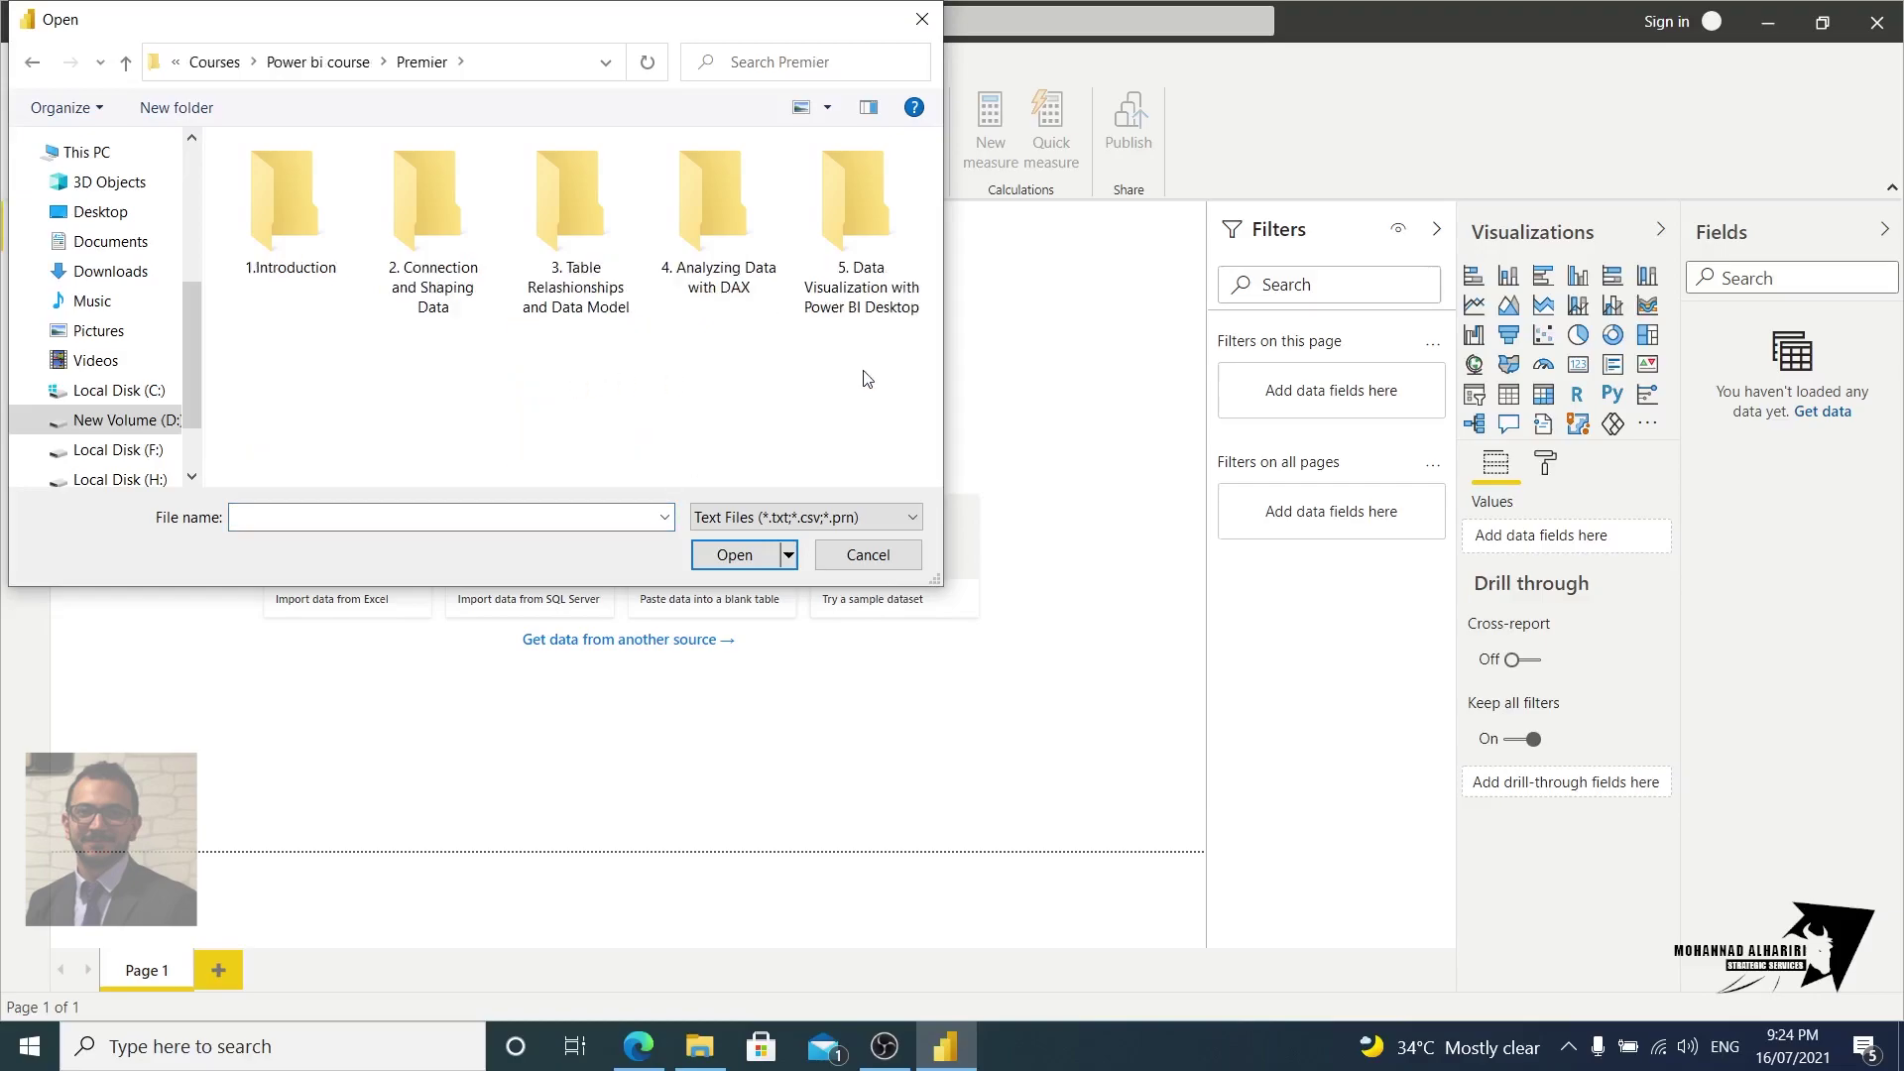
click(125, 61)
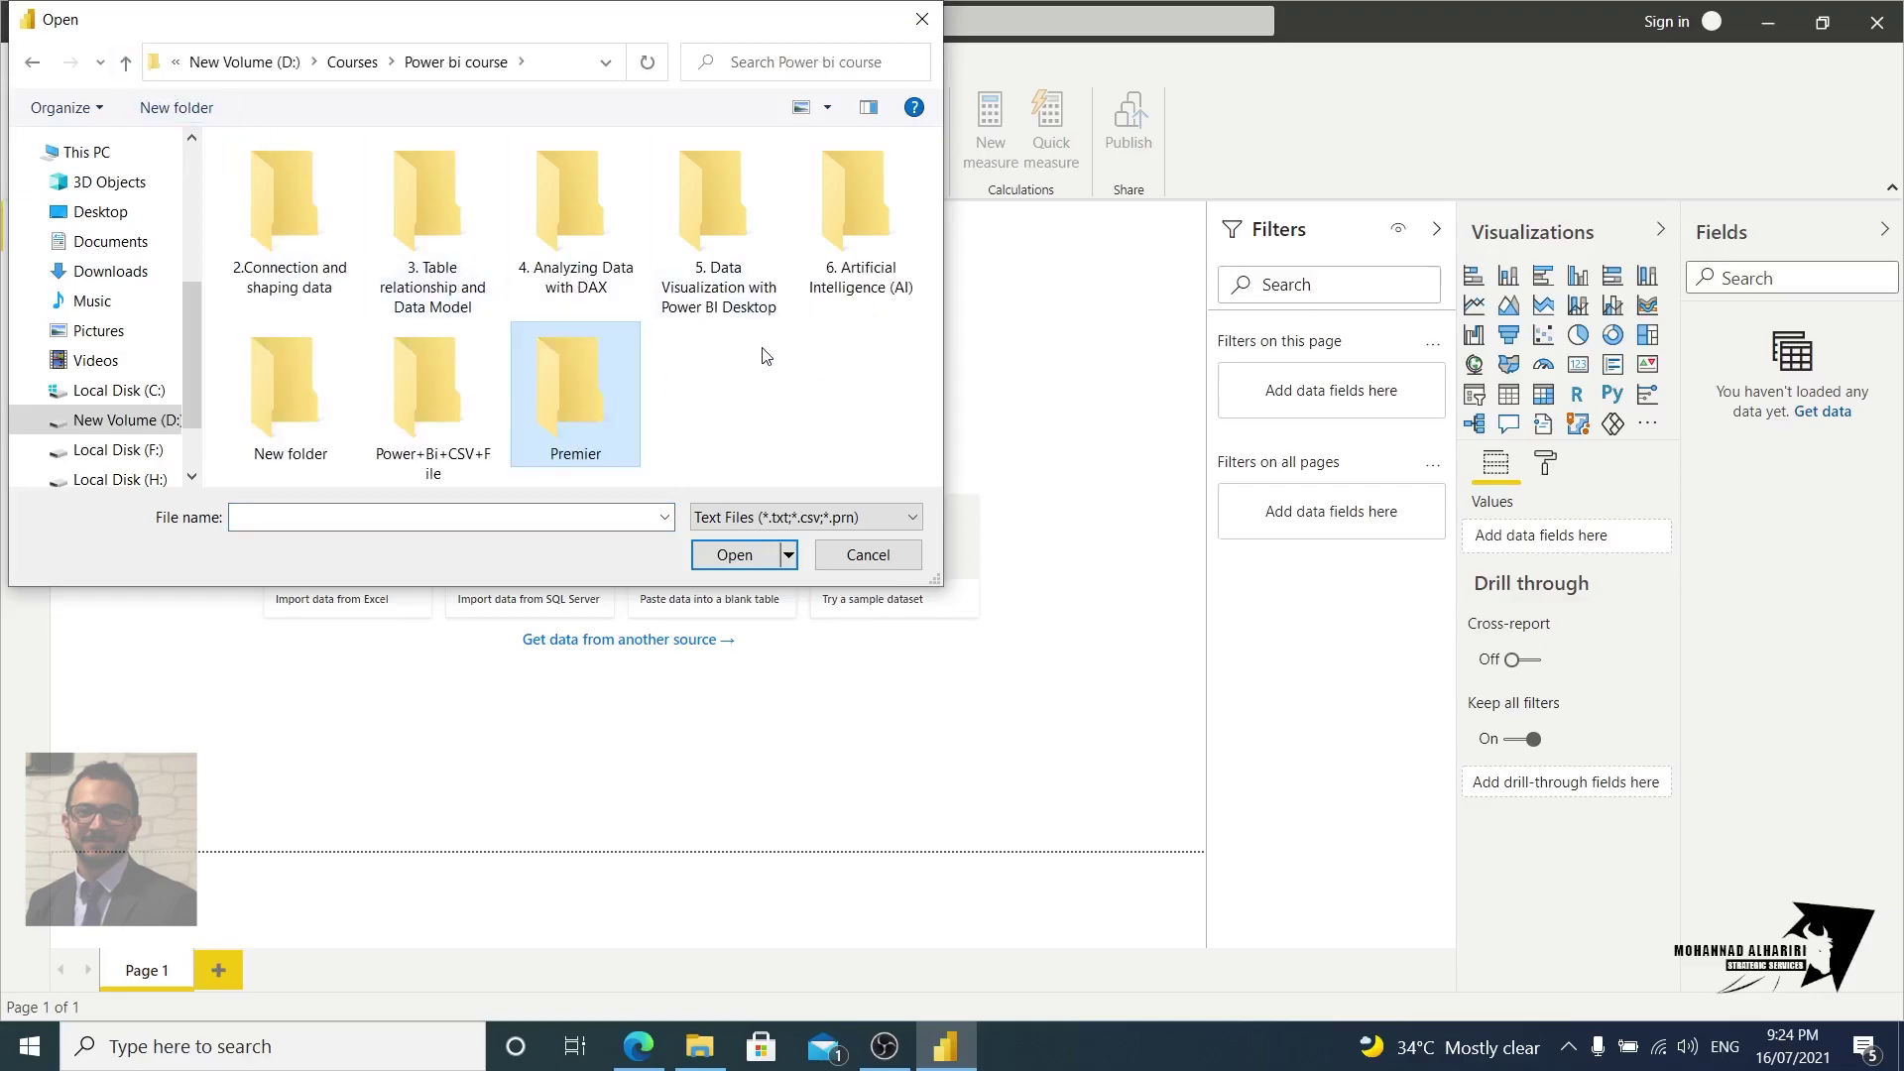
double_click(286, 391)
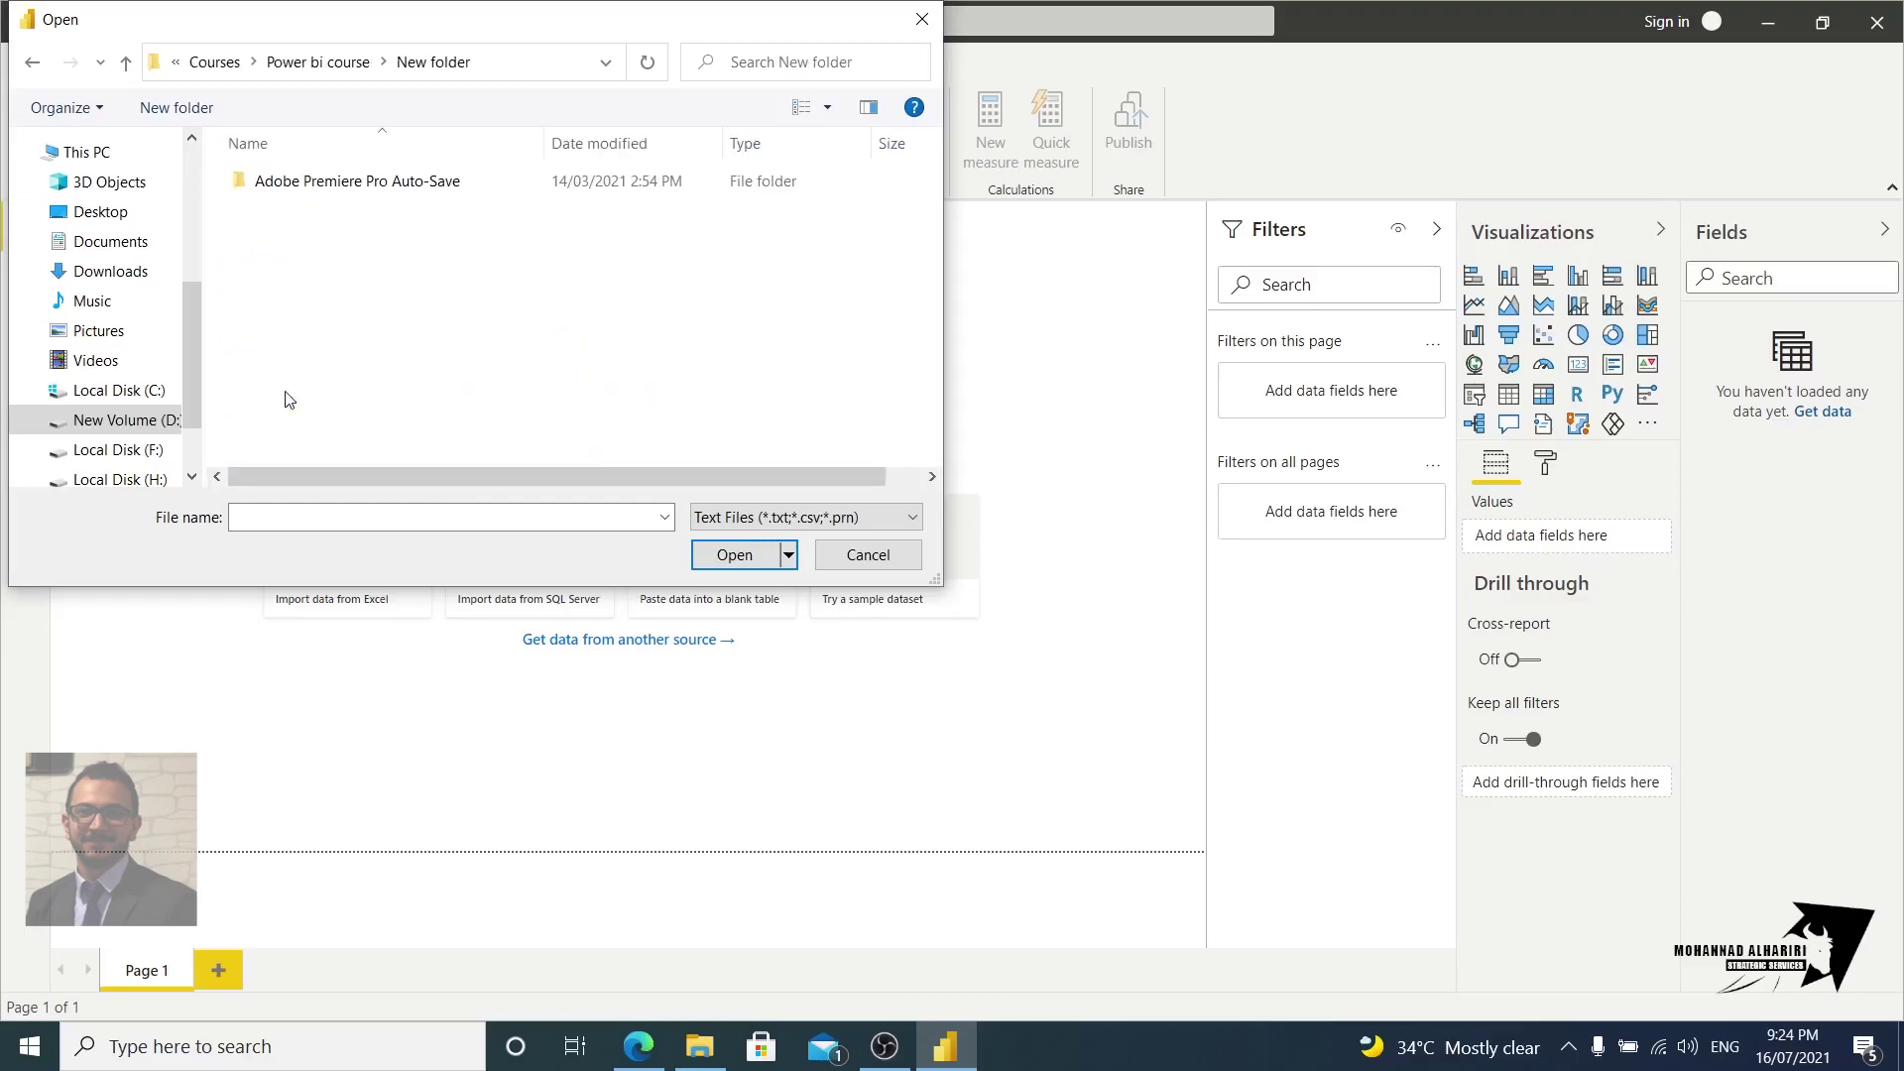
double_click(263, 181)
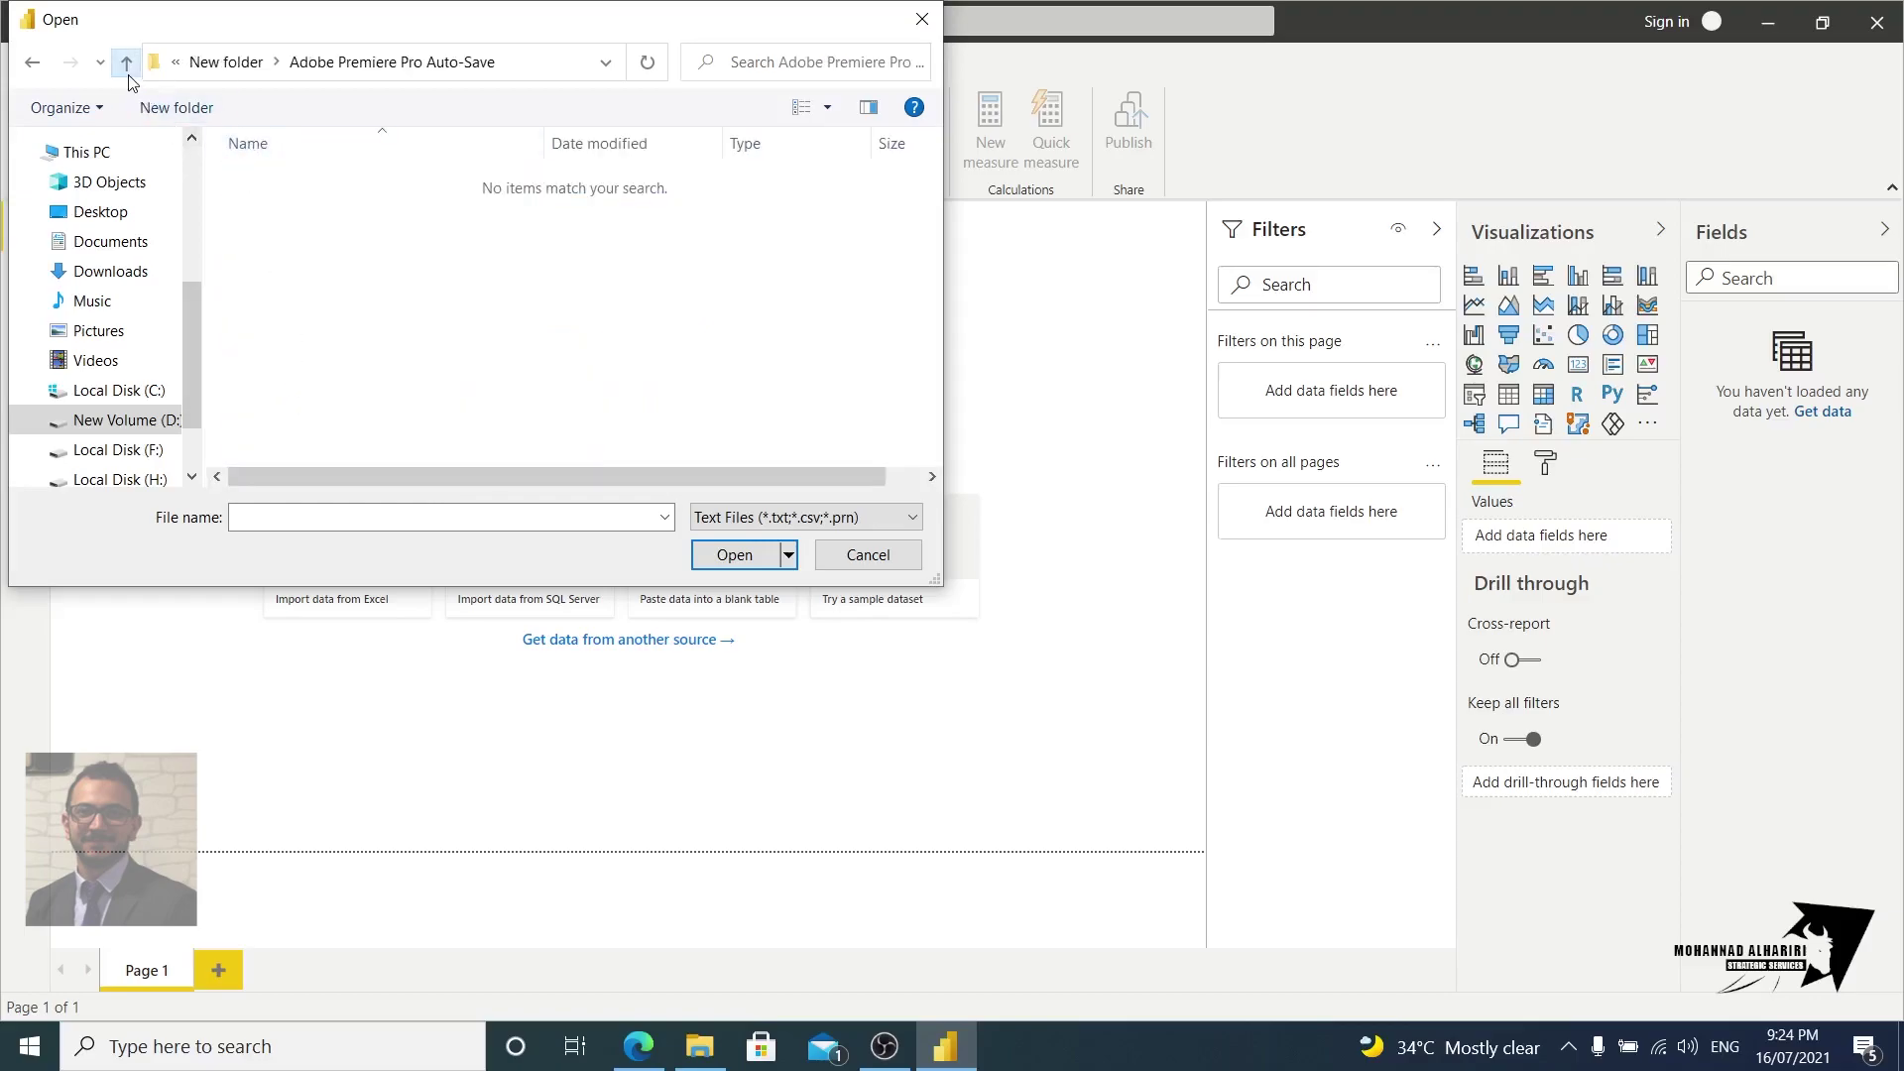
click(127, 64)
click(127, 63)
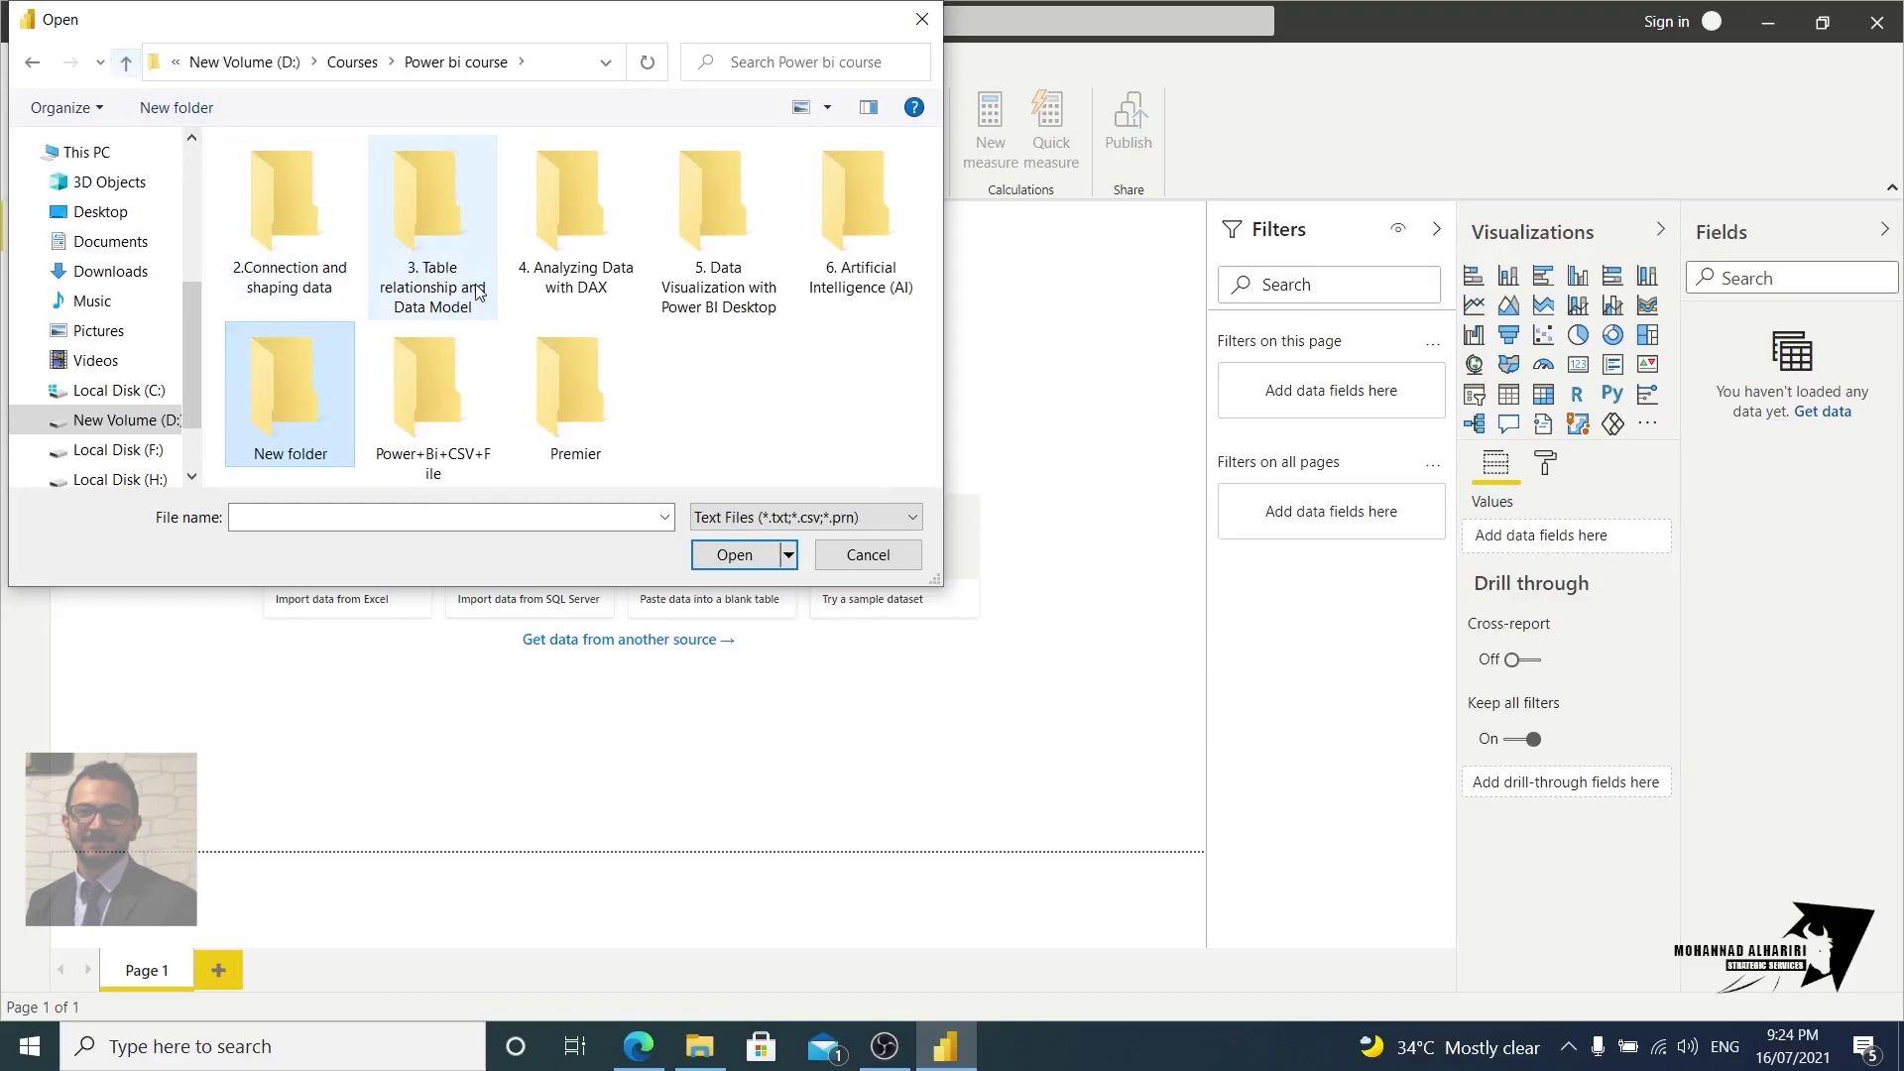
double_click(471, 436)
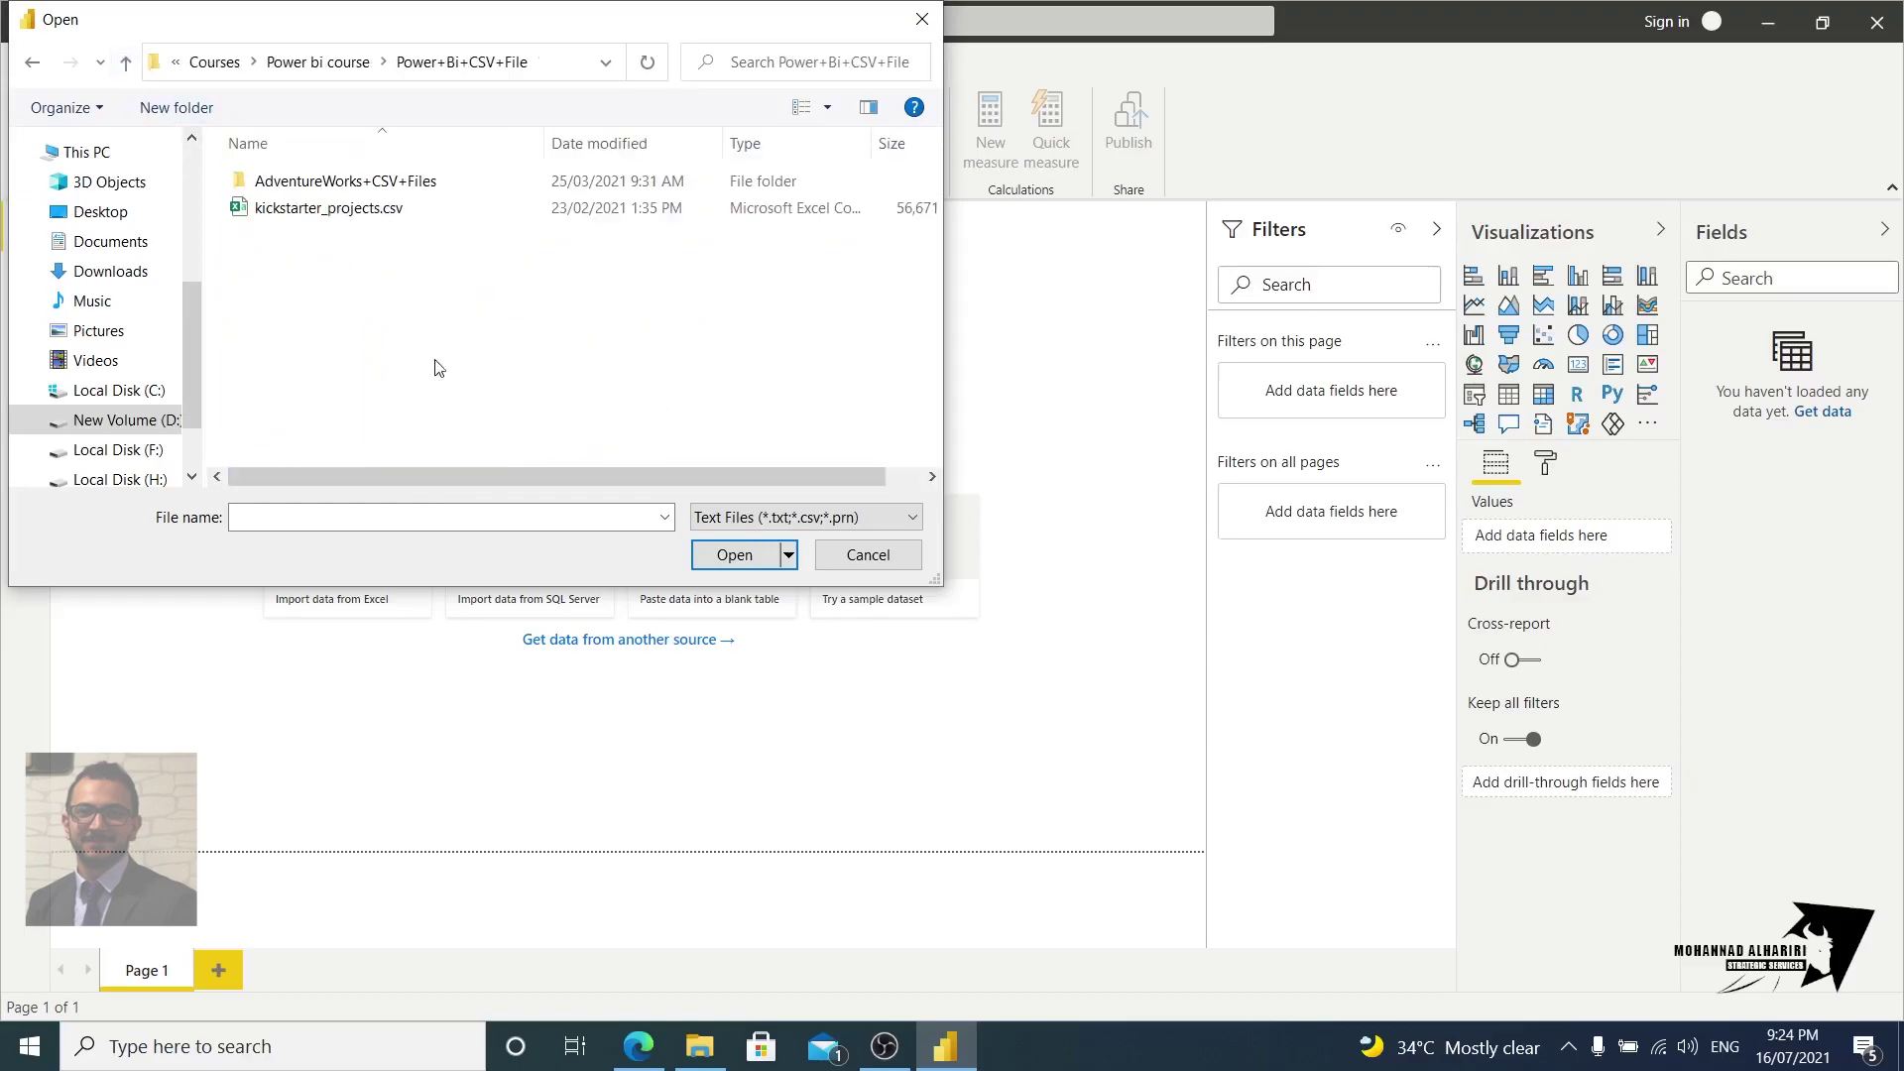
double_click(337, 181)
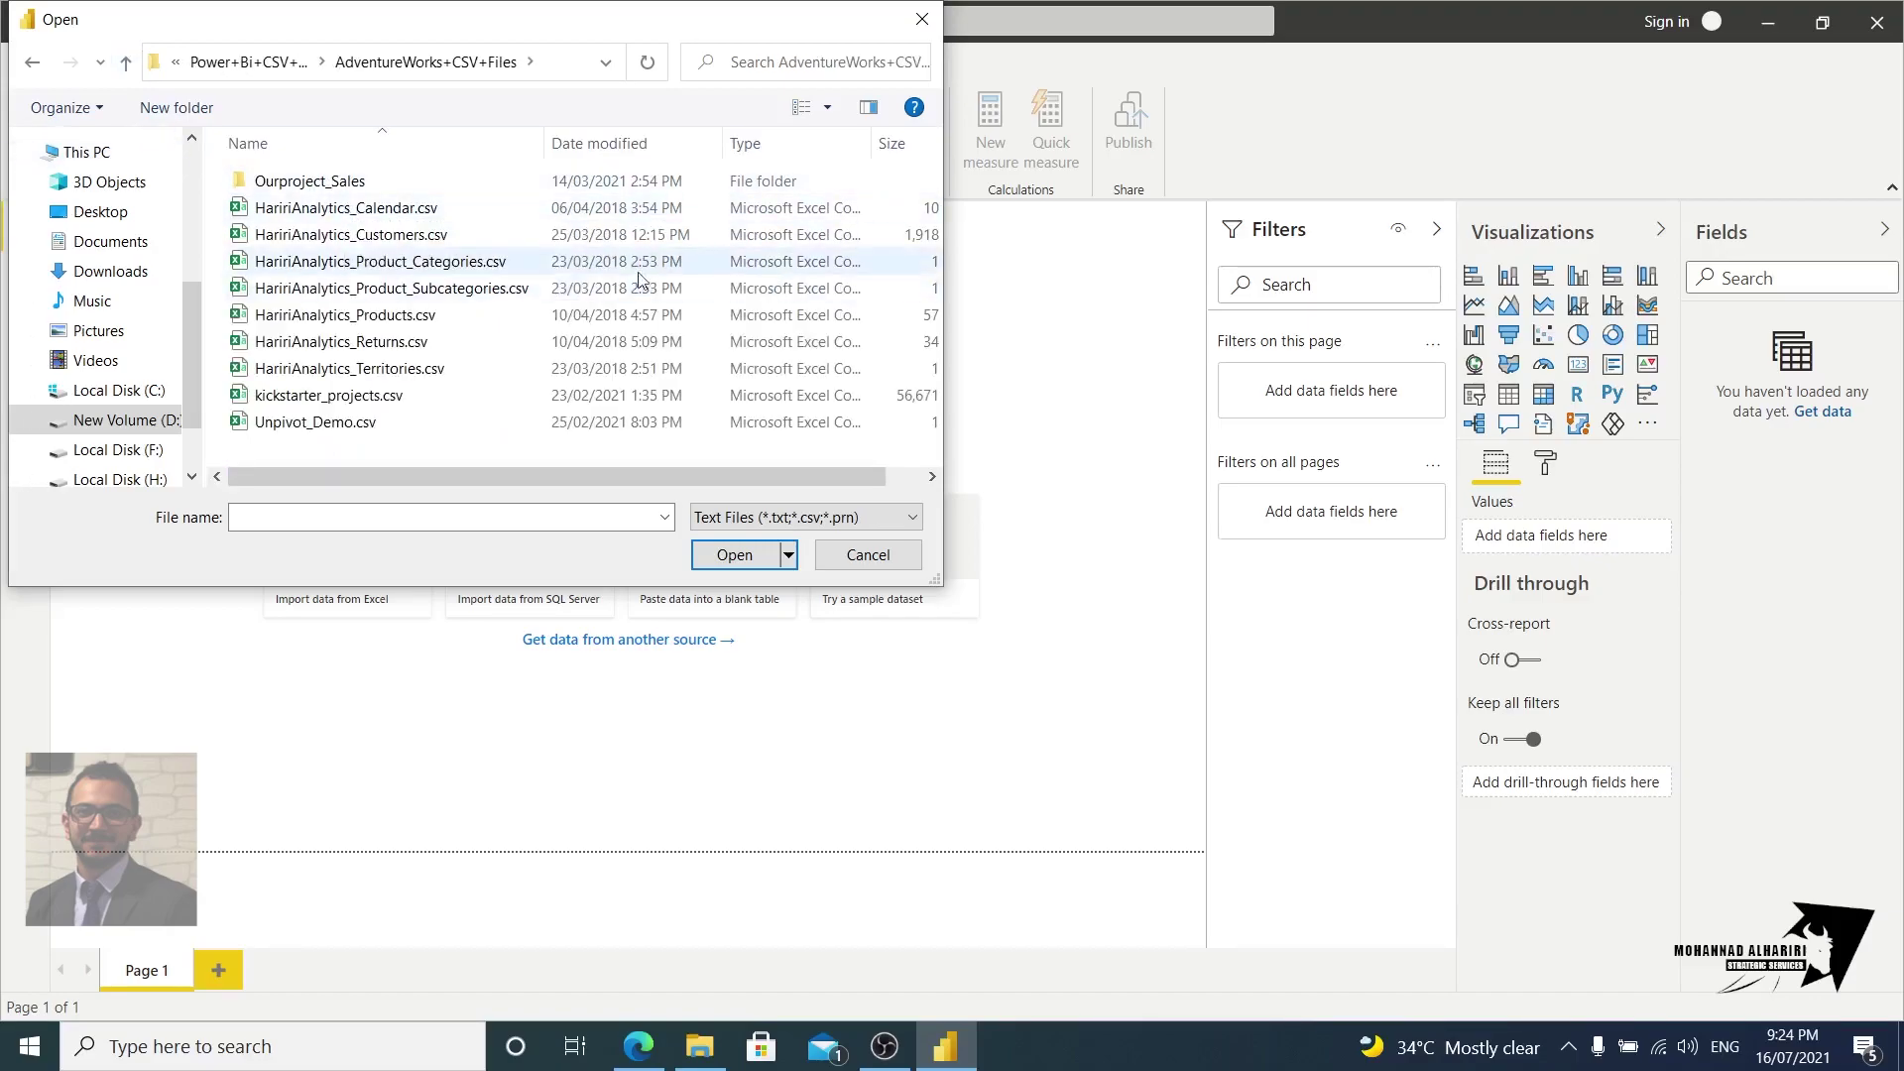
double_click(337, 261)
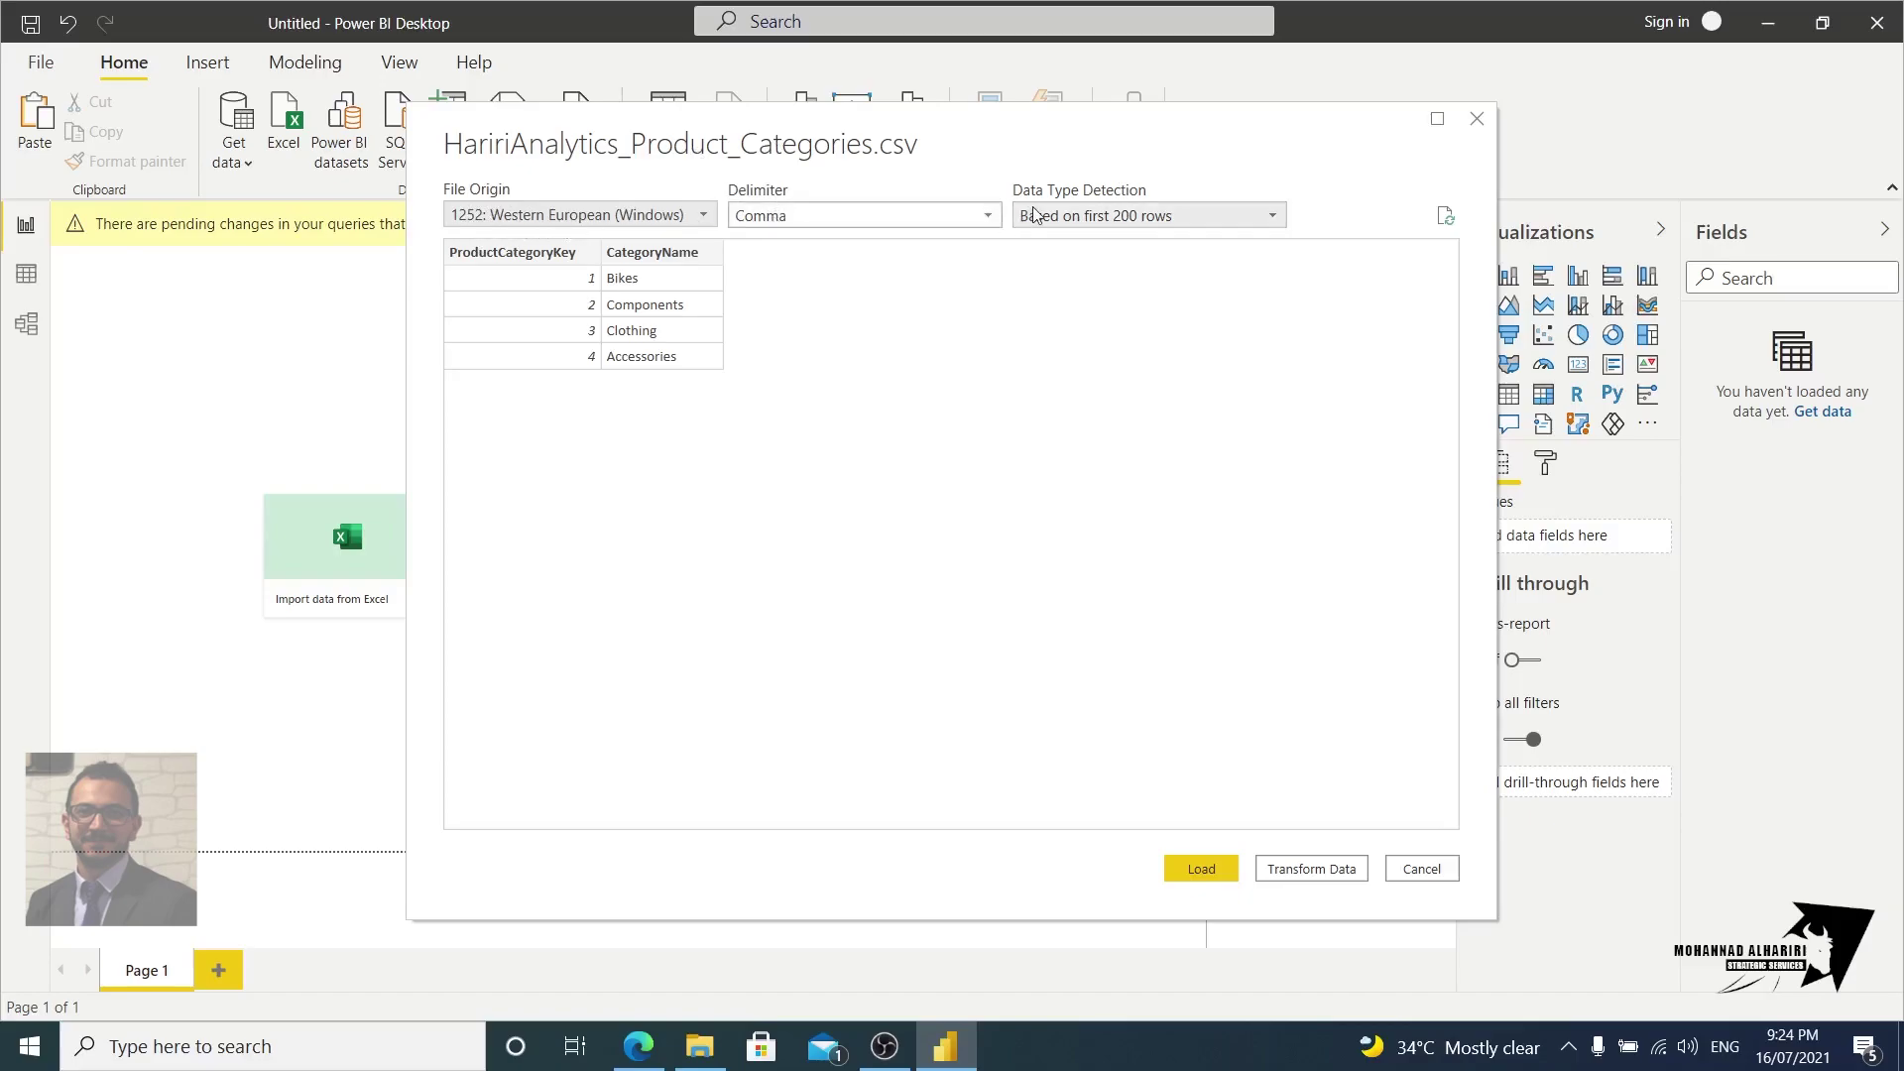
Step: Keep Data Type Detection set to 'Based on first 200 rows' in the CSV preview
click(1111, 218)
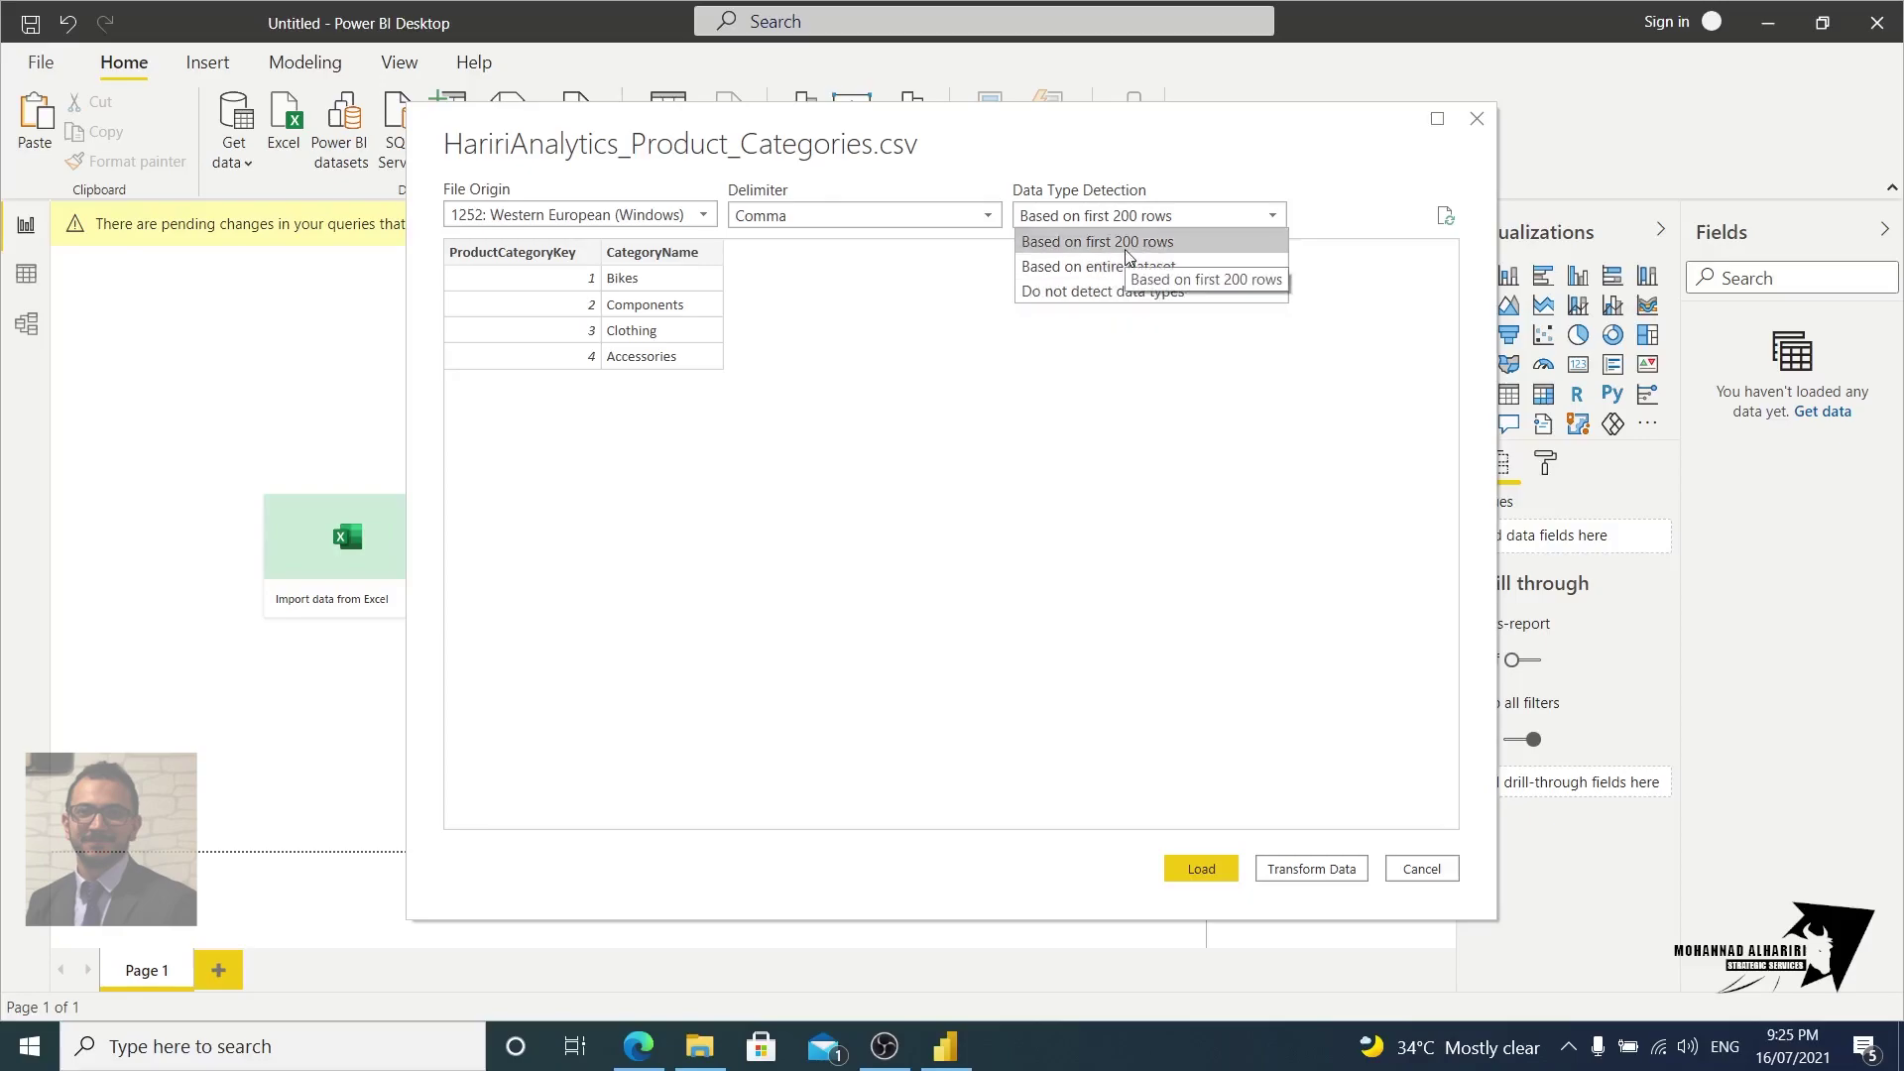
click(1127, 256)
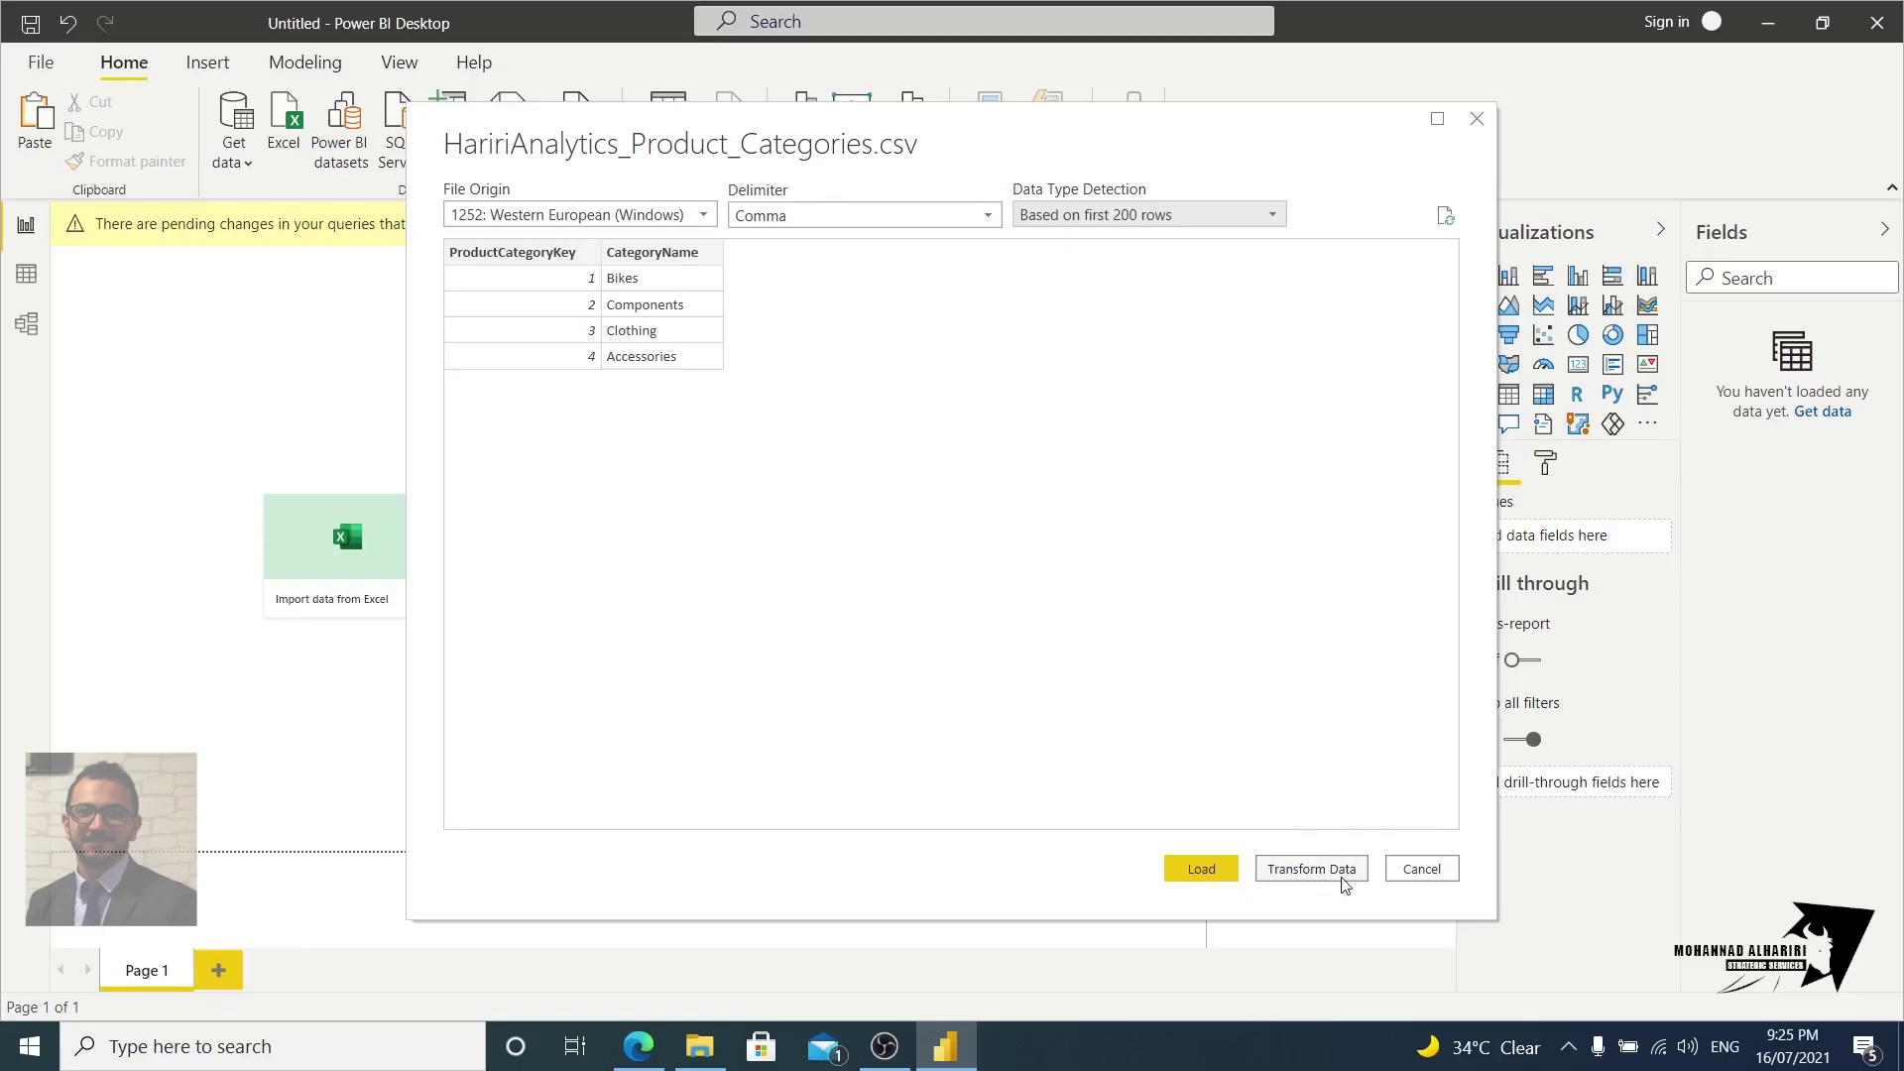
Step: Open the query in Power Query Editor, duplicate CategoryName, then delete the Duplicated Column step
click(1314, 868)
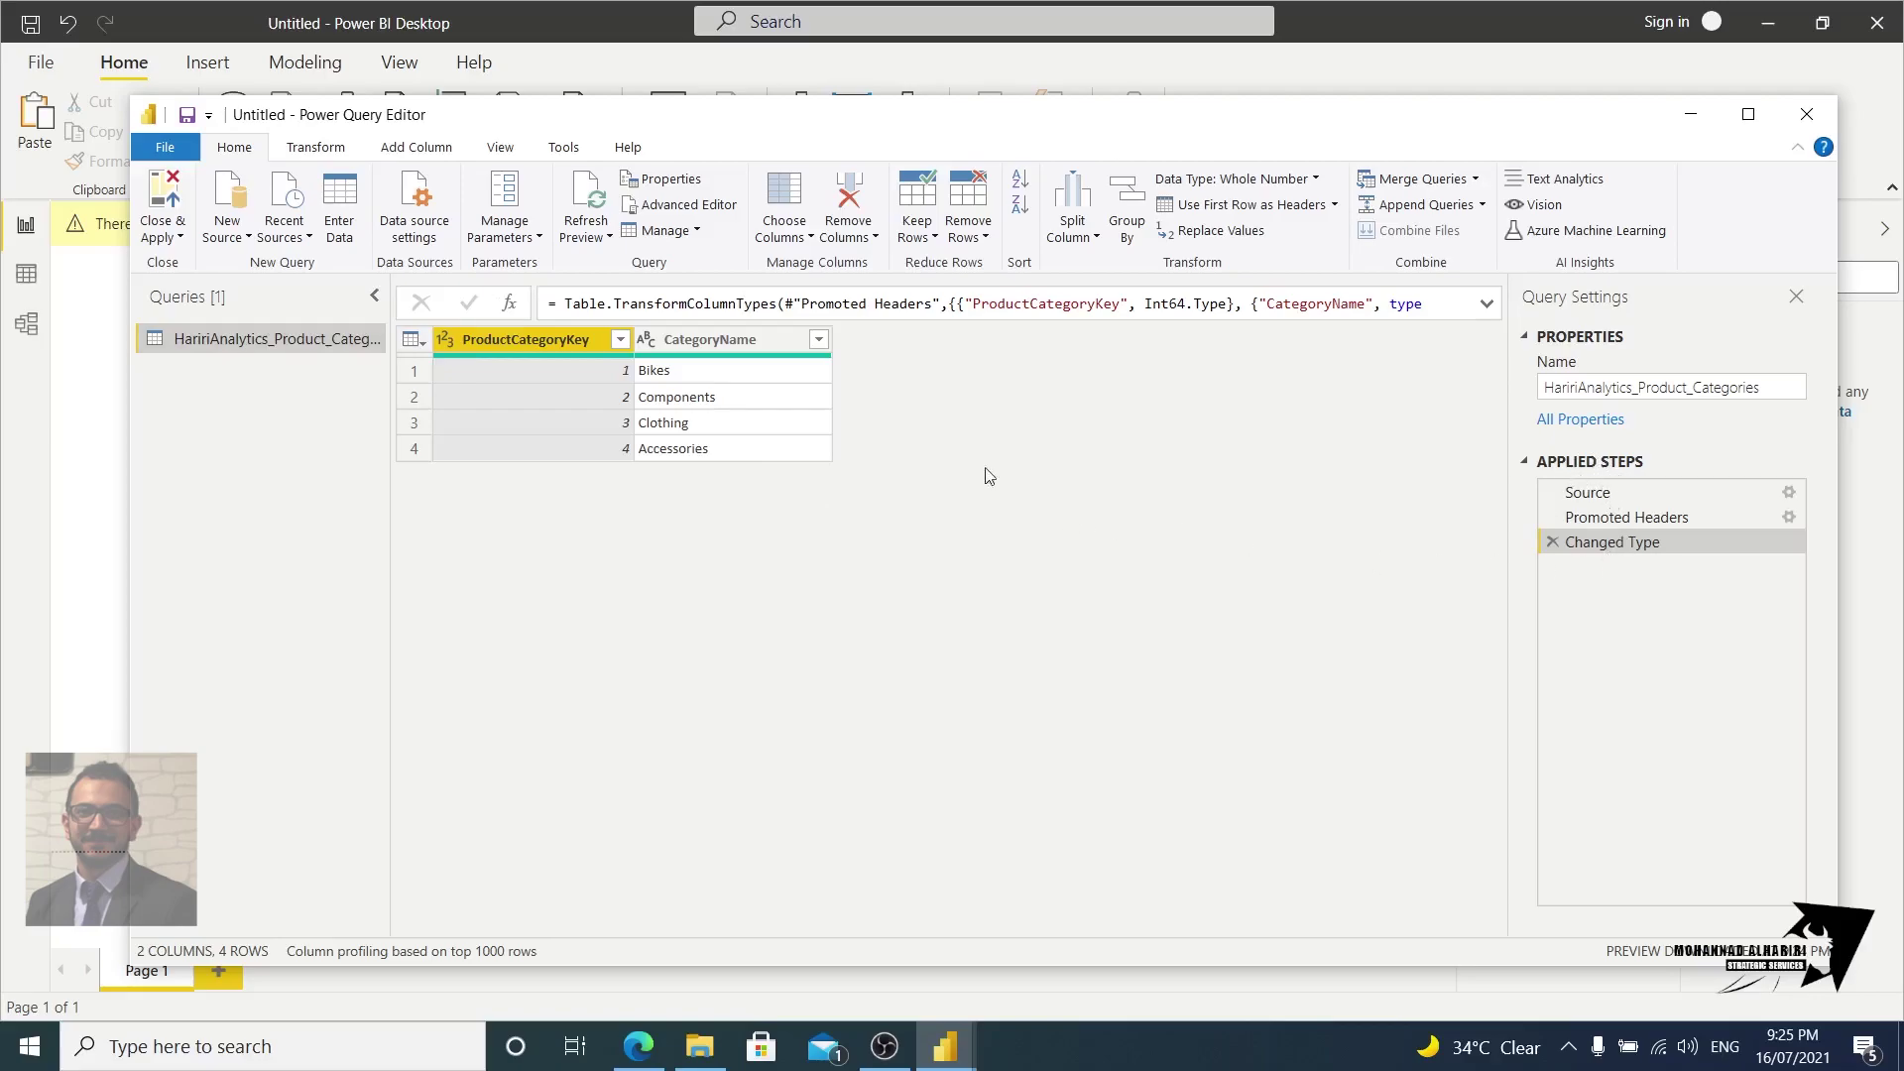
right_click(719, 339)
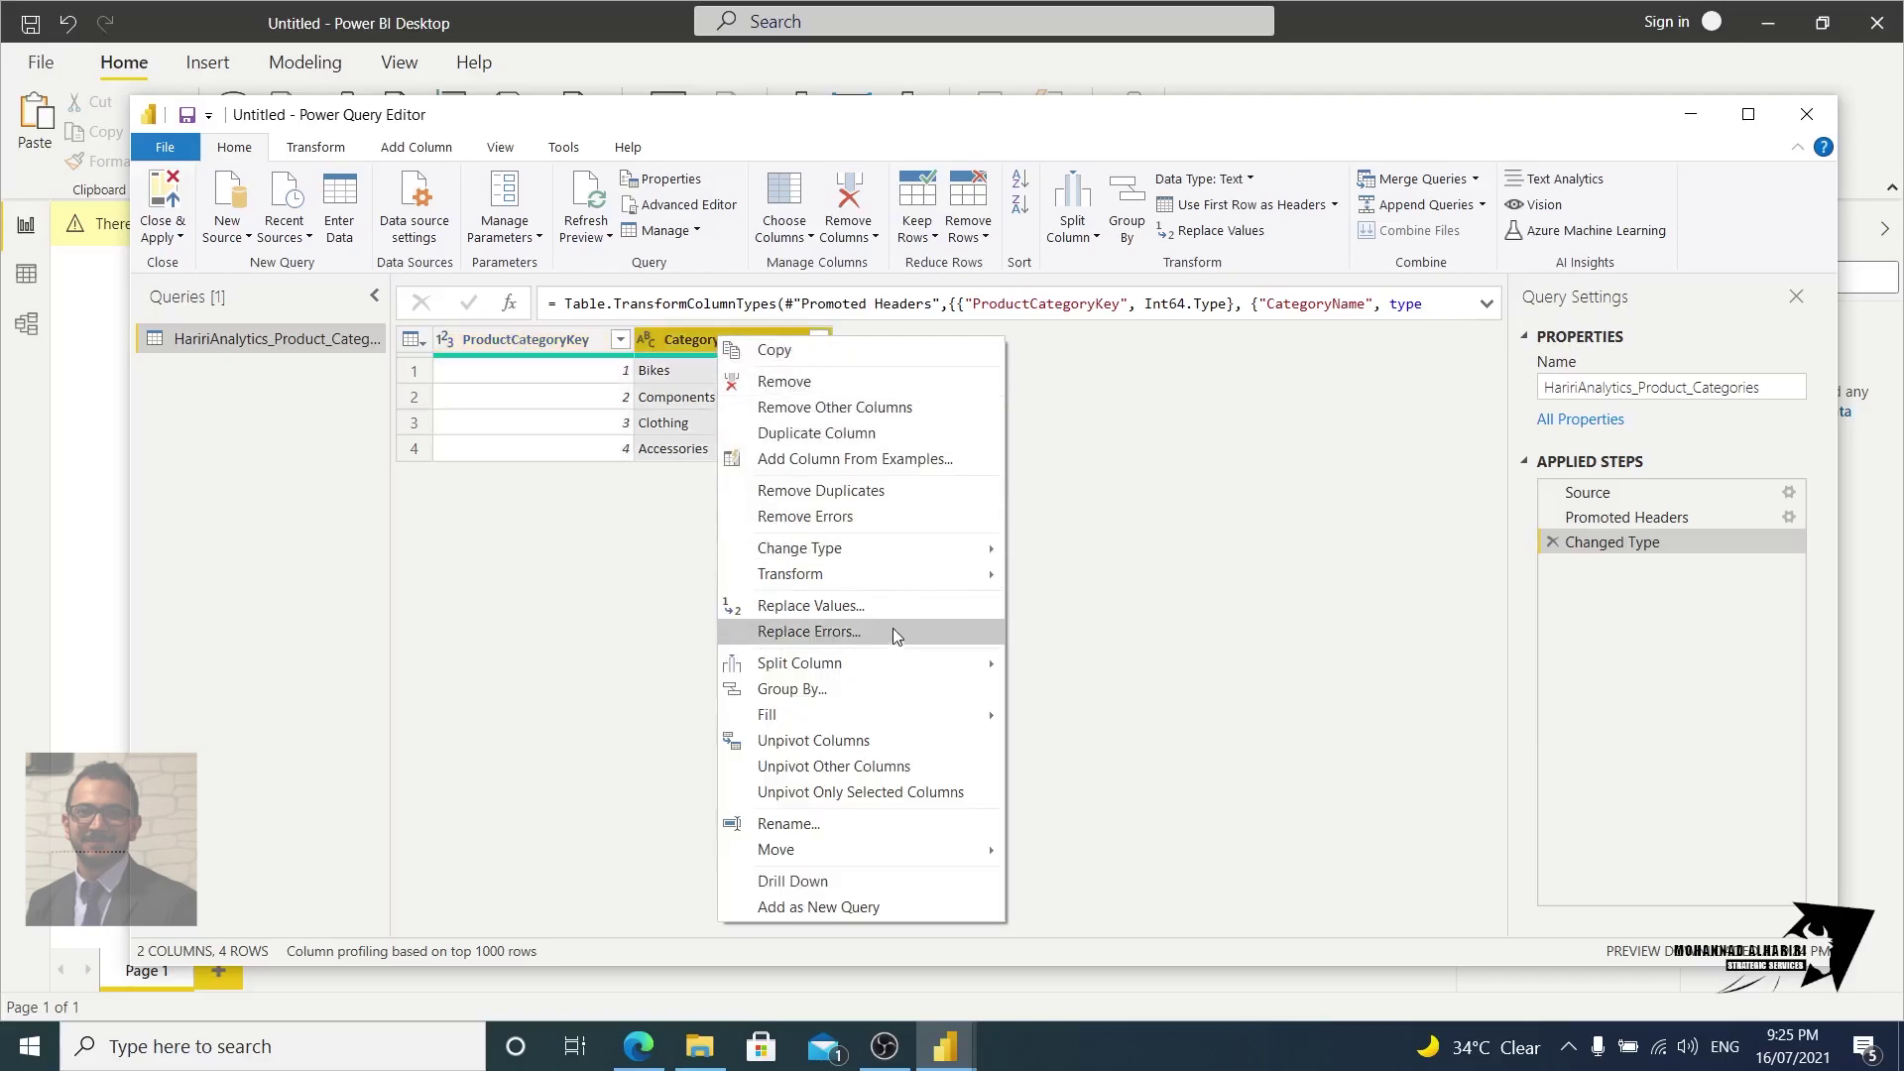
click(821, 433)
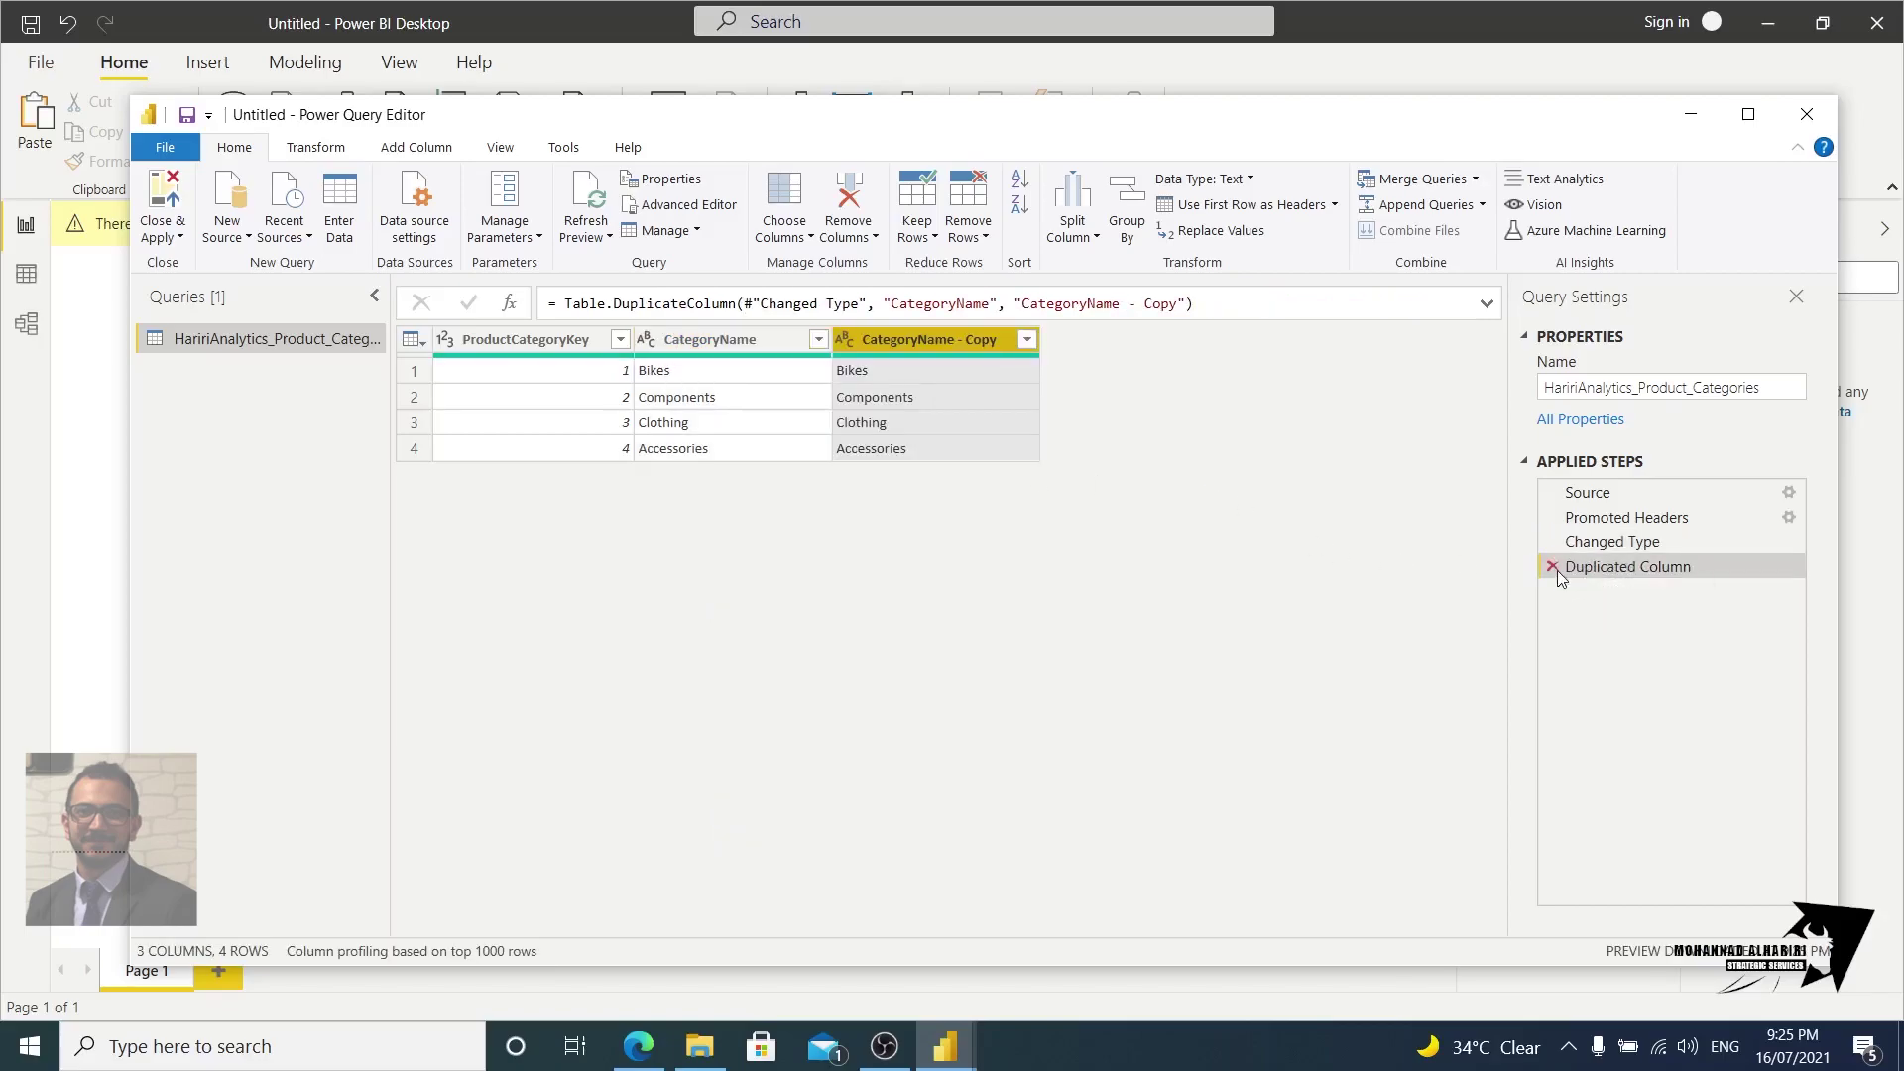
click(1554, 568)
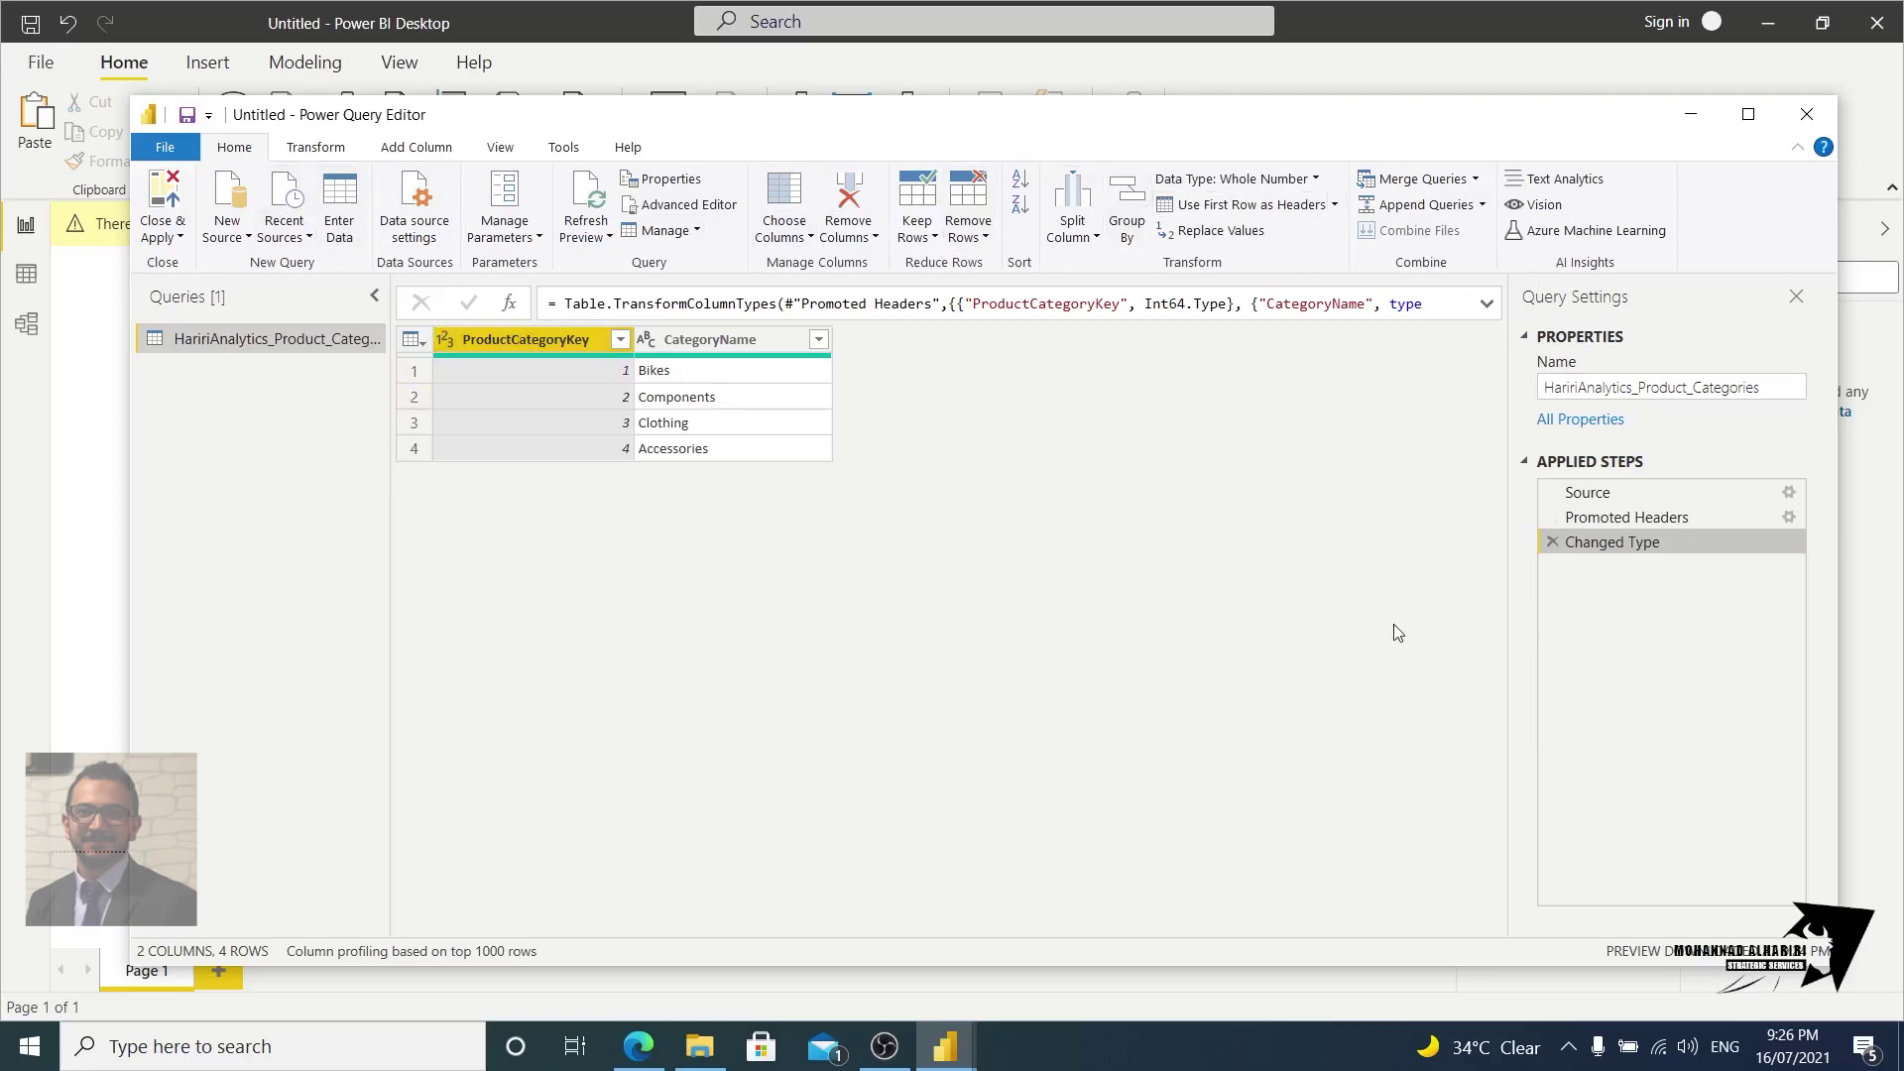
Step: Use Close & Apply to load the Product Categories table into the model
drag(1061, 119, 1000, 97)
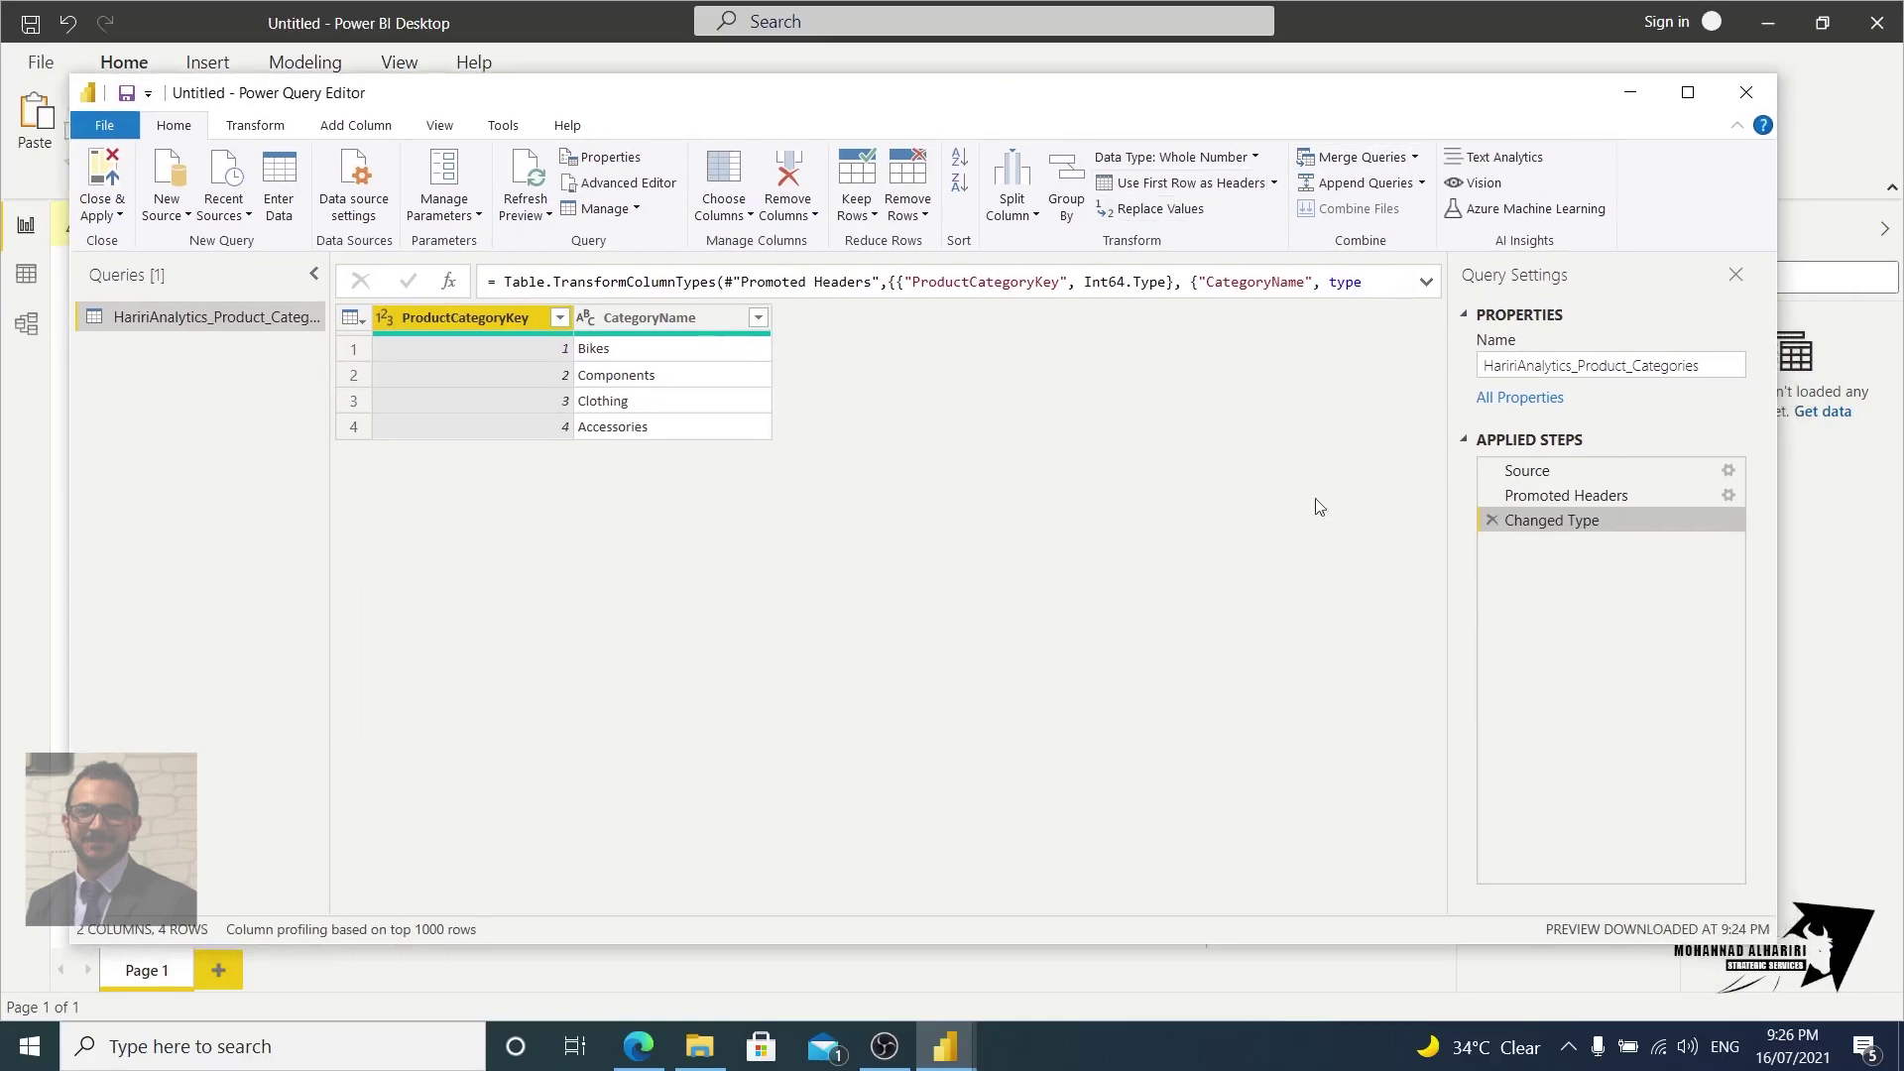
click(119, 216)
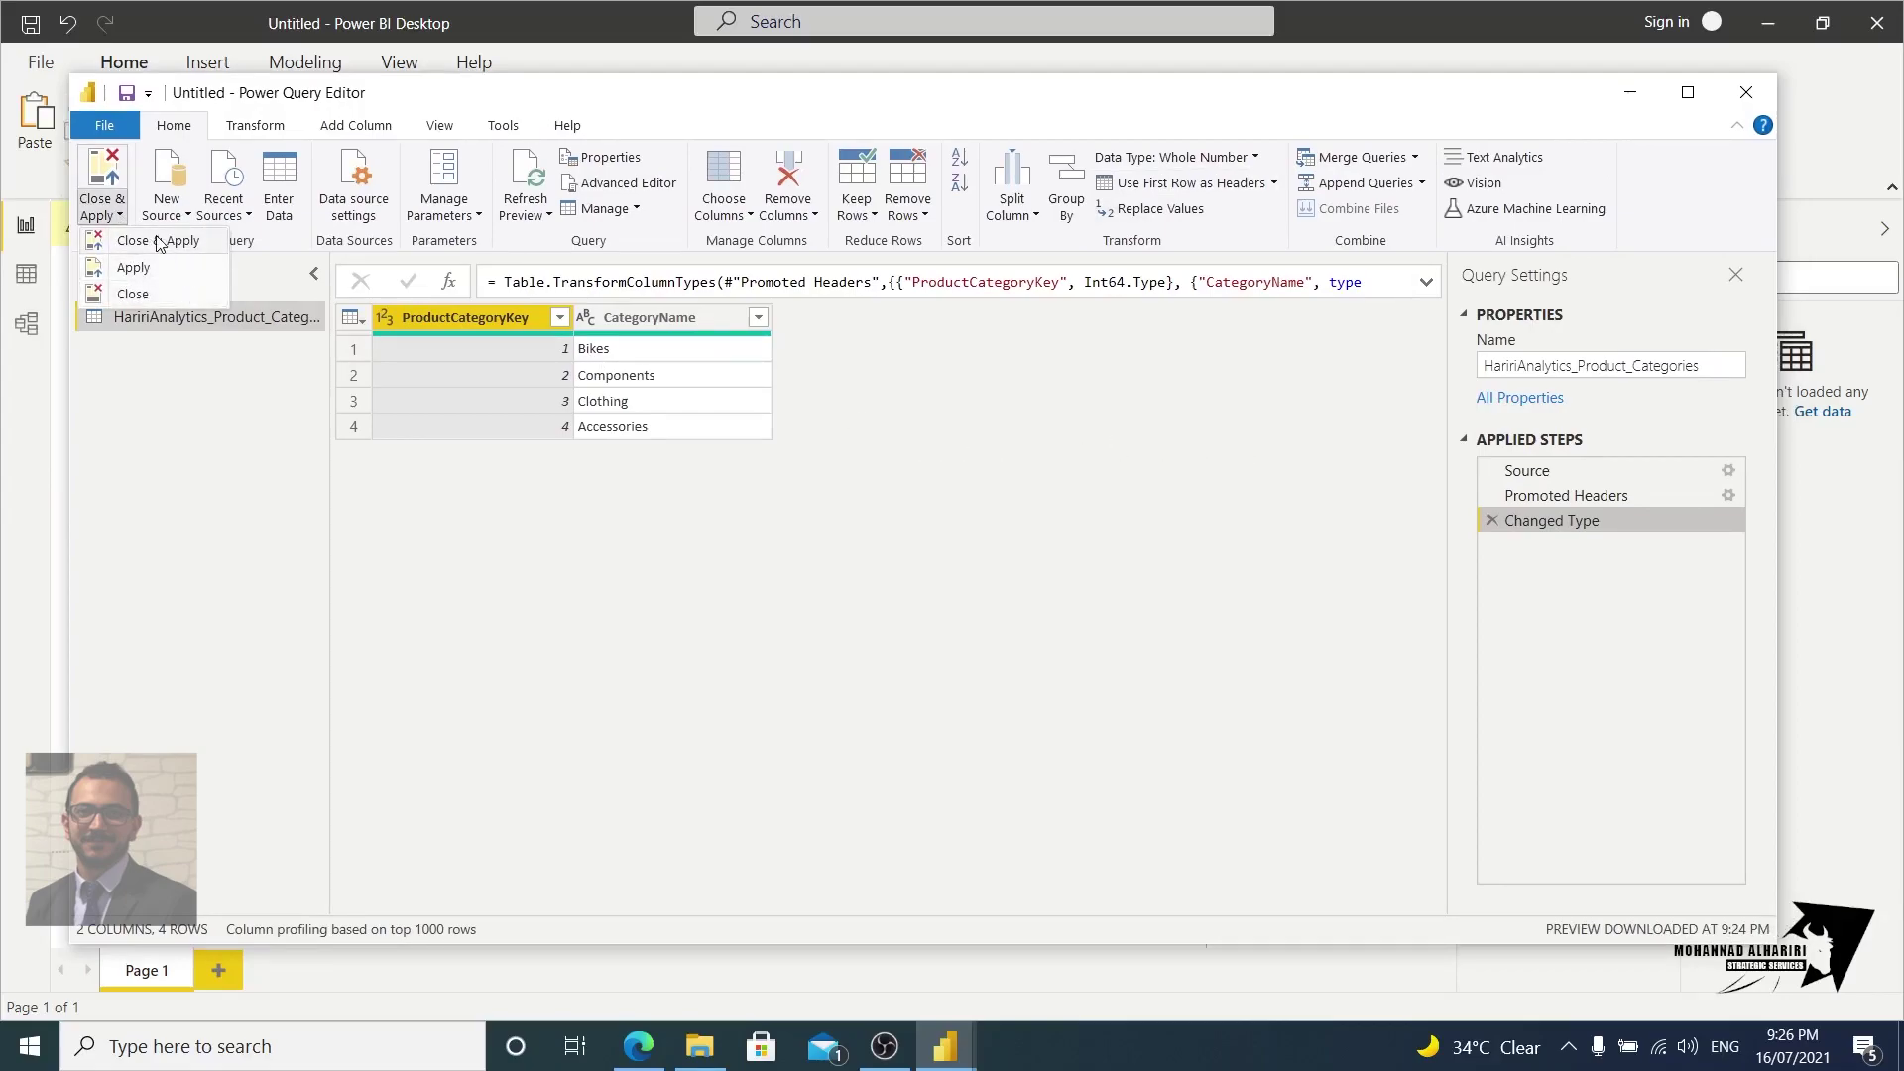
click(743, 523)
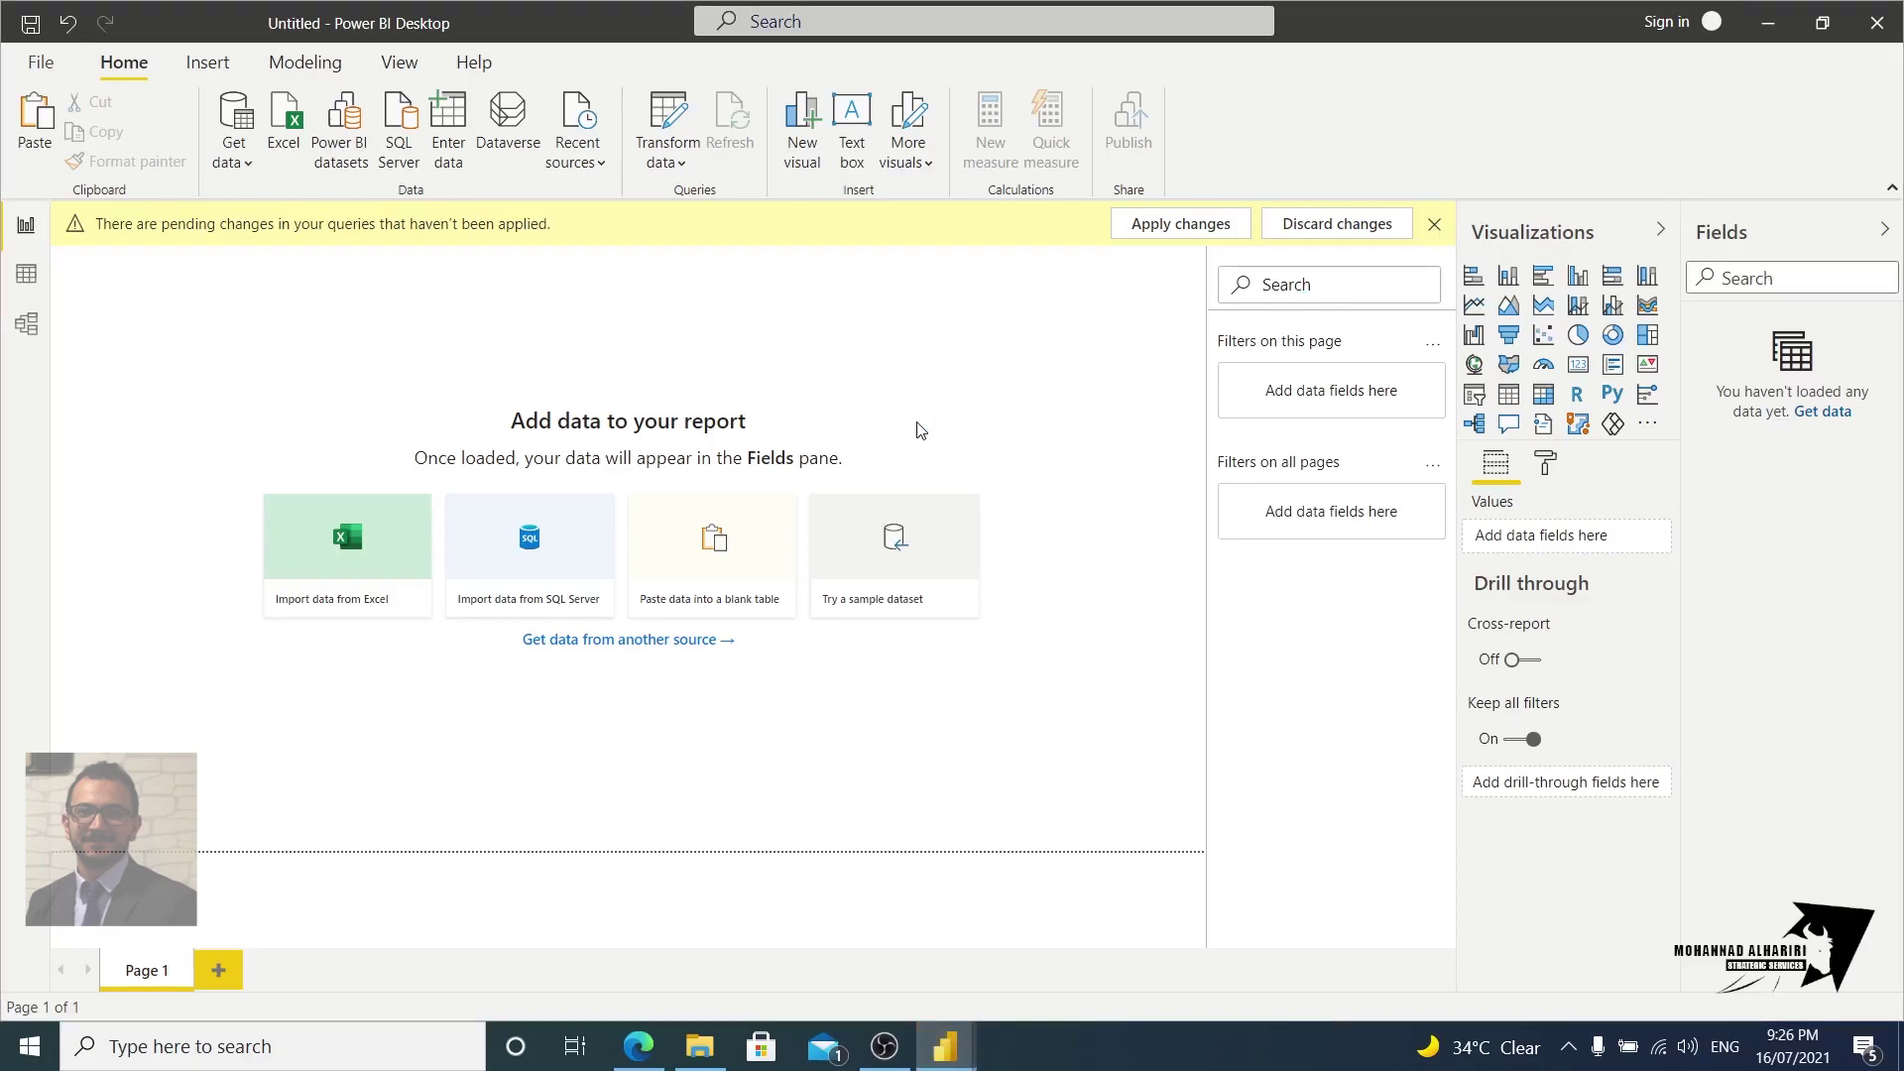
mouse_move(976, 1063)
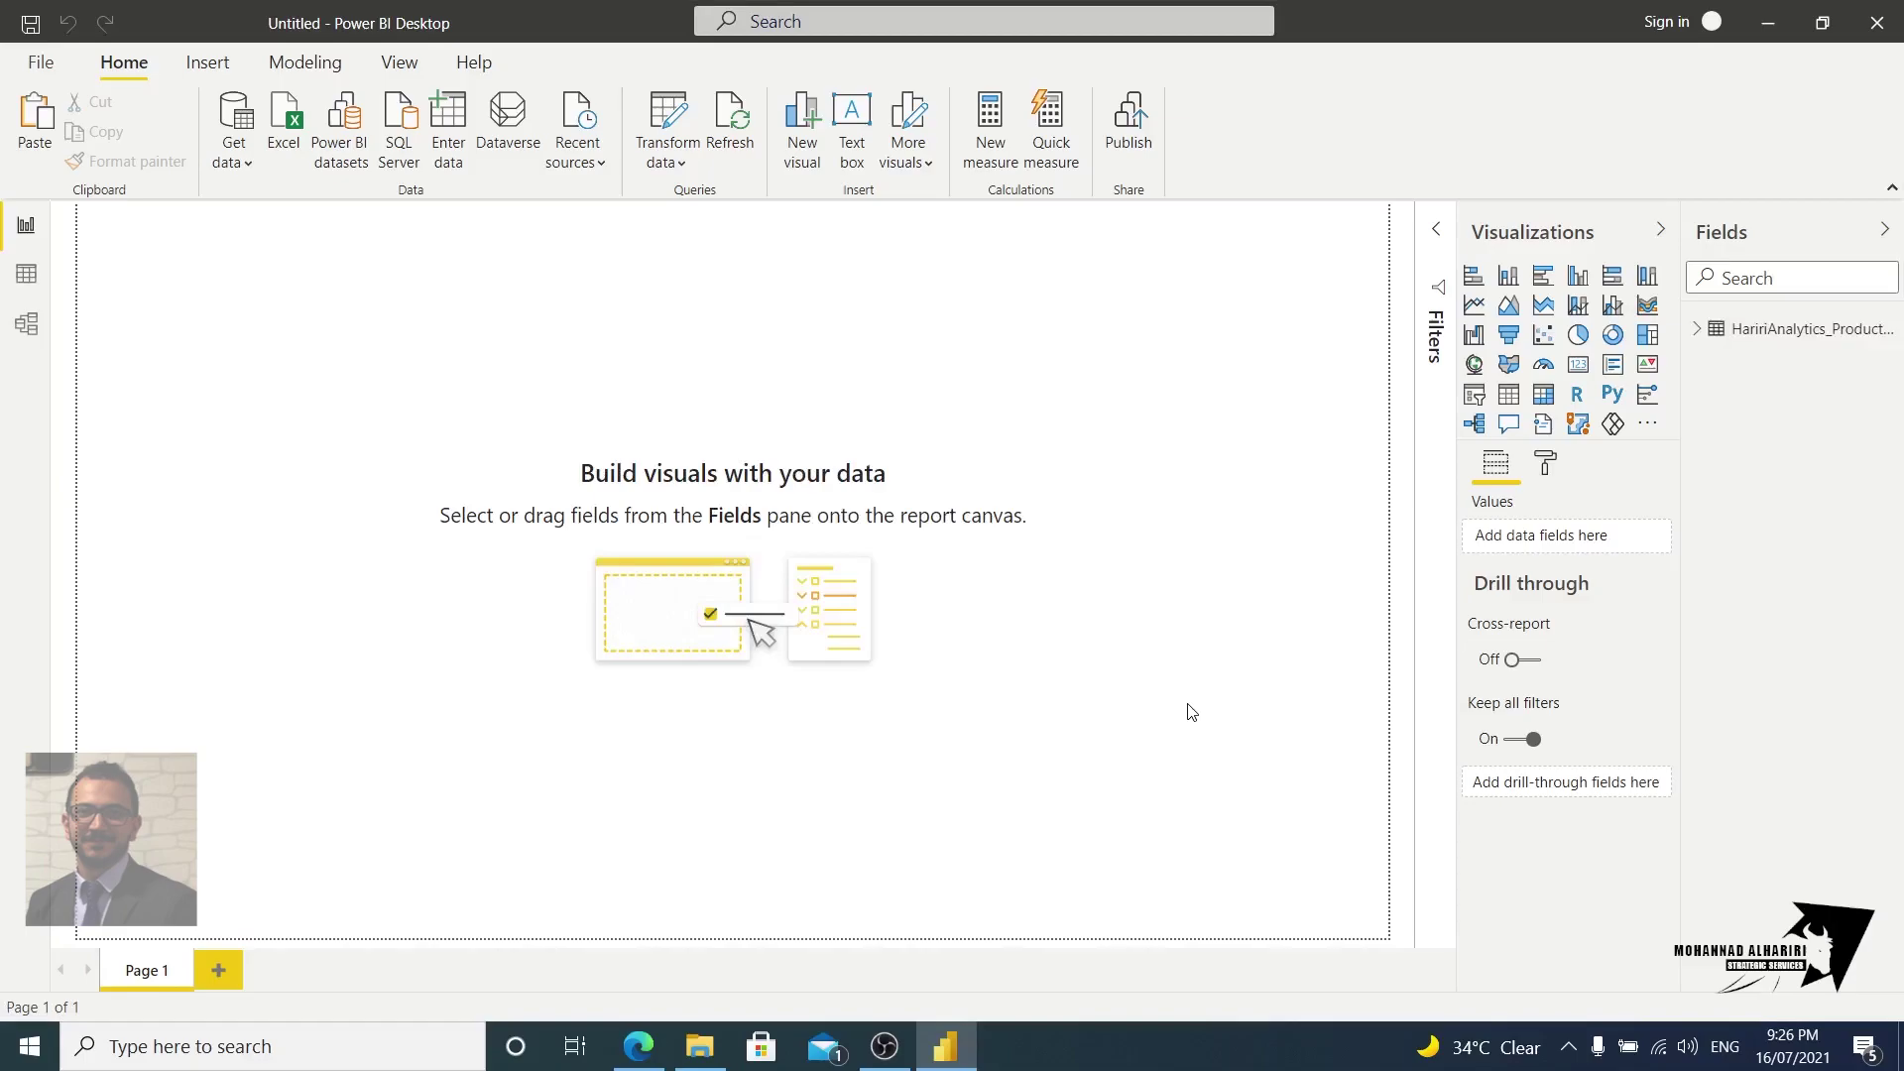
Step: Expand and select the table in Fields and start editing its name in Table tools
click(1696, 329)
click(1771, 332)
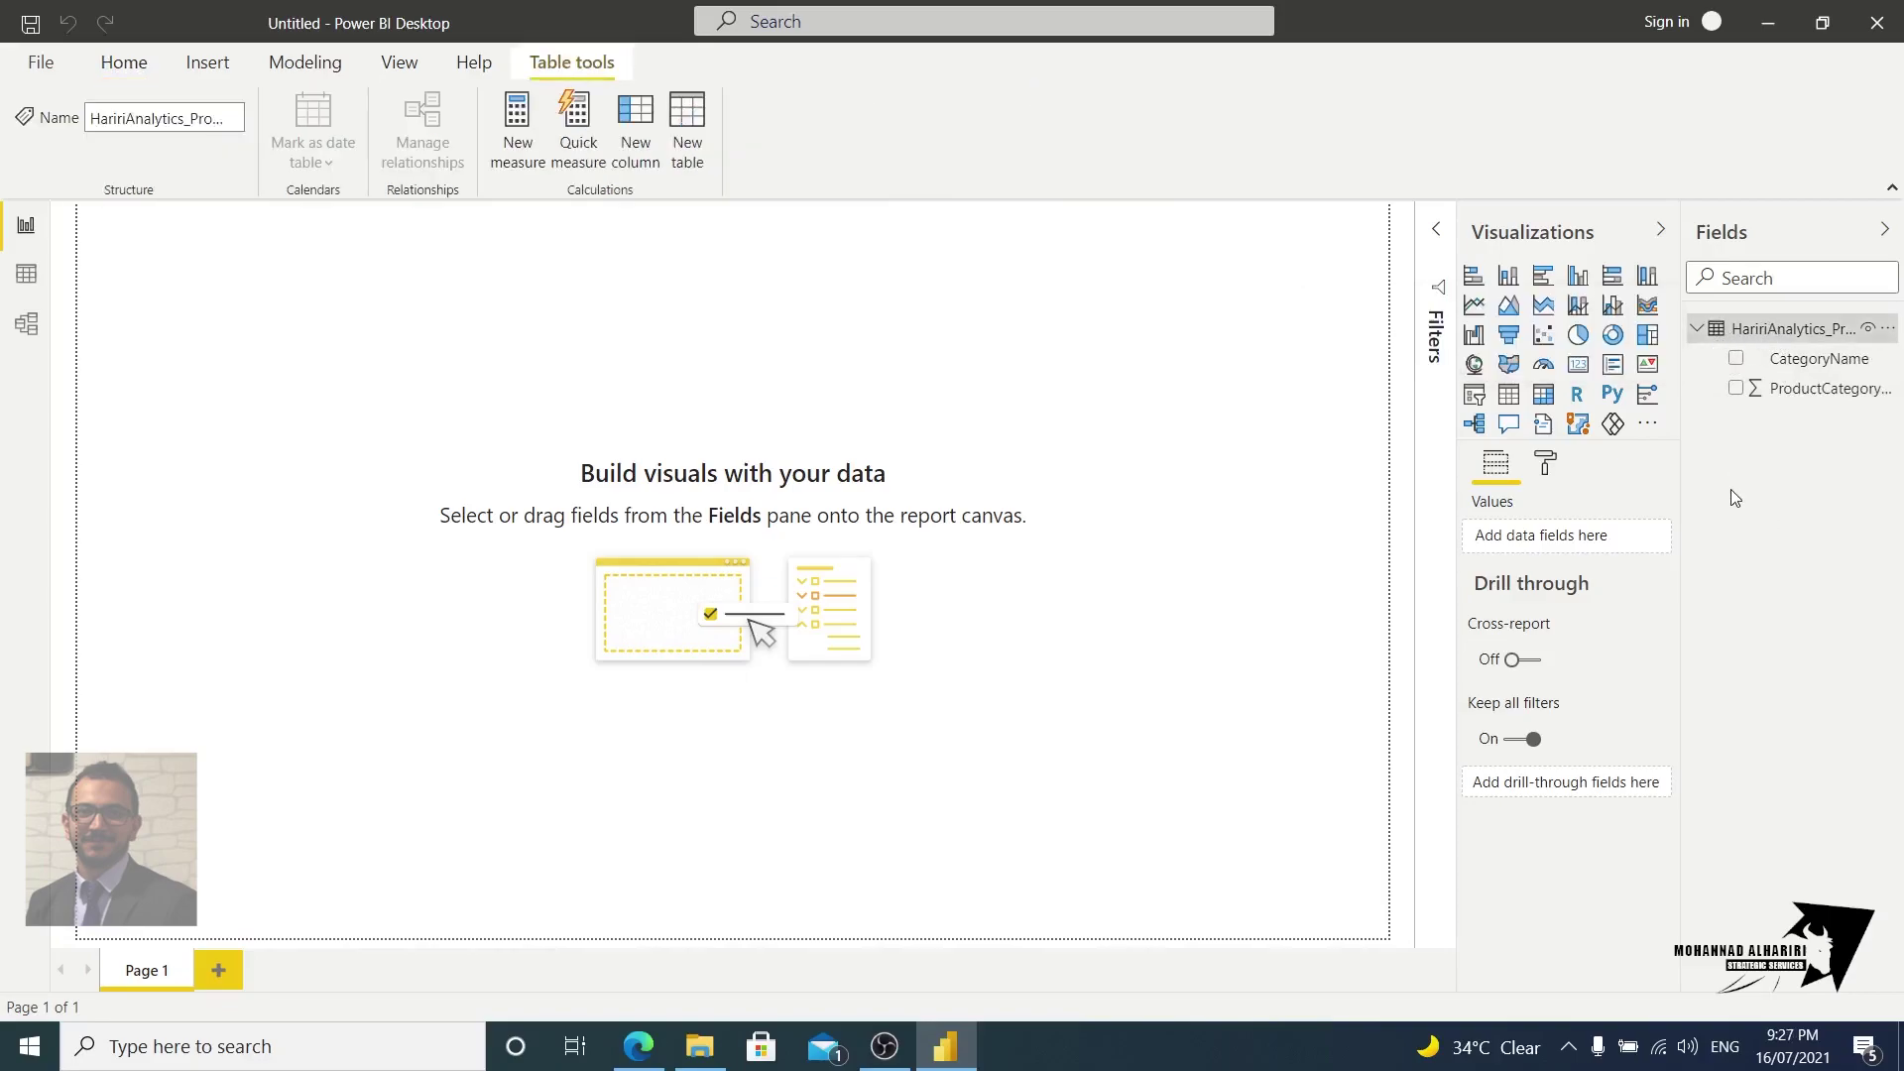
click(171, 129)
drag(185, 124, 3, 139)
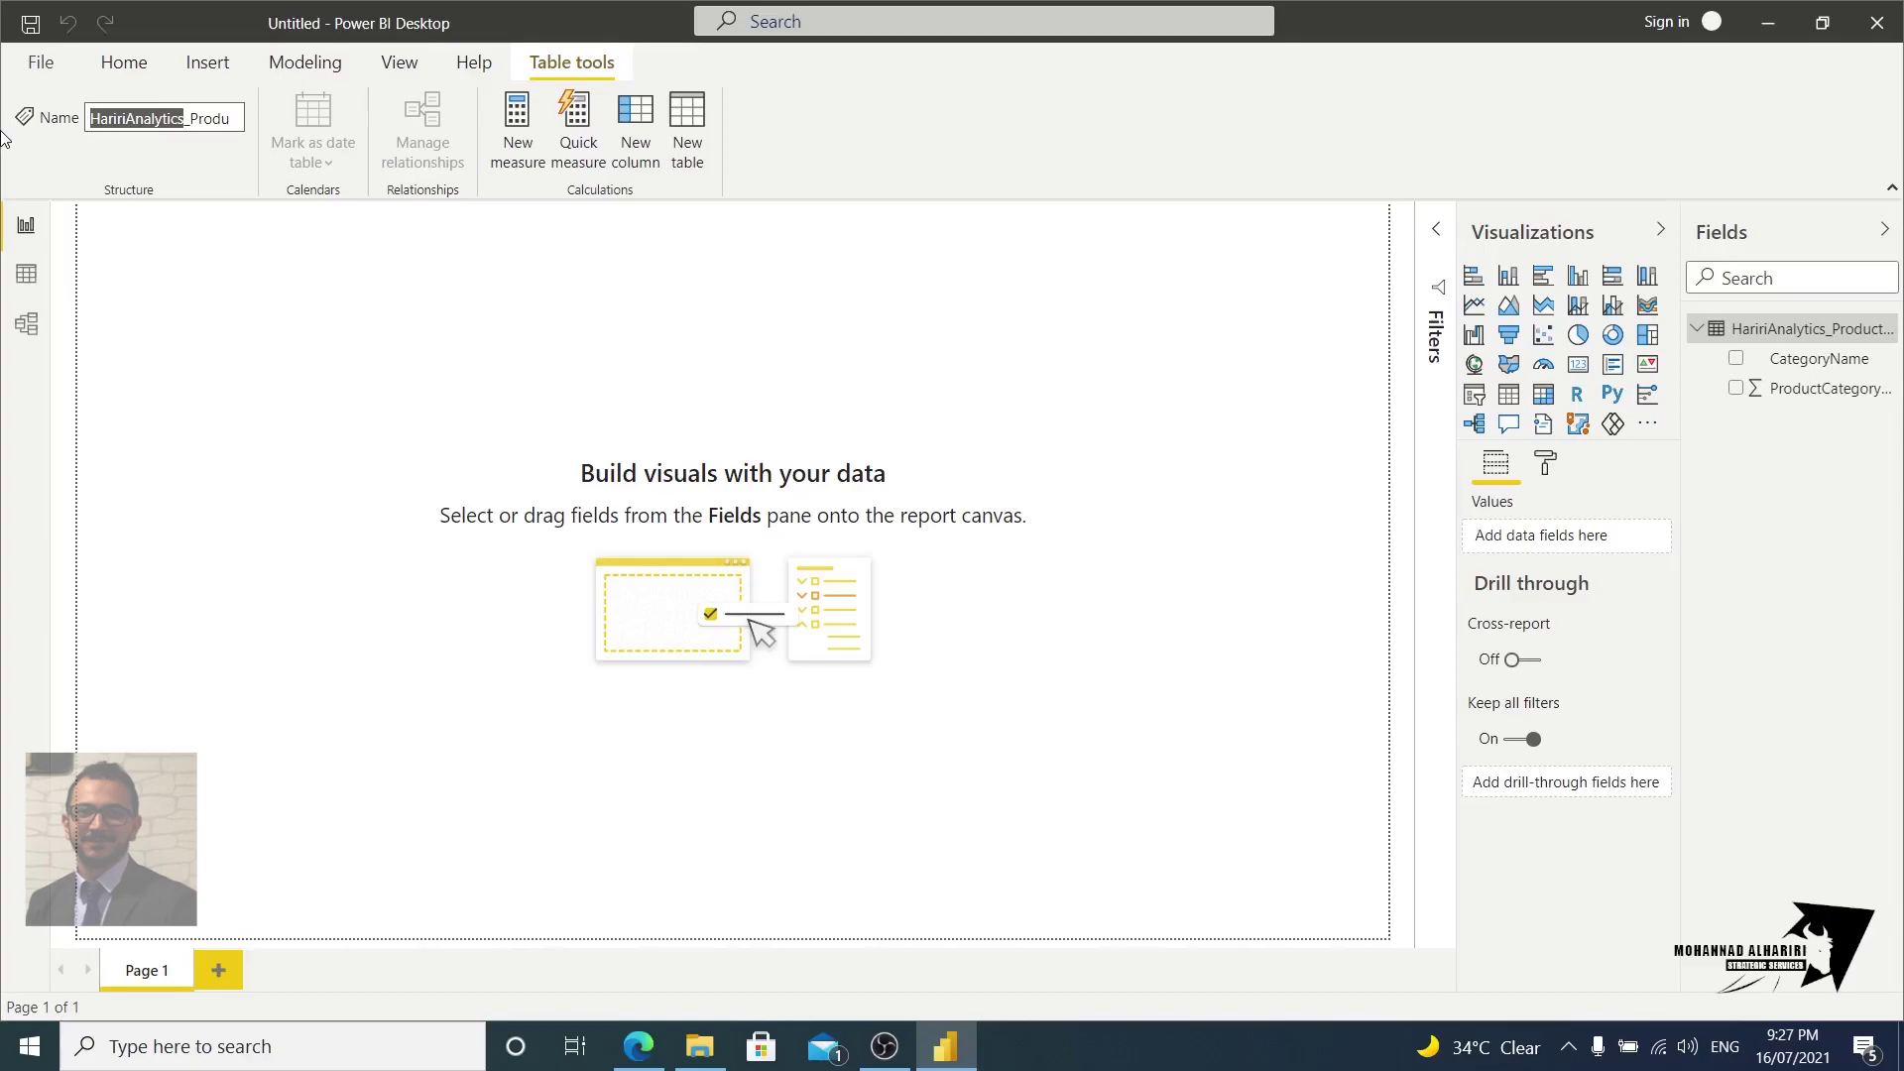
click(200, 331)
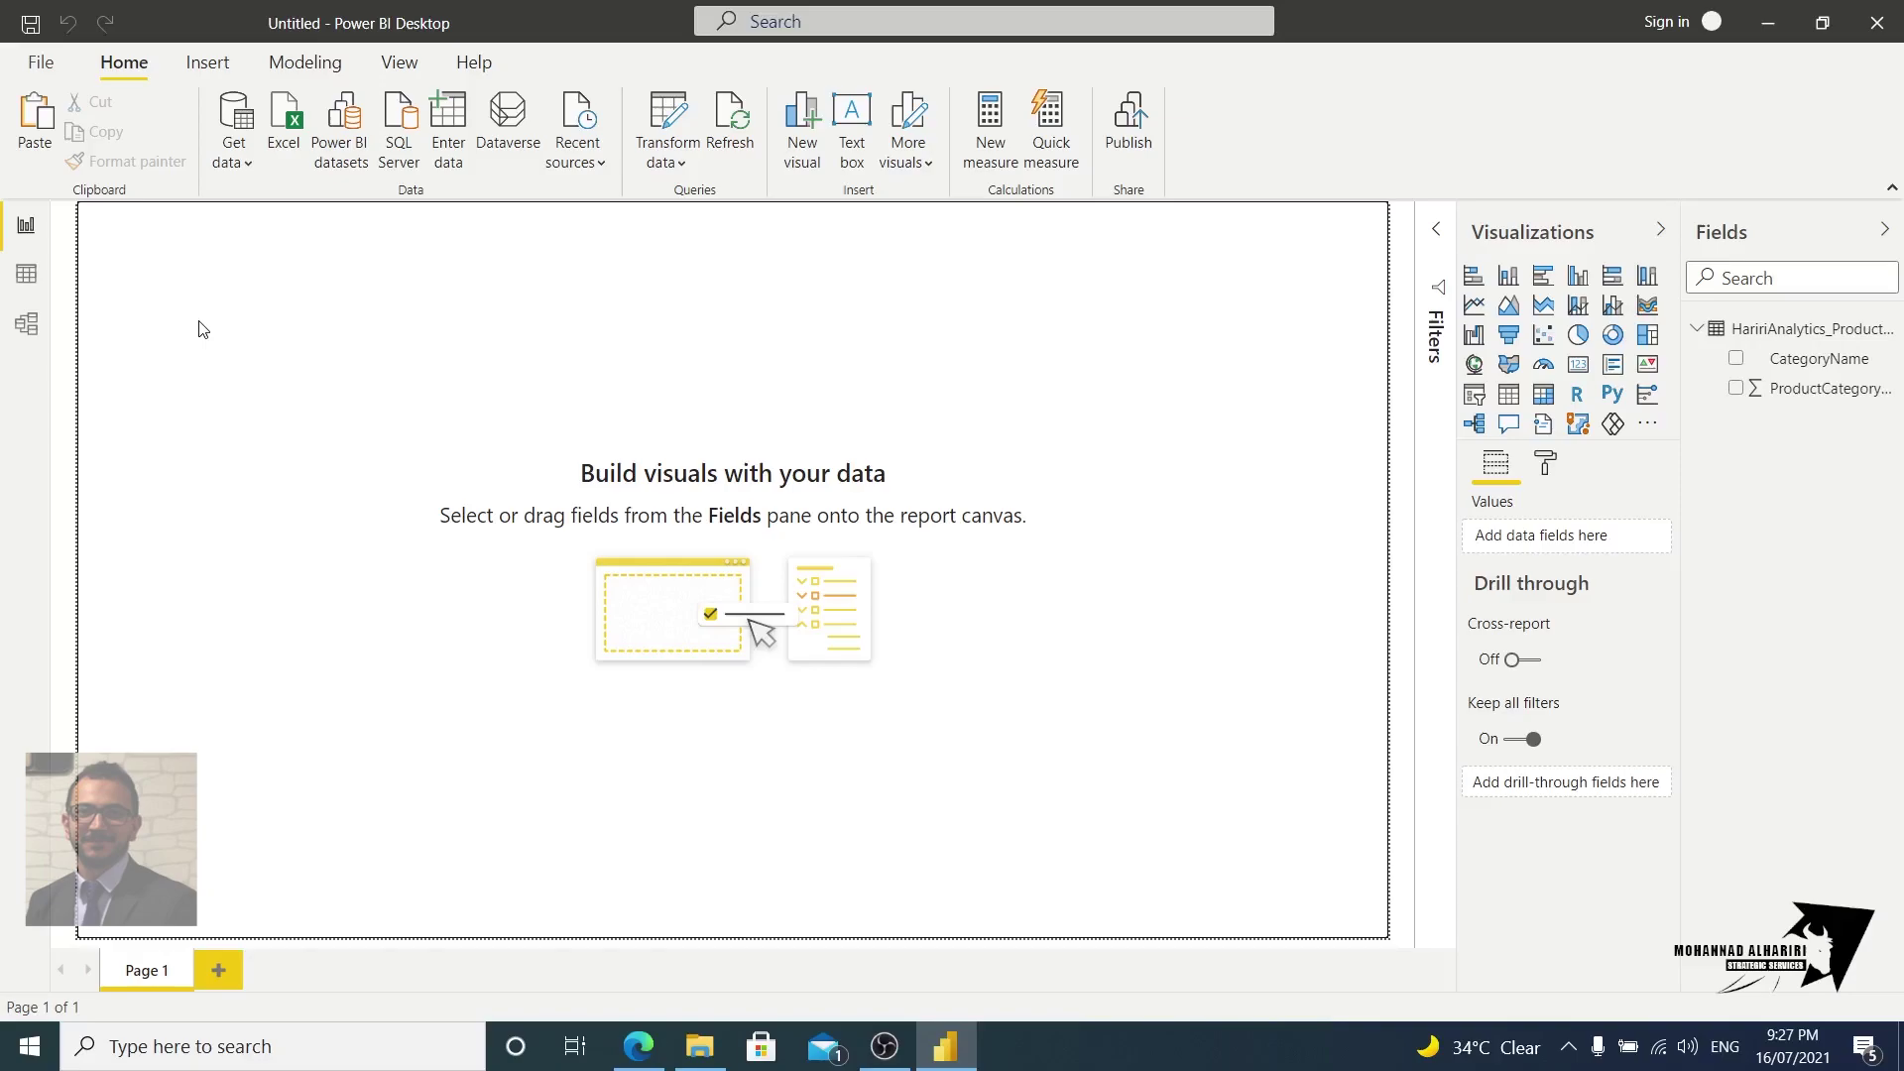
Step: Rename the table to Ourproject_Product_Categories and switch to the Data view
click(1752, 337)
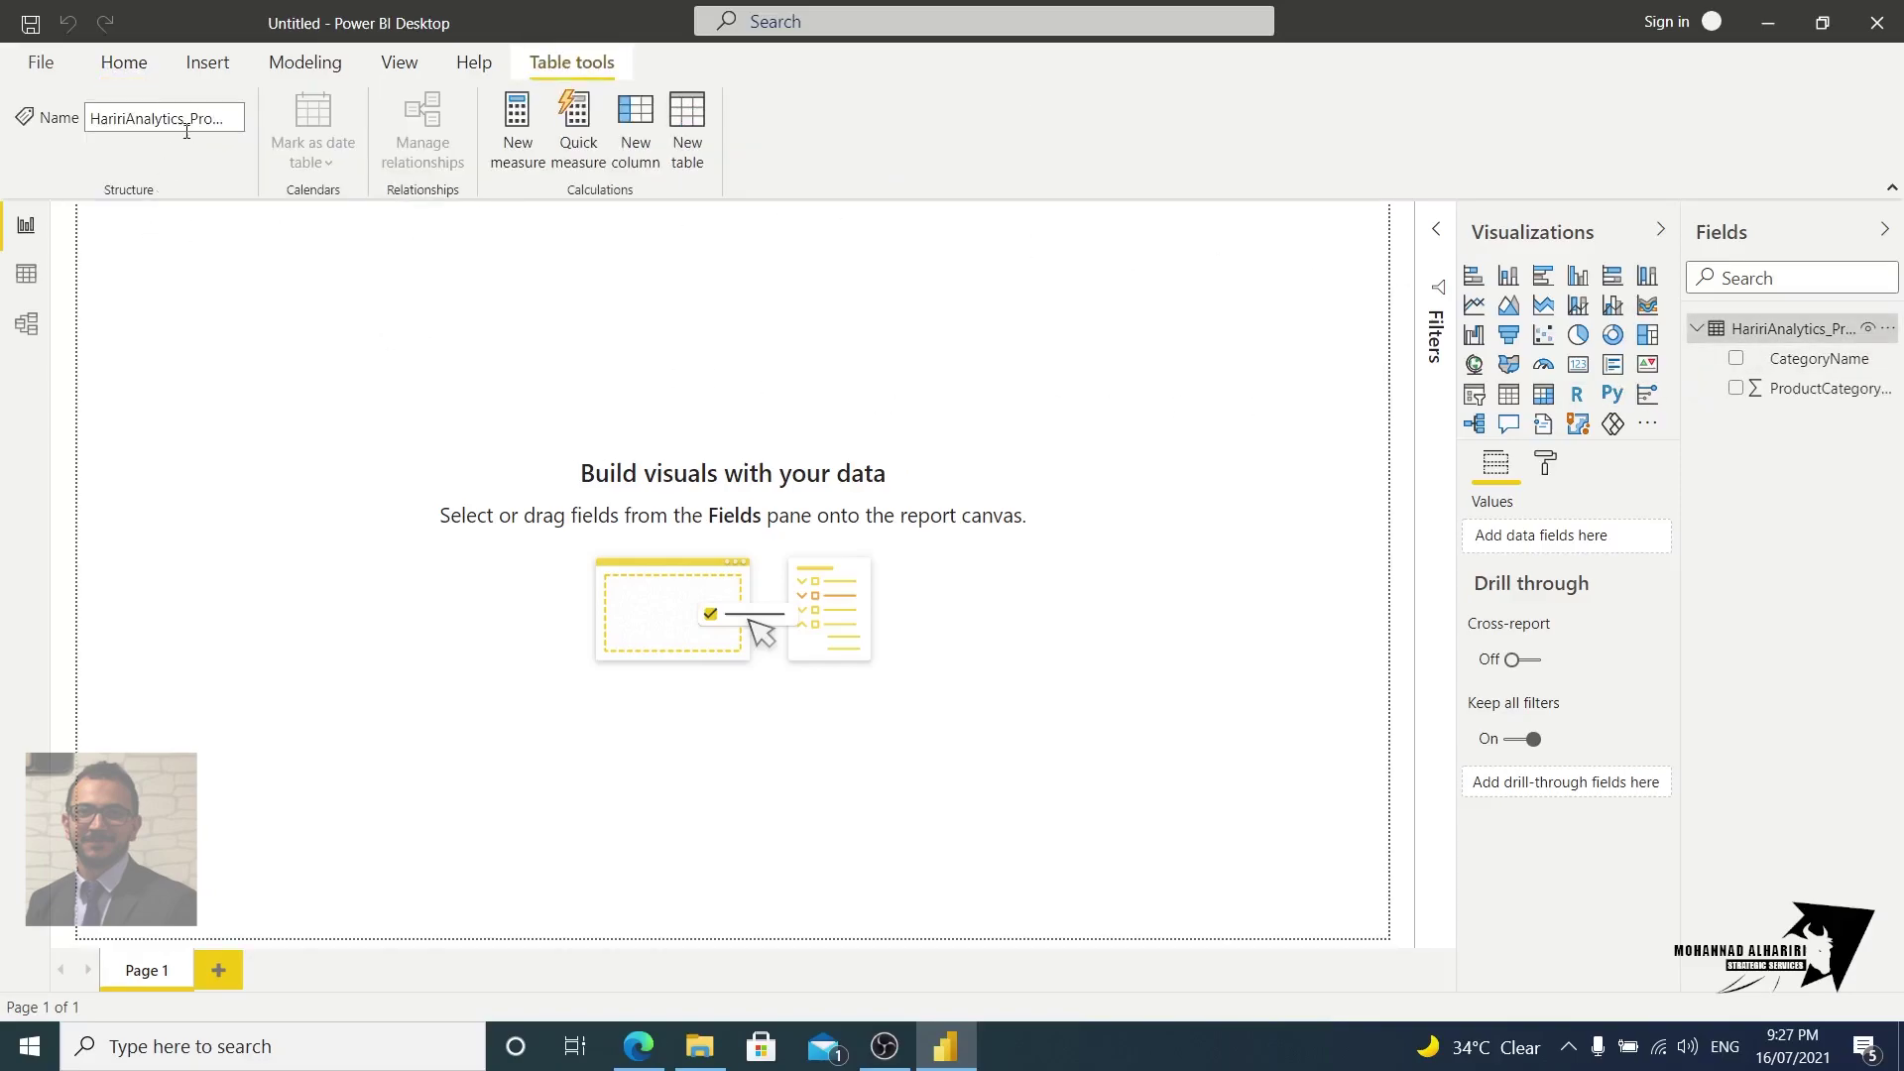
click(182, 118)
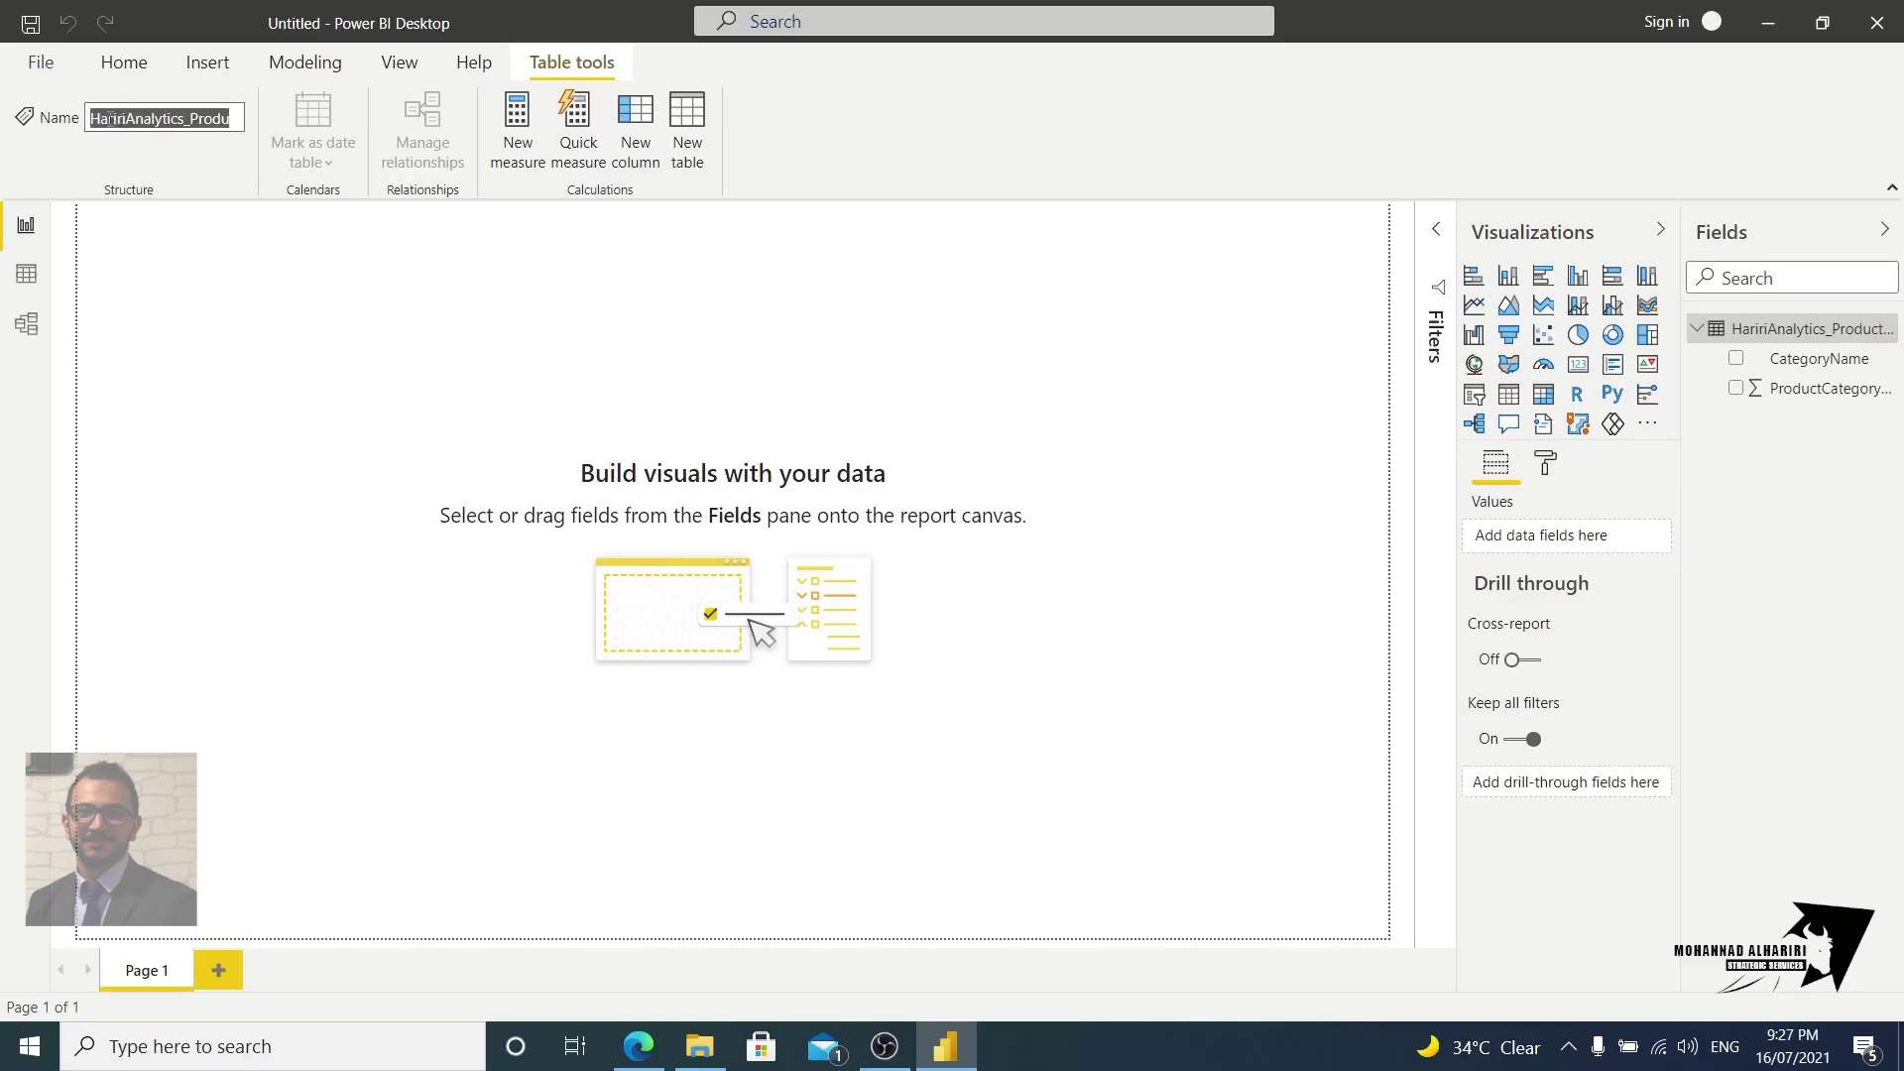
click(150, 120)
key(BackSpace)
key(BackSpace)
key(BackSpace)
key(BackSpace)
key(BackSpace)
key(BackSpace)
key(BackSpace)
key(BackSpace)
key(BackSpace)
key(BackSpace)
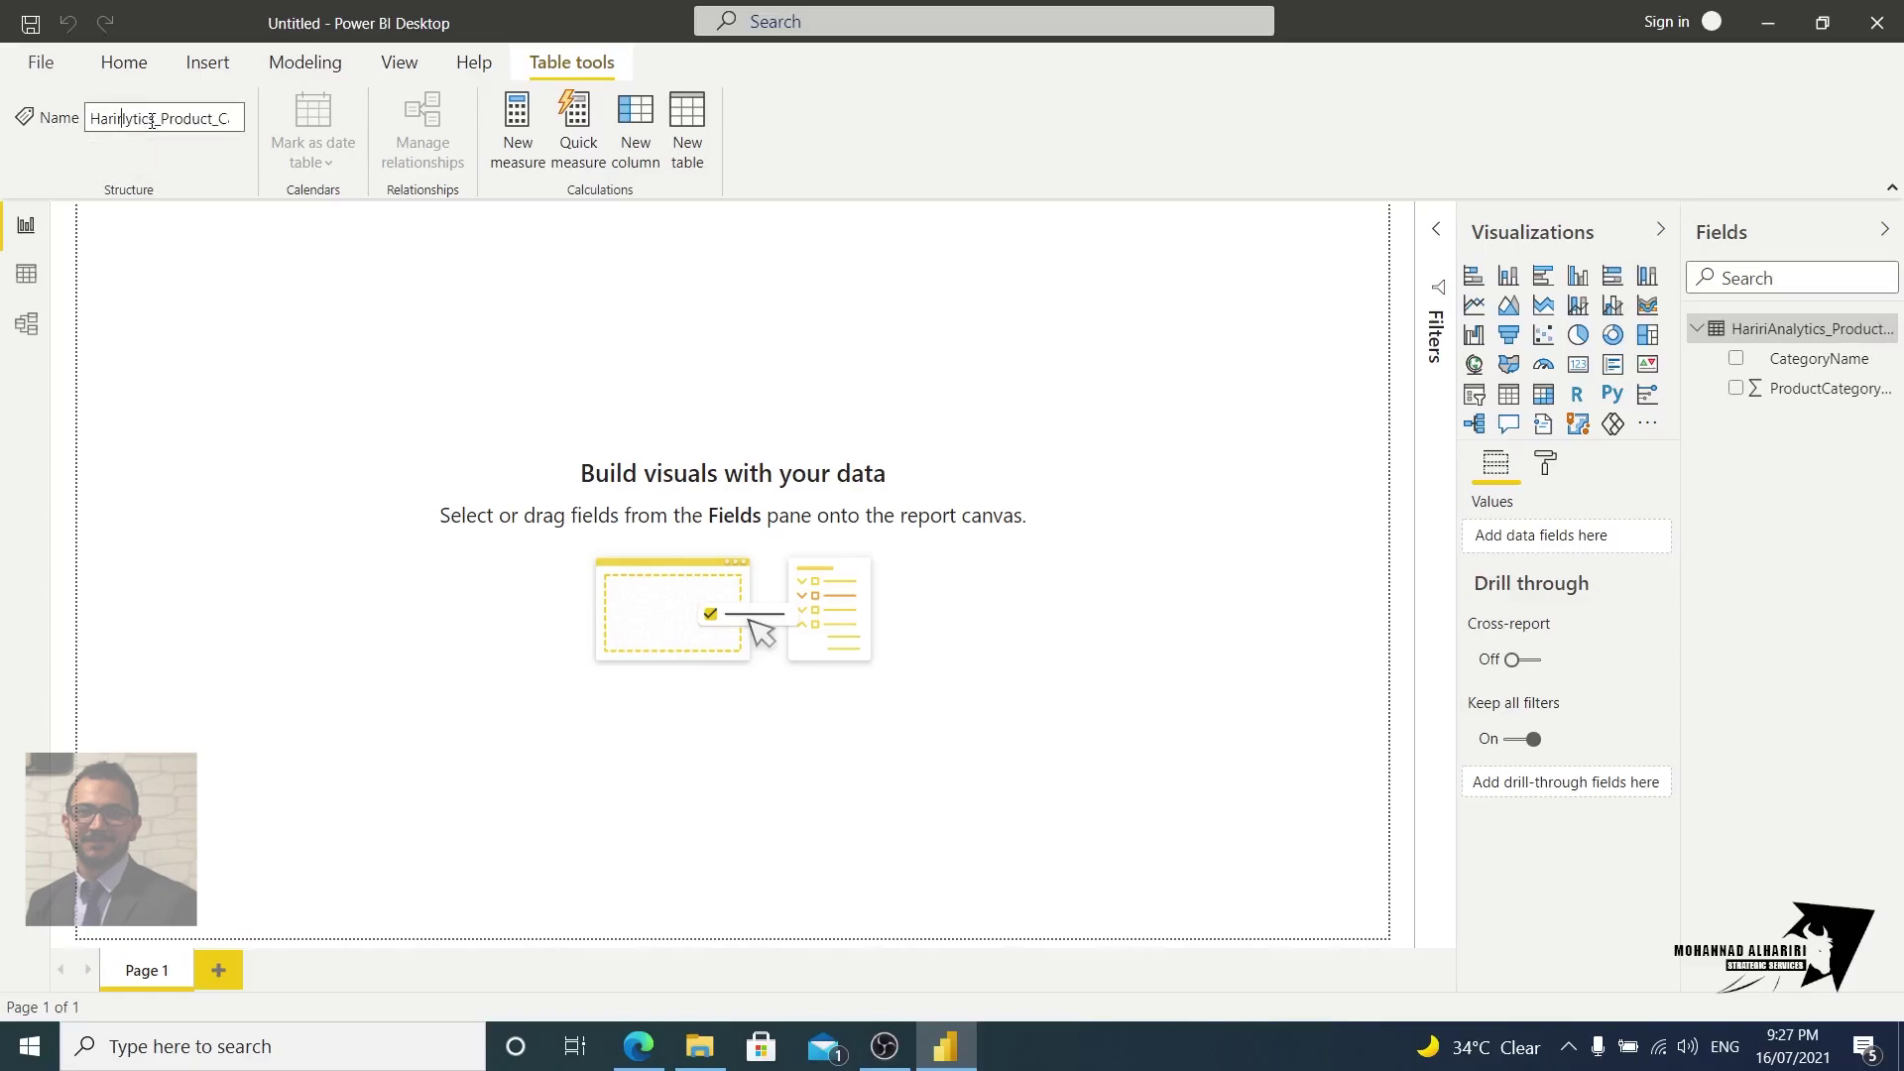
key(BackSpace)
key(BackSpace)
key(BackSpace)
key(Delete)
key(Delete)
text(Ourproject)
key(ctrl+a)
key(Return)
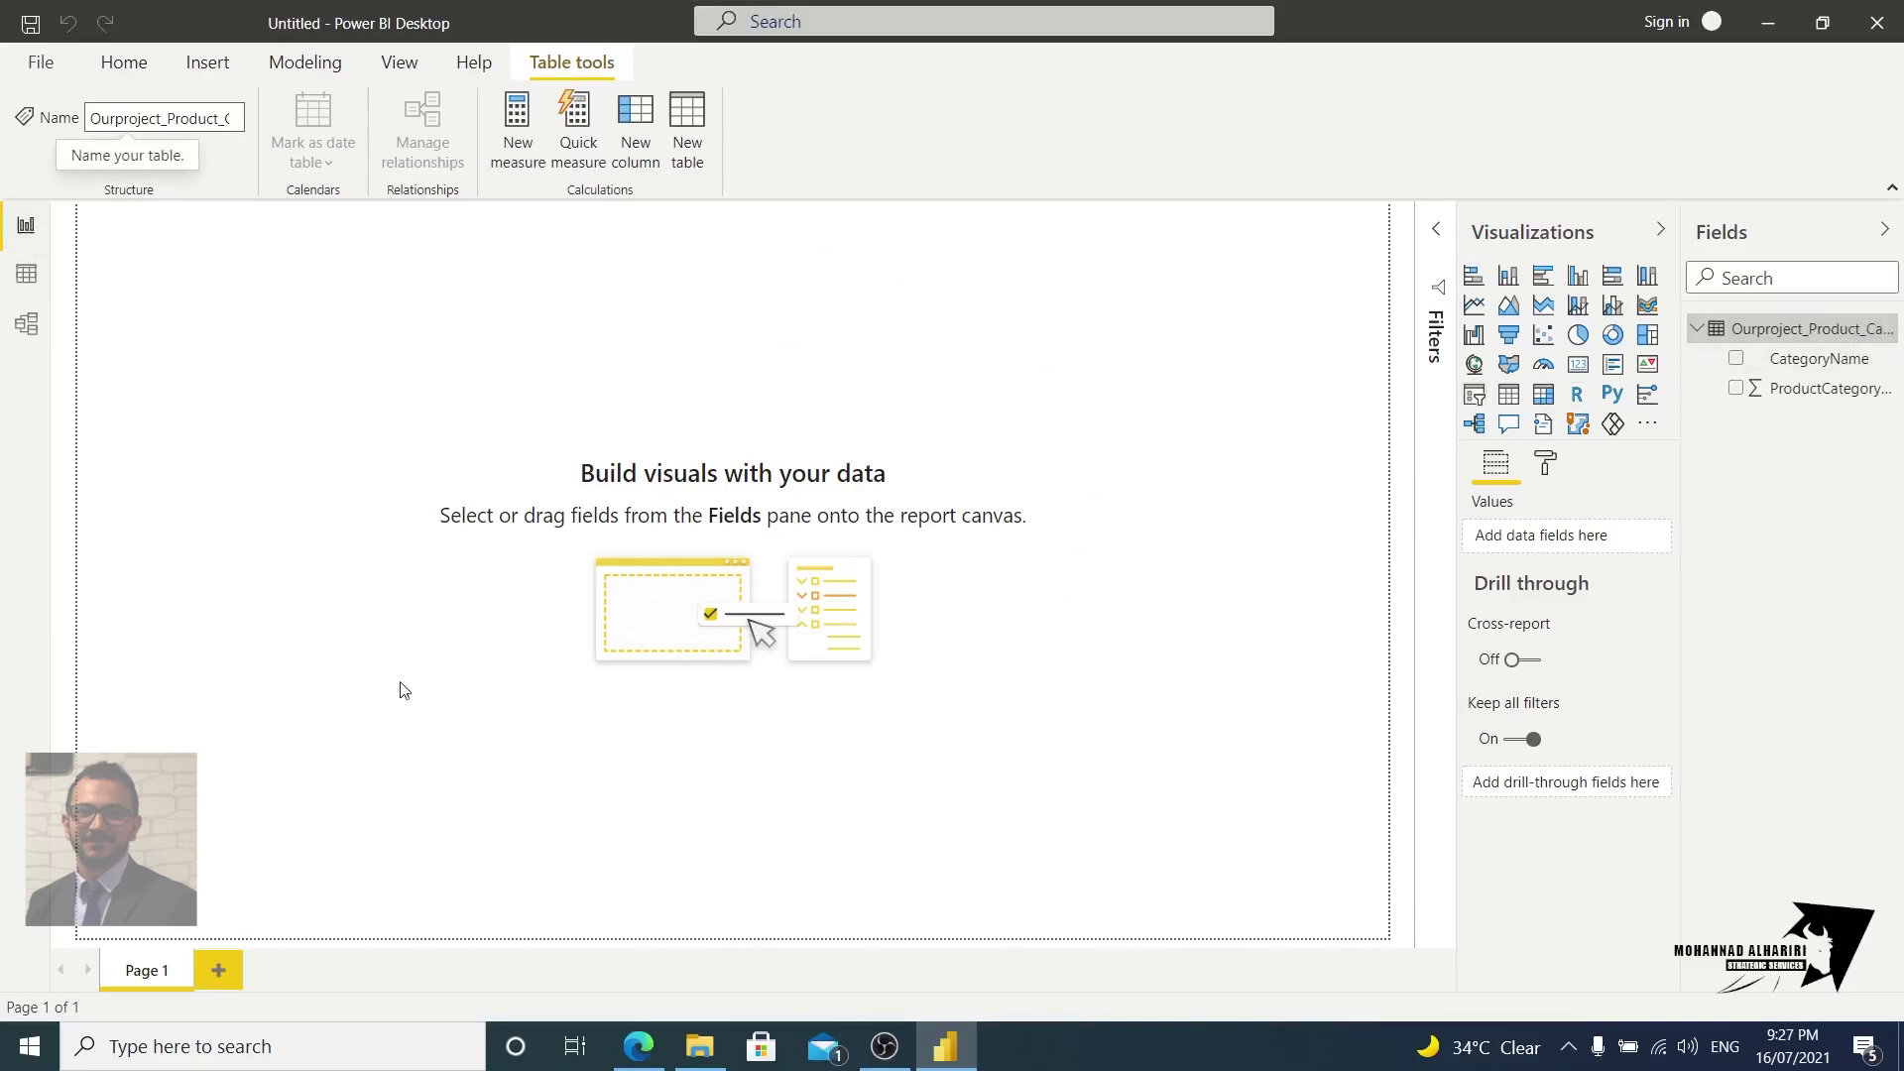
click(26, 274)
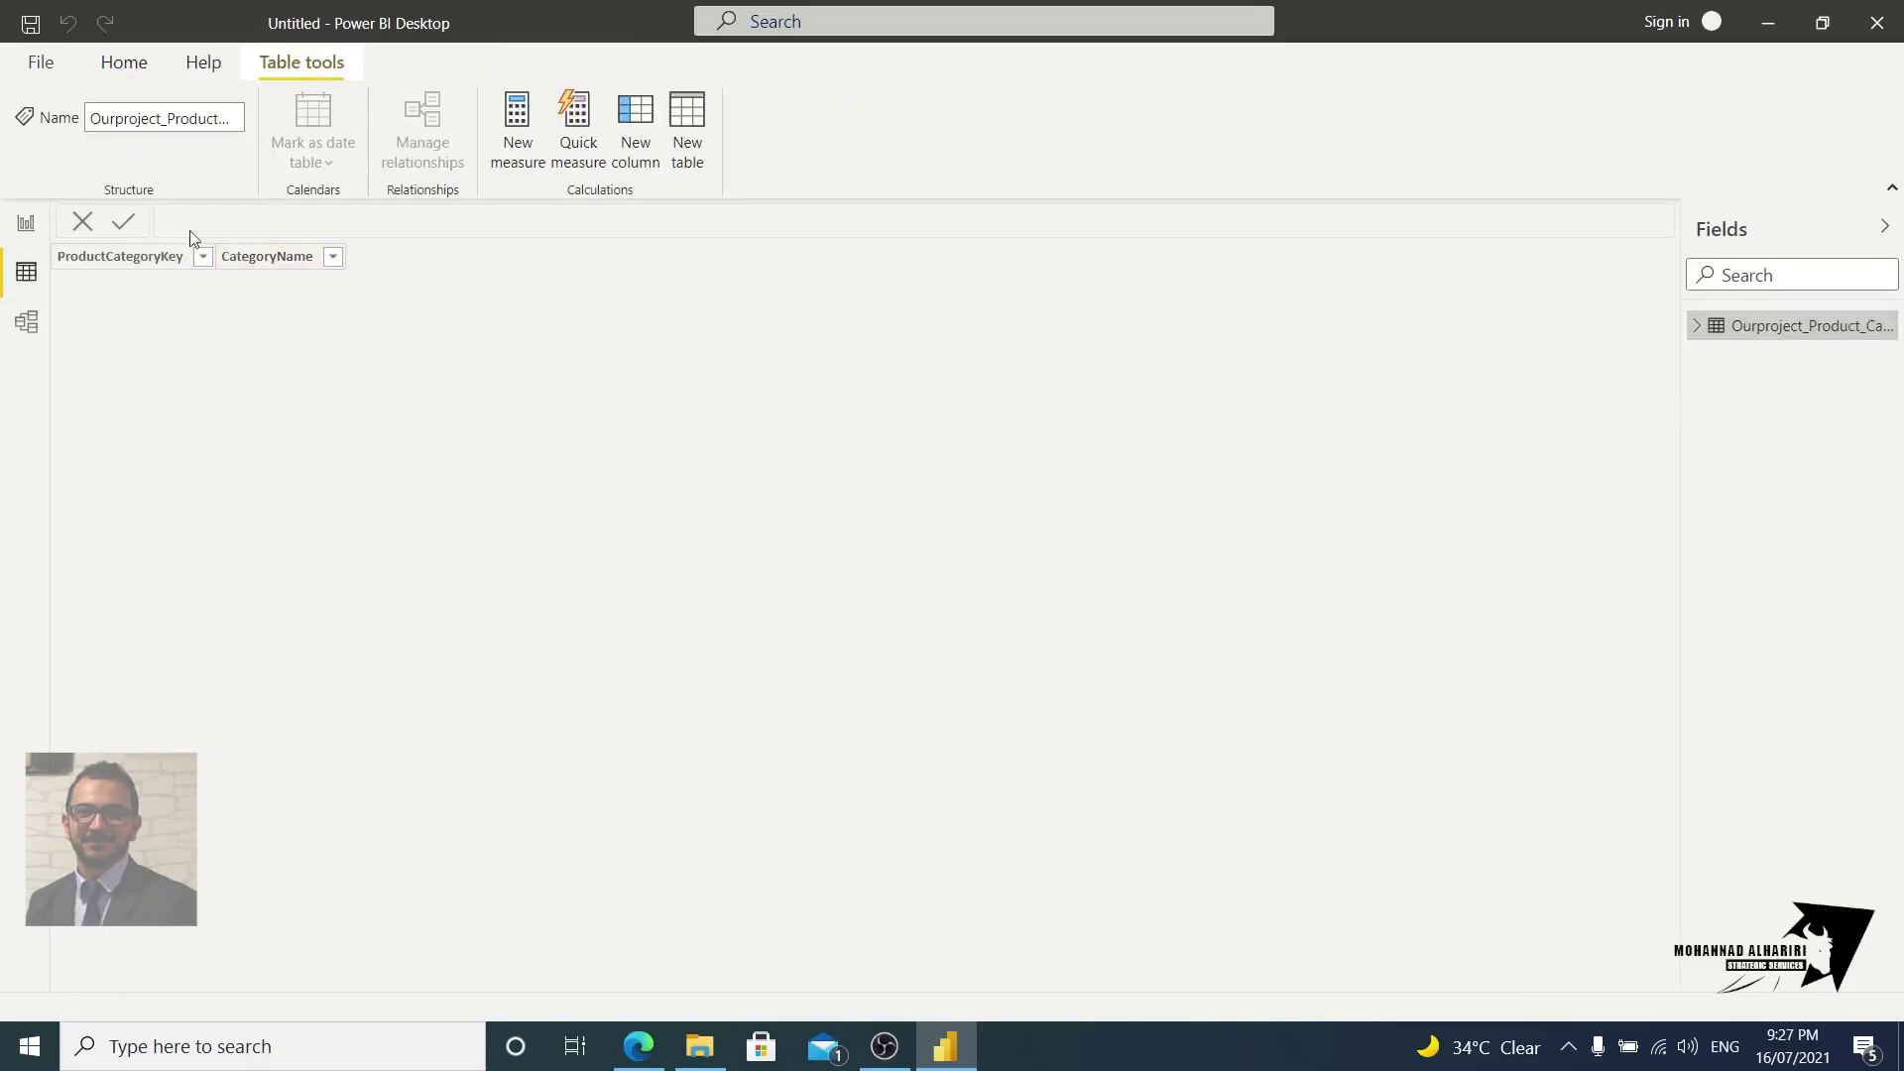
Step: Expand Ourproject_Product_Categories, view CategoryName, check its Model view card, then return to Report view
click(1696, 325)
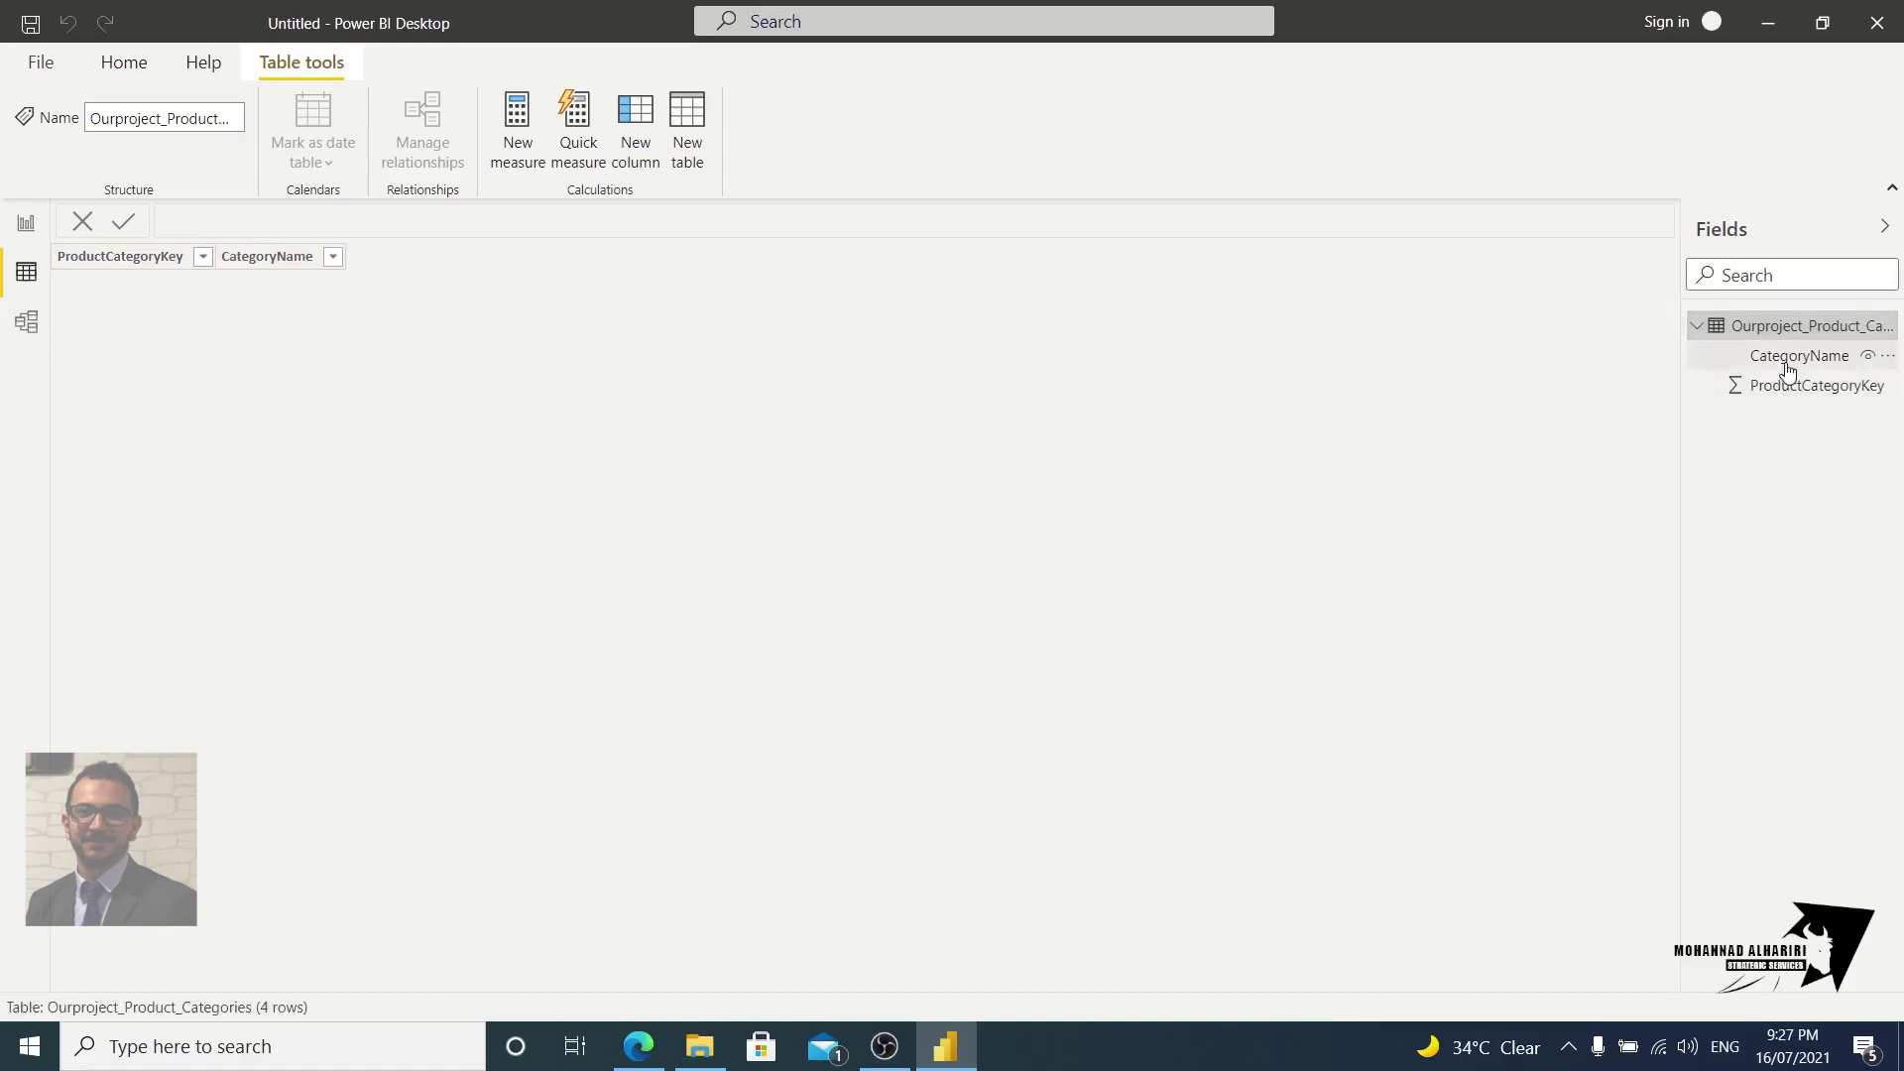
click(1785, 362)
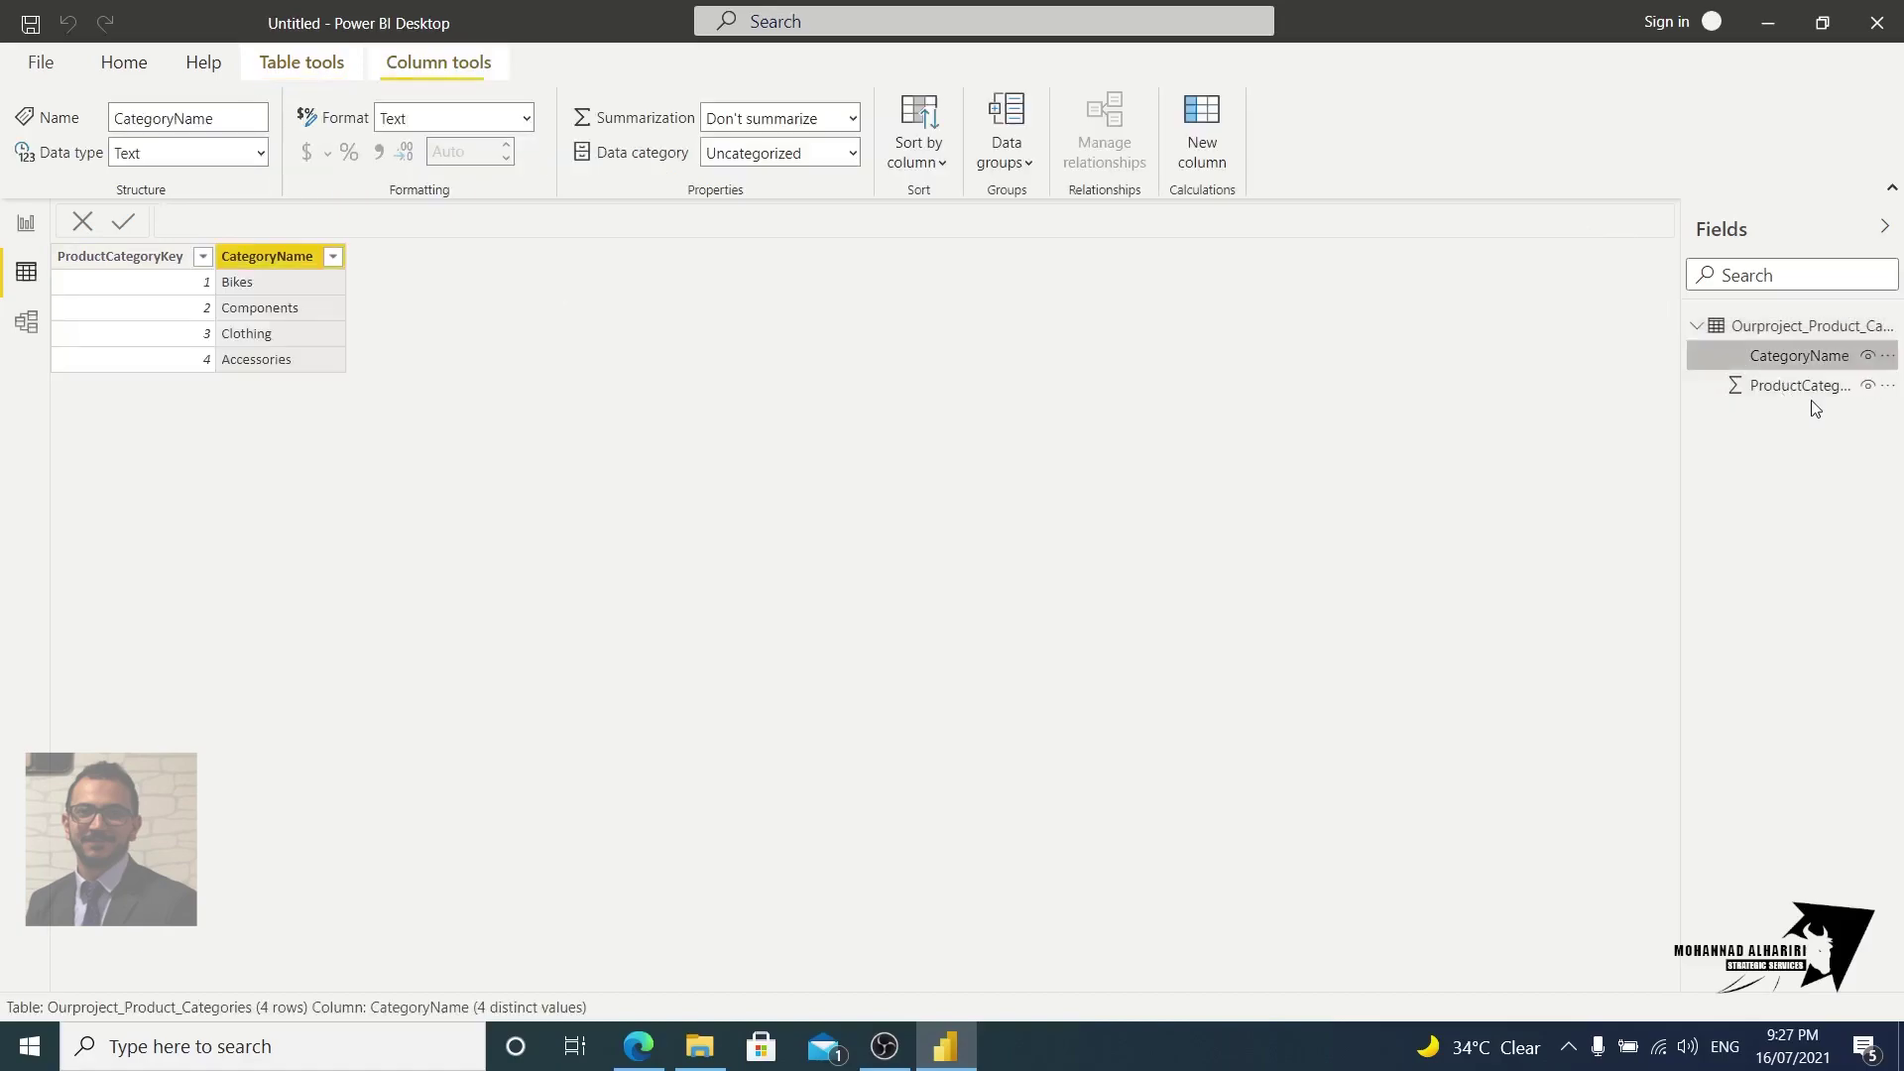
click(6, 317)
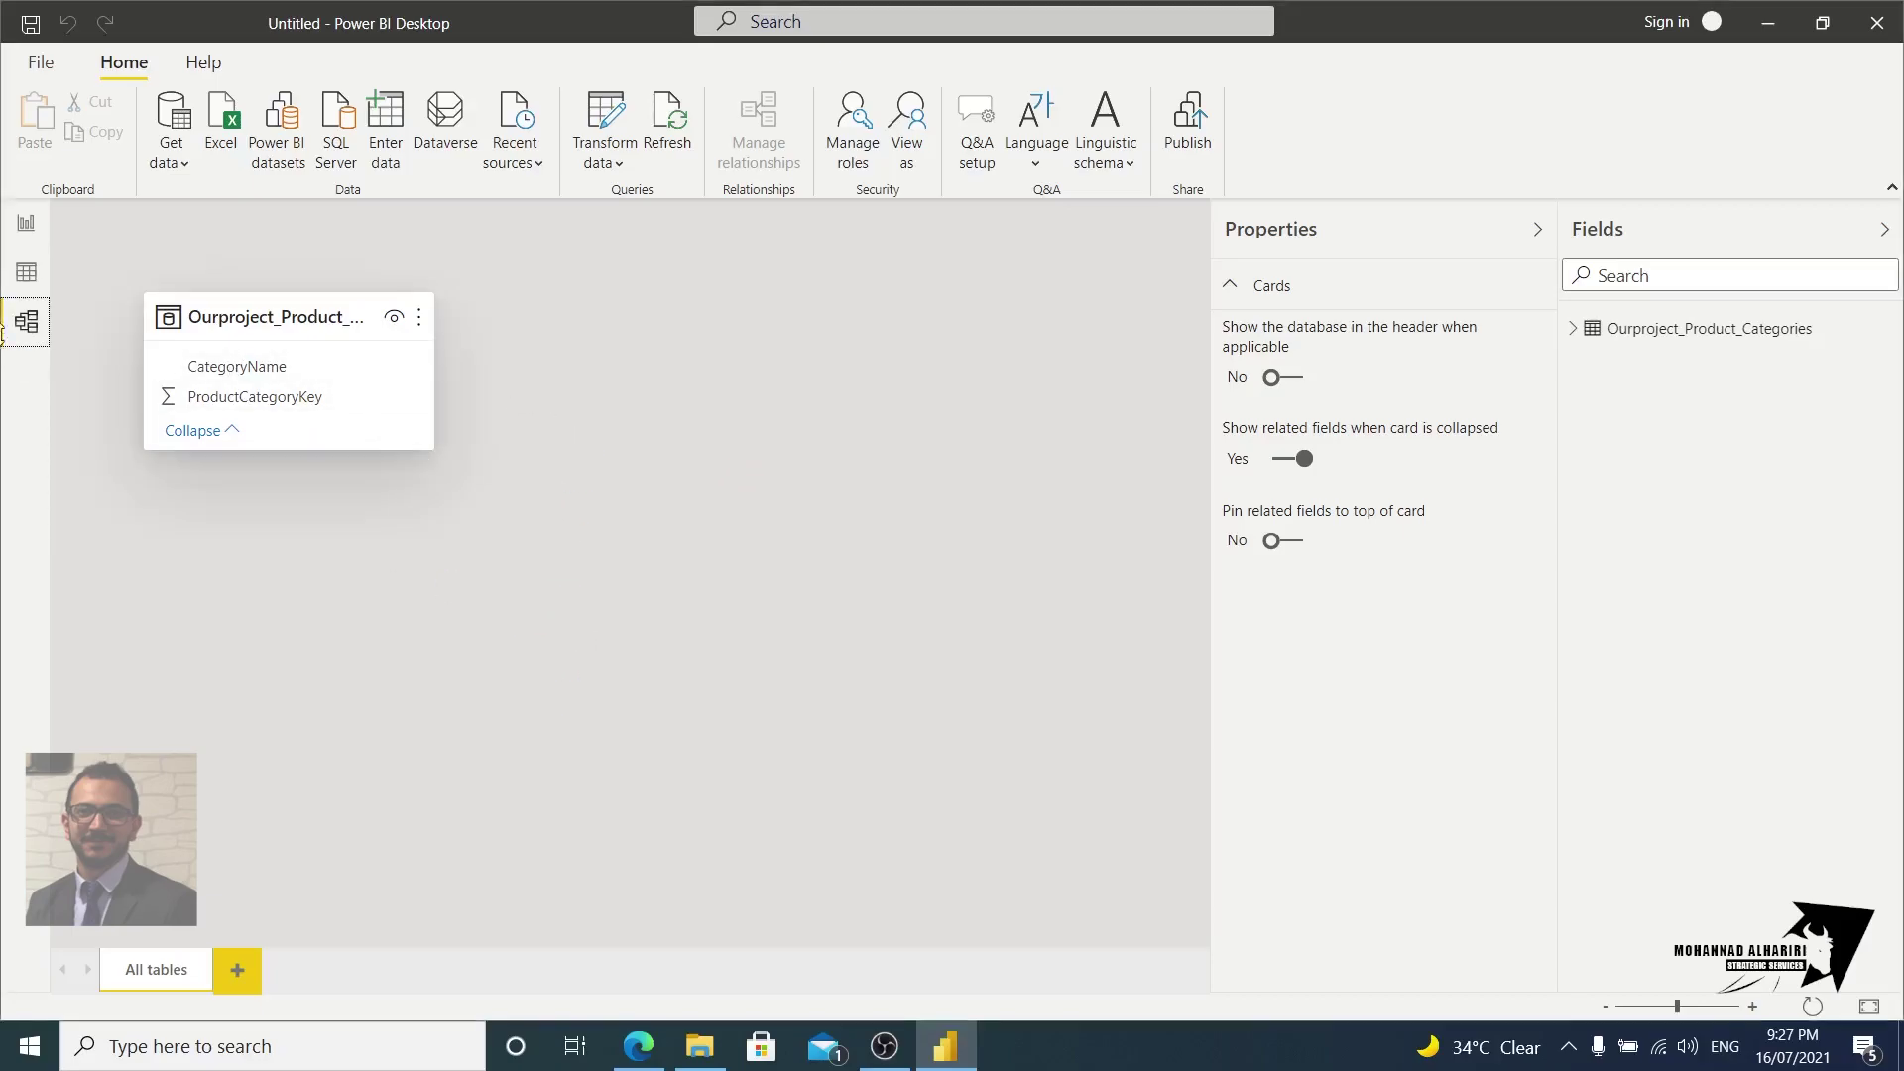
click(28, 224)
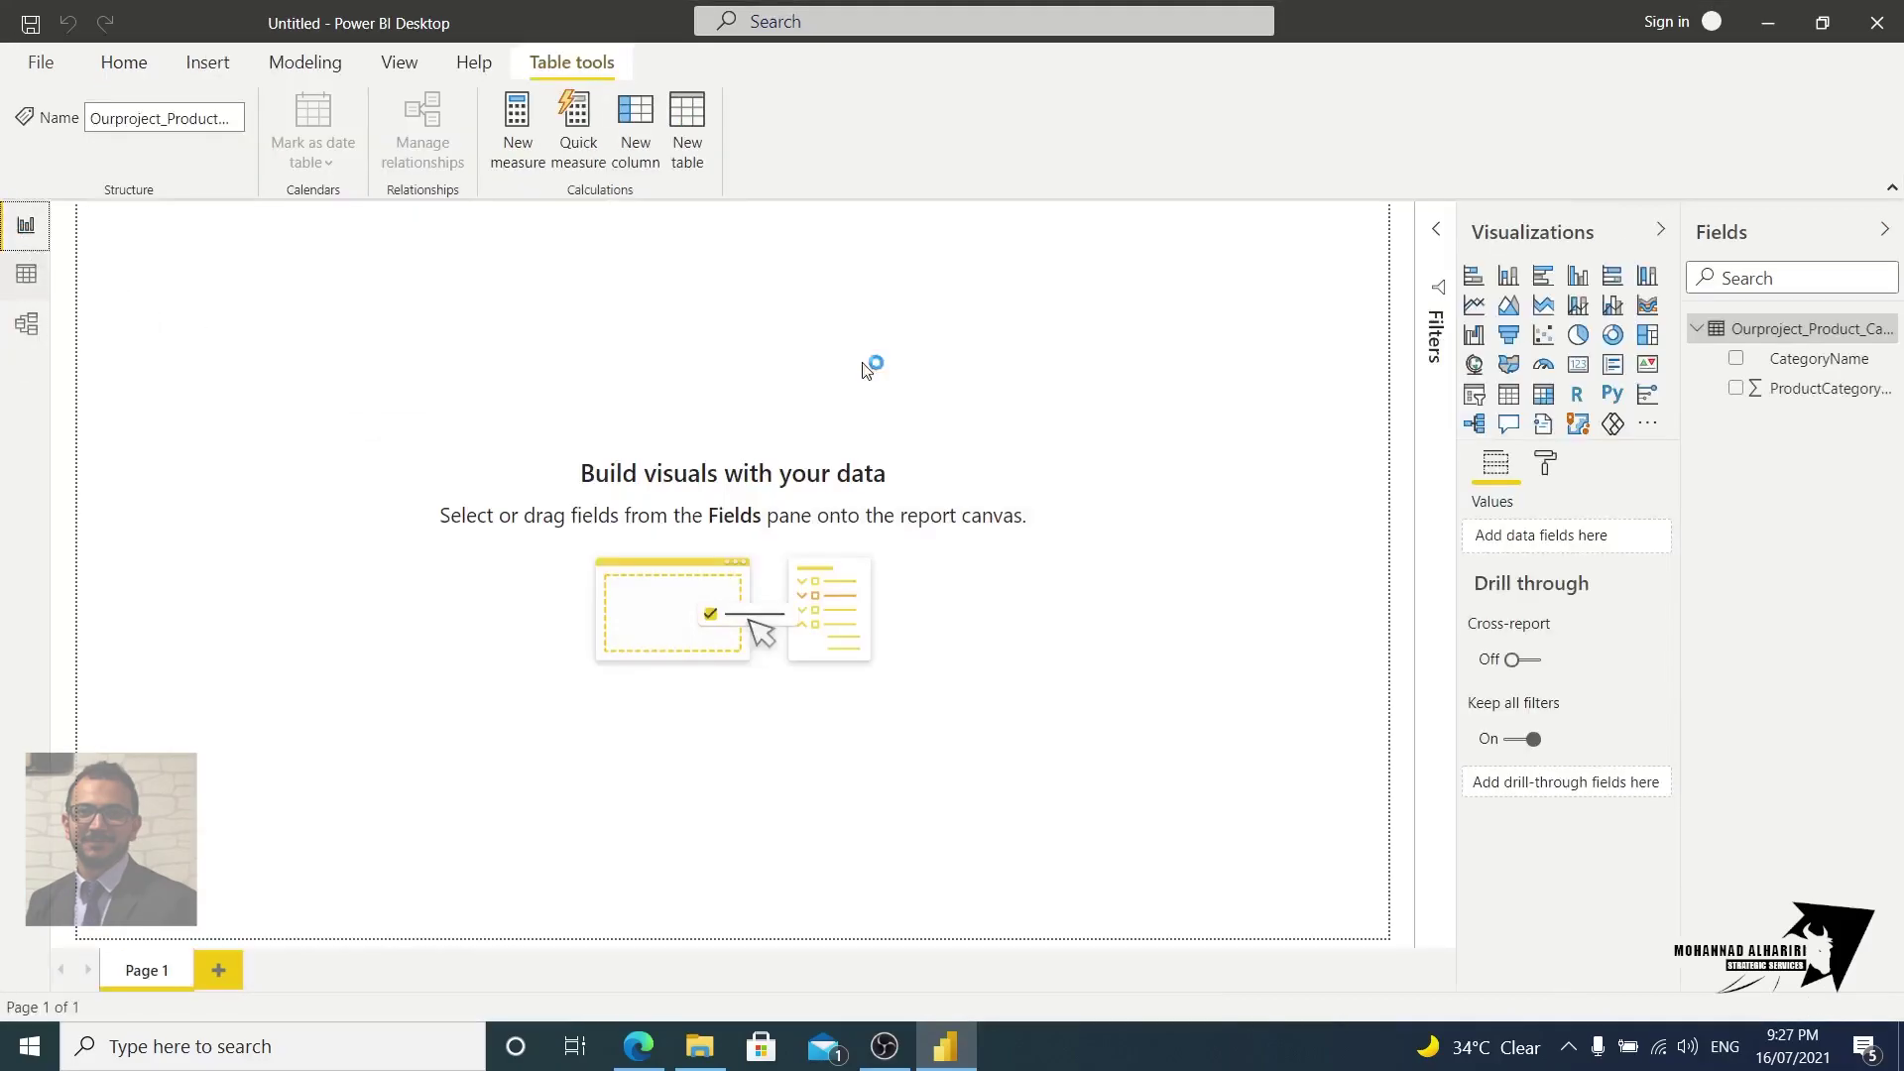